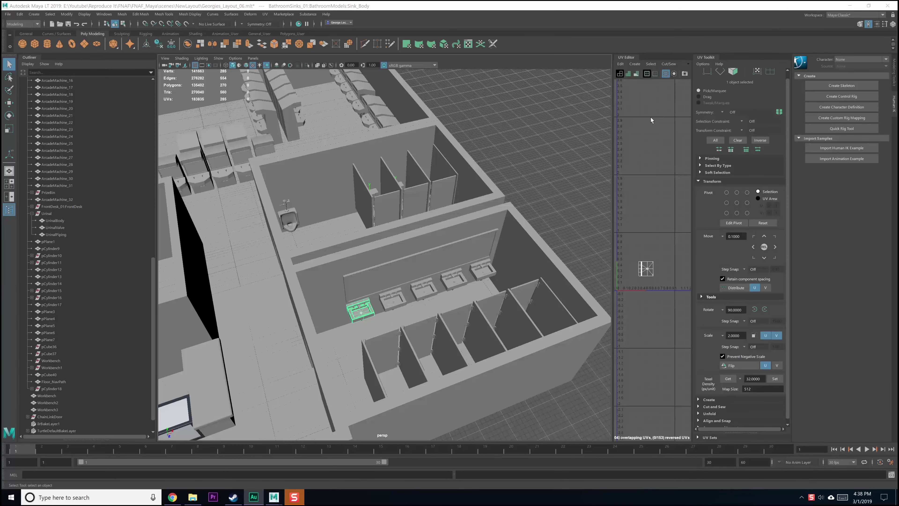
# - Examine the urinal and the first sink in the row, including the sink's body and faucet
pyautogui.scroll(2, 398, 263)
pyautogui.click(278, 211)
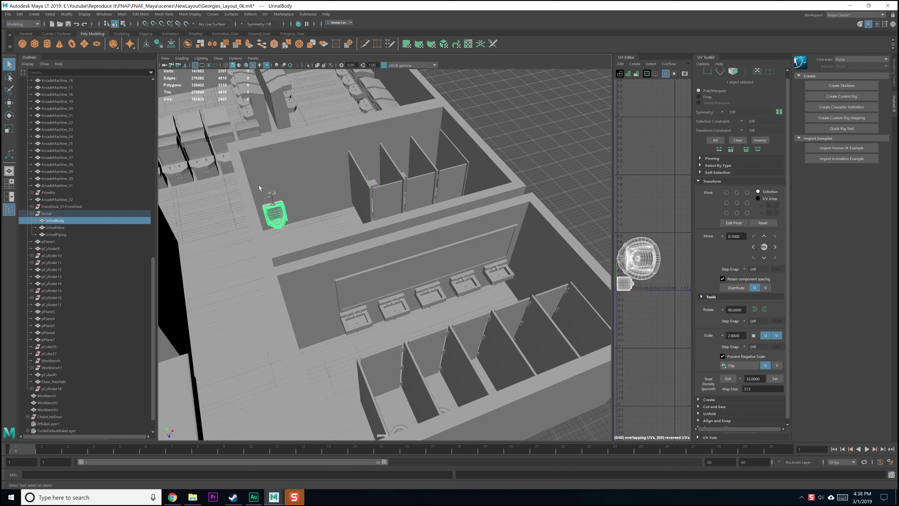
pyautogui.click(356, 313)
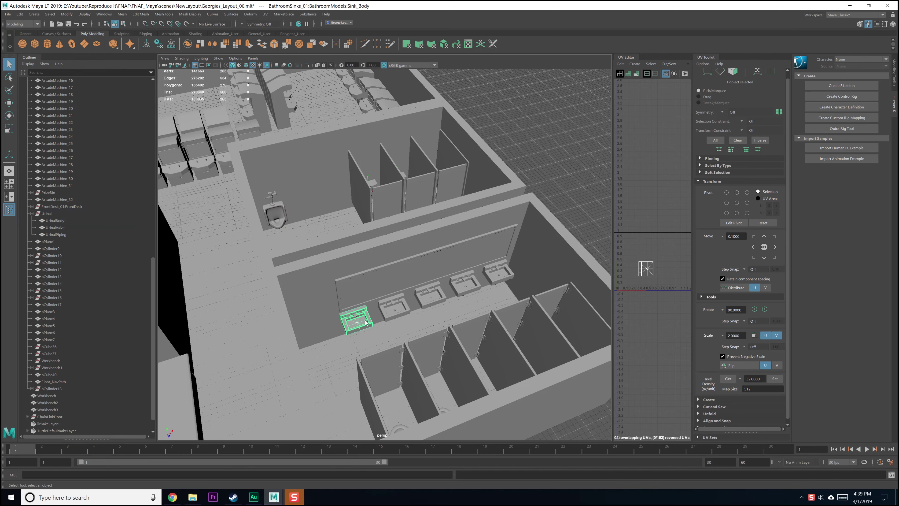
pyautogui.press('f')
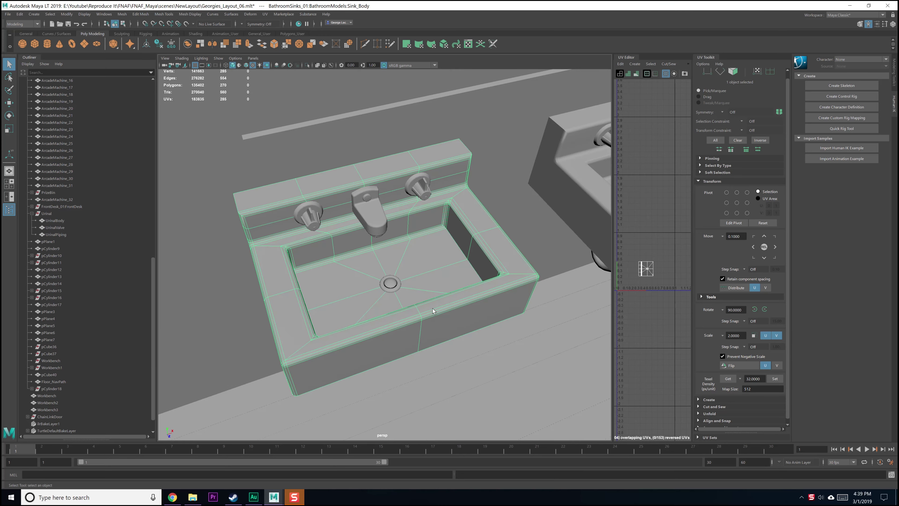
pyautogui.moveTo(433, 307)
pyautogui.keyDown('alt'); pyautogui.mouseDown()
pyautogui.moveTo(384, 280)
pyautogui.moveTo(439, 297)
pyautogui.mouseUp(); pyautogui.keyUp('alt')
pyautogui.click(374, 217)
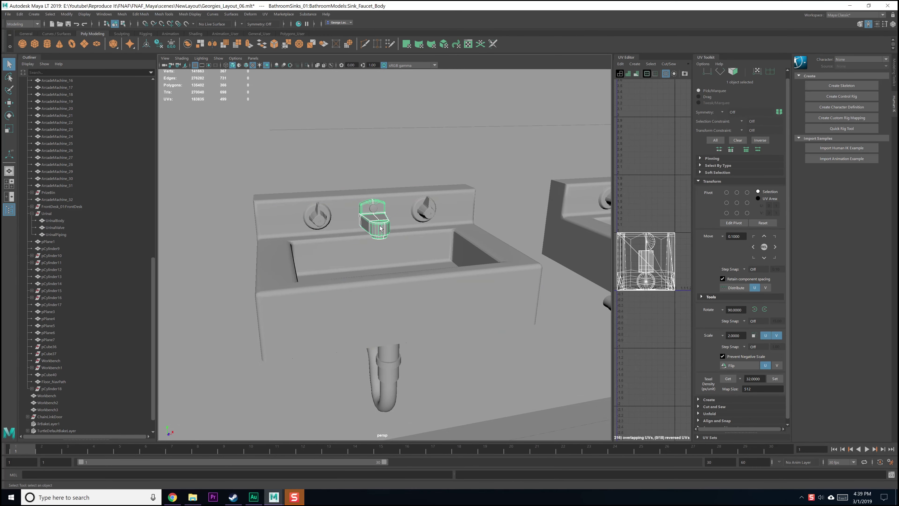
# - Expand the BathroomSinks_01:Sinks group and select its first sink assembly
pyautogui.scroll(-1, 138, 290)
pyautogui.scroll(15, 131, 316)
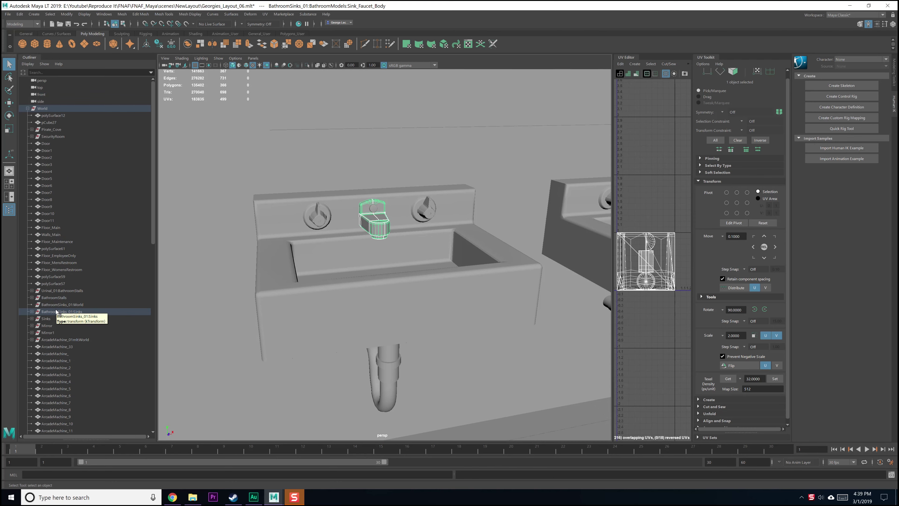
pyautogui.click(32, 311)
pyautogui.click(65, 318)
pyautogui.press('f')
pyautogui.keyDown('alt'); pyautogui.moveTo(389, 276); pyautogui.dragTo(280, 176); pyautogui.keyUp('alt')
# - Check the underside of the first sink with backface culling switched on, and restore the normal shading
pyautogui.click(181, 58)
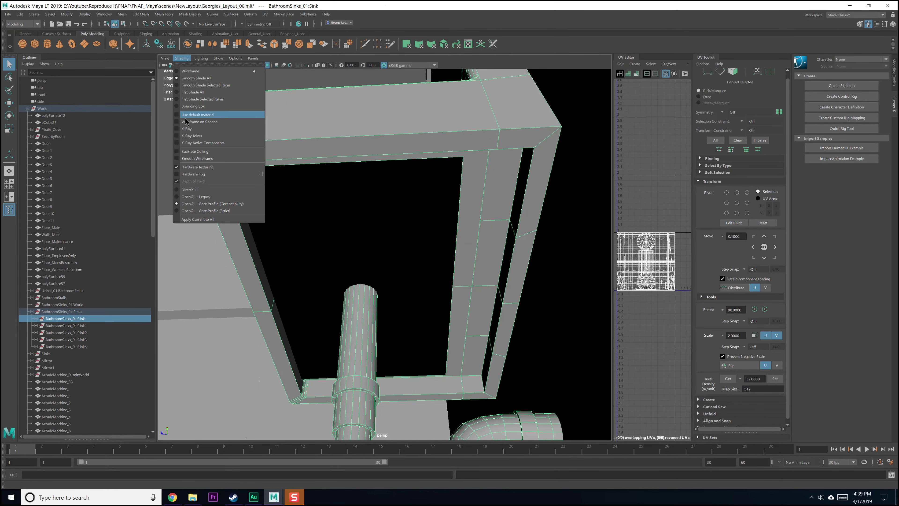
pyautogui.click(176, 151)
pyautogui.moveTo(177, 154)
pyautogui.keyDown('alt'); pyautogui.mouseDown()
pyautogui.moveTo(341, 249)
pyautogui.moveTo(346, 269)
pyautogui.moveTo(365, 284)
pyautogui.moveTo(356, 287)
pyautogui.mouseUp(); pyautogui.keyUp('alt')
pyautogui.click(182, 58)
pyautogui.click(177, 151)
# - Delete the Sink_WaterPlane object from the first sink's group
pyautogui.keyDown('alt'); pyautogui.moveTo(345, 250); pyautogui.dragTo(343, 221); pyautogui.keyUp('alt')
pyautogui.click(375, 253)
pyautogui.keyDown('alt'); pyautogui.moveTo(375, 253); pyautogui.dragTo(411, 285); pyautogui.keyUp('alt')
pyautogui.click(885, 24)
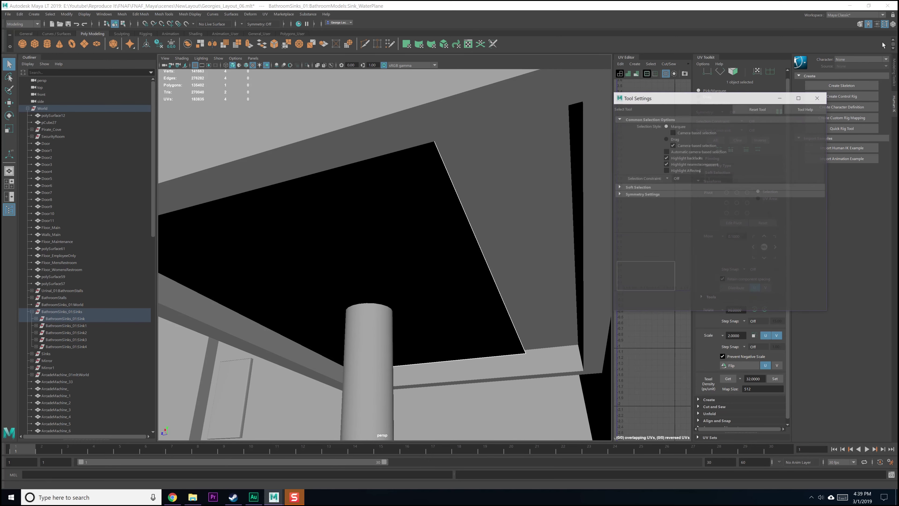
pyautogui.click(820, 94)
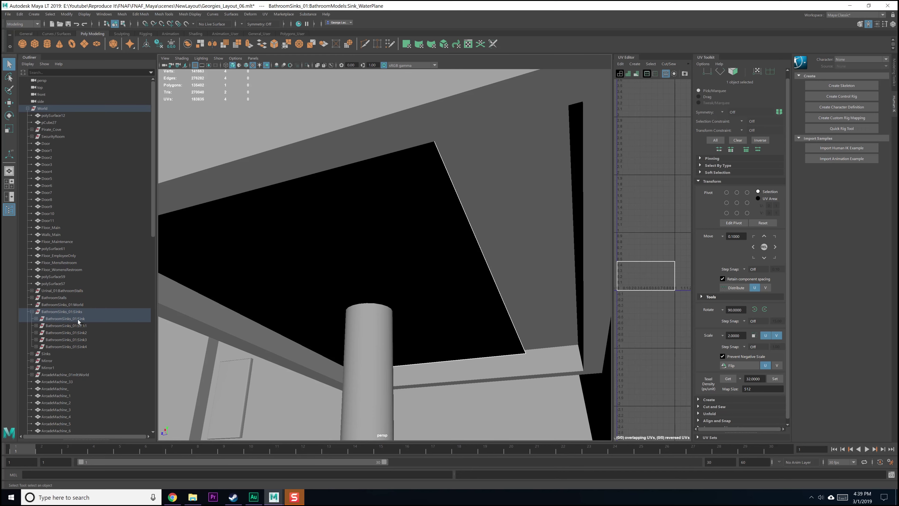
pyautogui.click(35, 318)
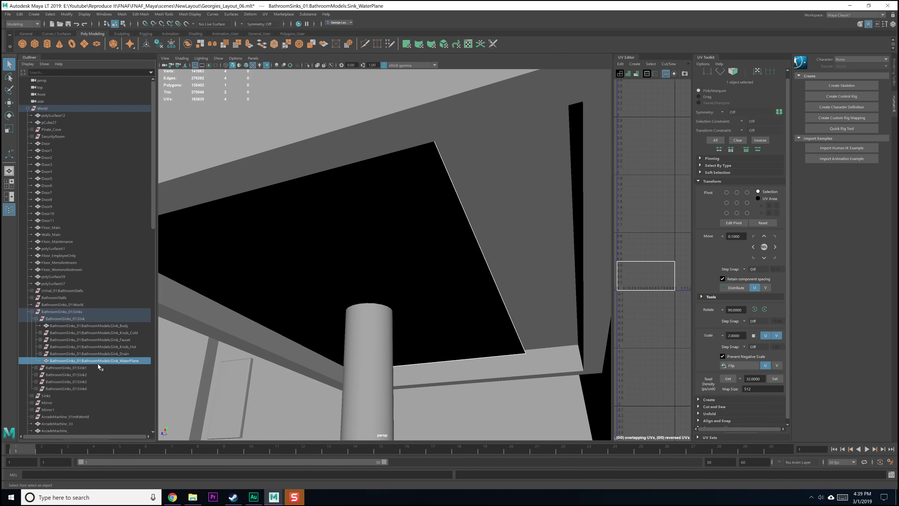
pyautogui.keyDown('alt'); pyautogui.moveTo(474, 257); pyautogui.dragTo(456, 259); pyautogui.keyUp('alt')
pyautogui.keyDown('alt'); pyautogui.moveTo(469, 256); pyautogui.dragTo(393, 268, button='right'); pyautogui.keyUp('alt')
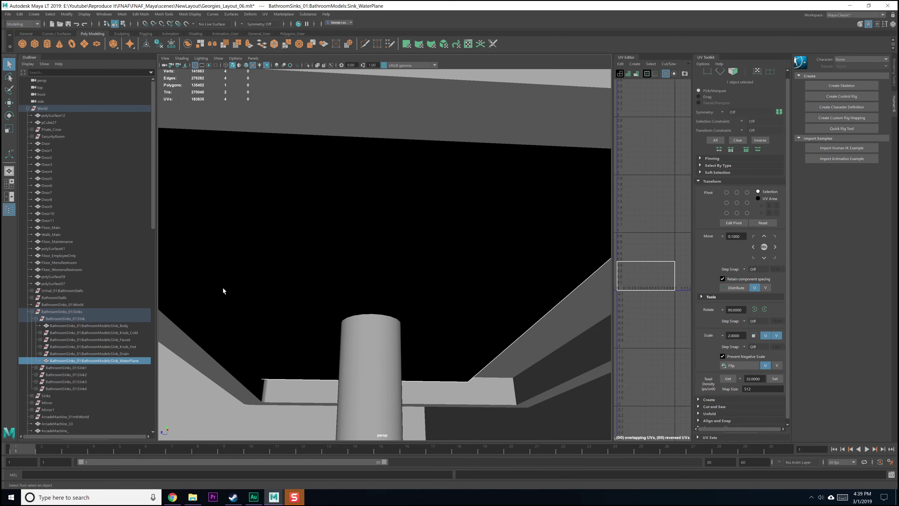
pyautogui.press('Delete')
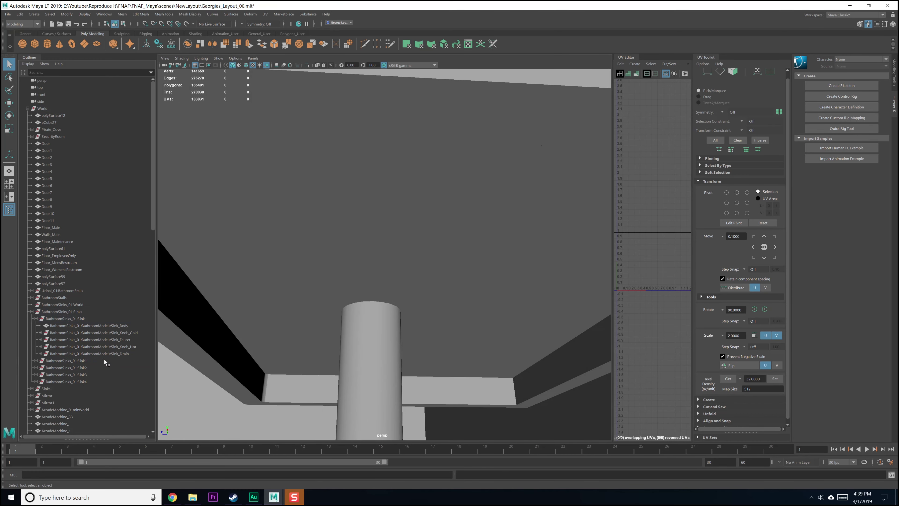
# - Examine the first sink's body, basin, faucet and knobs from the front and sides
pyautogui.keyDown('alt'); pyautogui.moveTo(418, 318); pyautogui.dragTo(379, 266); pyautogui.keyUp('alt')
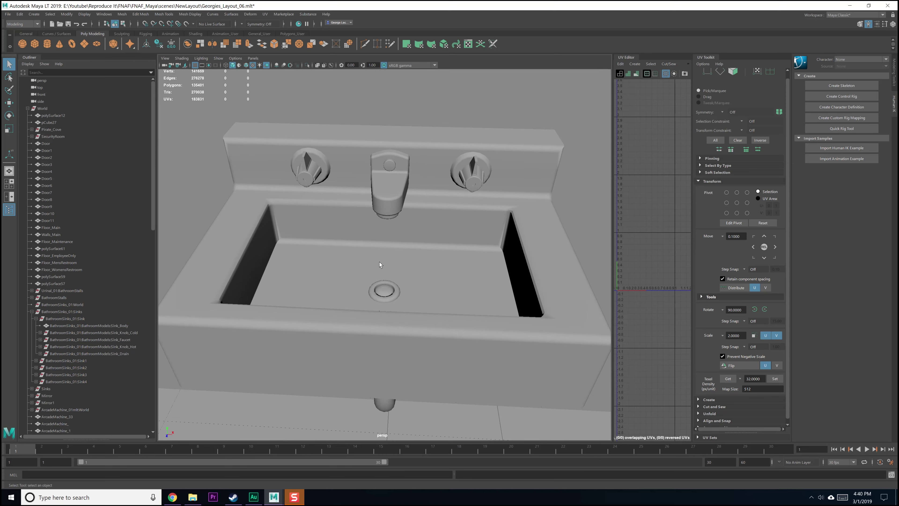
pyautogui.click(91, 325)
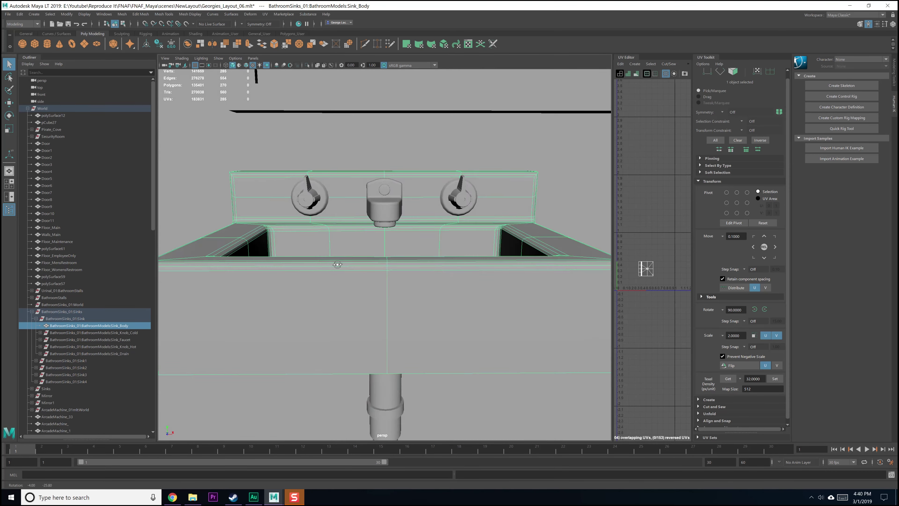
pyautogui.click(384, 208)
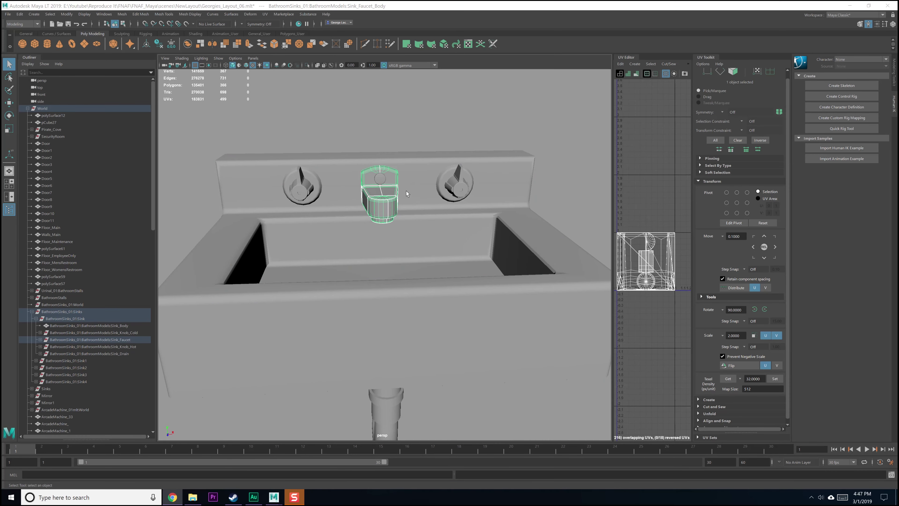
pyautogui.keyDown('alt'); pyautogui.moveTo(405, 192); pyautogui.dragTo(405, 208); pyautogui.keyUp('alt')
pyautogui.click(515, 210)
pyautogui.click(425, 184)
pyautogui.click(382, 156)
pyautogui.click(428, 172)
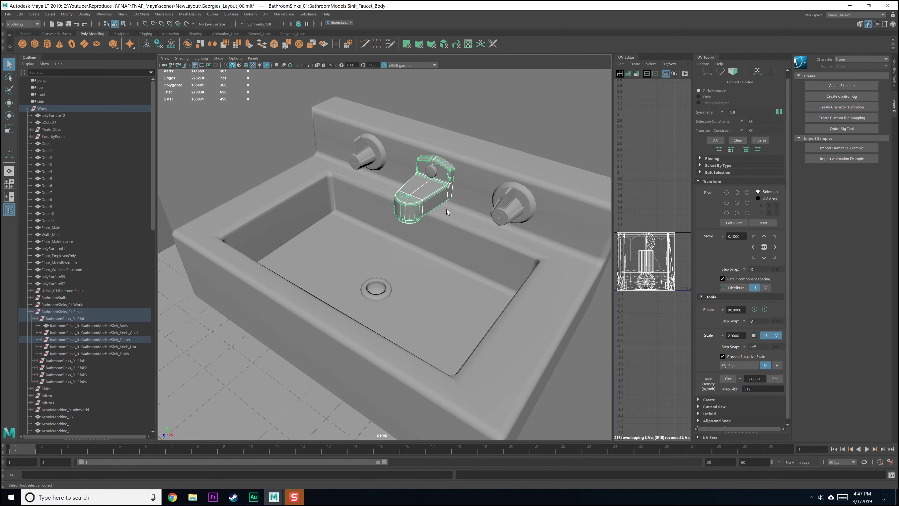
# - Look over the row of sinks along the bathroom wall and their surroundings
pyautogui.scroll(-10, 451, 285)
pyautogui.click(450, 286)
pyautogui.scroll(3, 521, 311)
pyautogui.click(555, 333)
pyautogui.click(475, 283)
pyautogui.click(399, 265)
pyautogui.click(464, 297)
pyautogui.keyDown('alt'); pyautogui.moveTo(467, 213); pyautogui.dragTo(369, 273, button='middle'); pyautogui.keyUp('alt')
pyautogui.keyDown('alt'); pyautogui.moveTo(370, 273); pyautogui.dragTo(463, 303); pyautogui.keyUp('alt')
pyautogui.click(411, 274)
pyautogui.click(381, 310)
pyautogui.keyDown('alt'); pyautogui.moveTo(381, 309); pyautogui.dragTo(357, 296); pyautogui.keyUp('alt')
pyautogui.scroll(3, 347, 325)
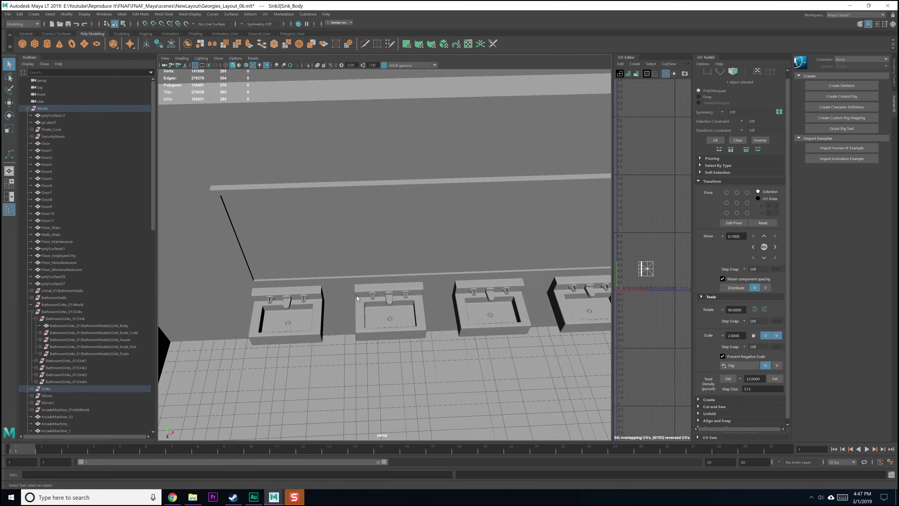
pyautogui.scroll(-1, 357, 296)
pyautogui.keyDown('alt'); pyautogui.moveTo(404, 288); pyautogui.dragTo(340, 278, button='middle'); pyautogui.keyUp('alt')
pyautogui.keyDown('alt'); pyautogui.moveTo(266, 280); pyautogui.dragTo(361, 261, button='middle'); pyautogui.keyUp('alt')
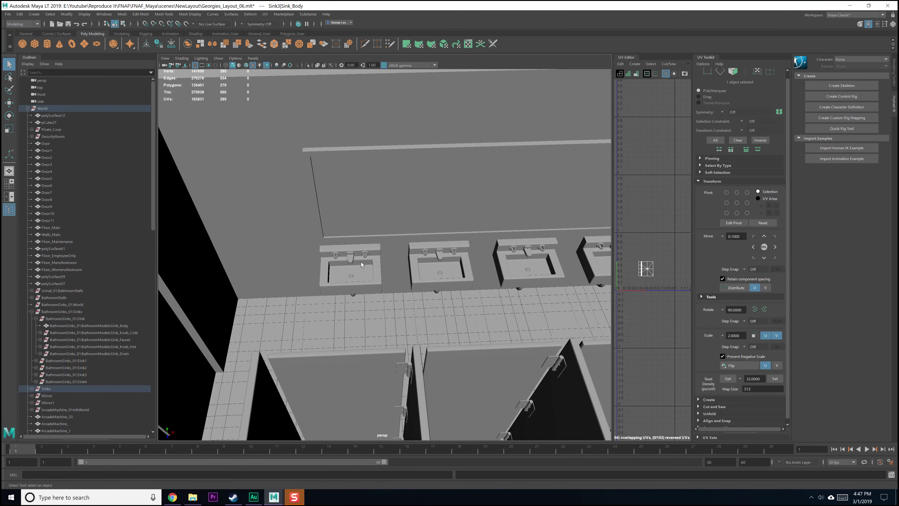
# - Select the whole first sink group and hide all other objects in the scene
pyautogui.click(361, 261)
pyautogui.scroll(3, 361, 261)
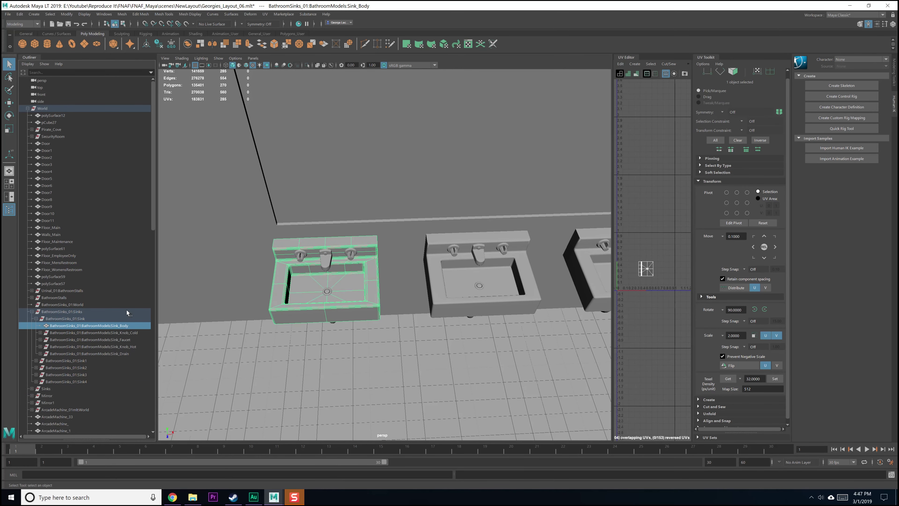
pyautogui.click(105, 319)
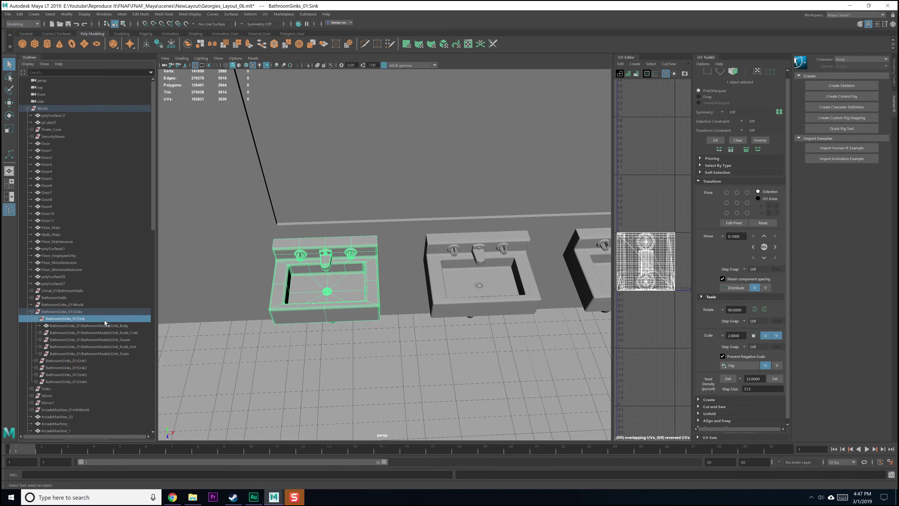
pyautogui.click(68, 16)
pyautogui.moveTo(84, 14)
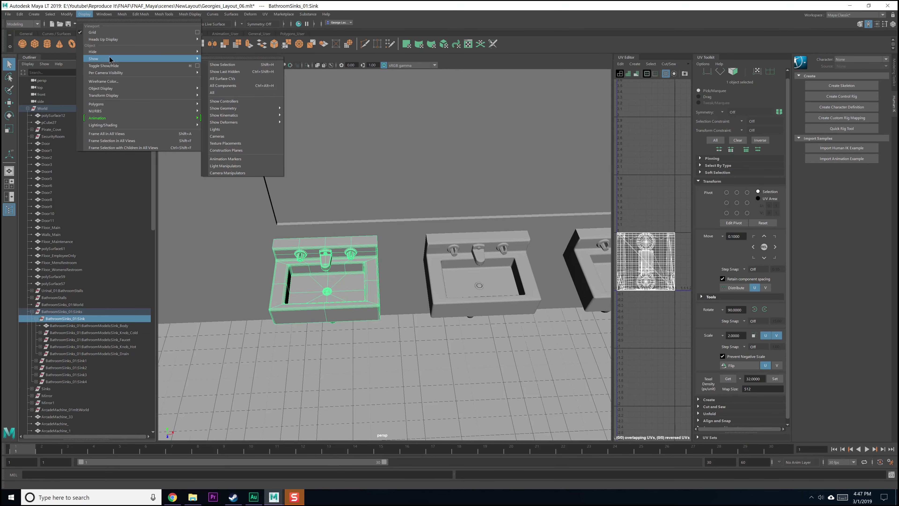
pyautogui.moveTo(110, 53)
pyautogui.click(232, 65)
# - Bevel the side top edge loops at both ends of the sink body's backsplash
pyautogui.scroll(5, 349, 239)
pyautogui.keyDown('alt'); pyautogui.moveTo(410, 239); pyautogui.dragTo(331, 235); pyautogui.keyUp('alt')
pyautogui.click(473, 221)
pyautogui.scroll(1, 331, 235)
pyautogui.click(392, 190)
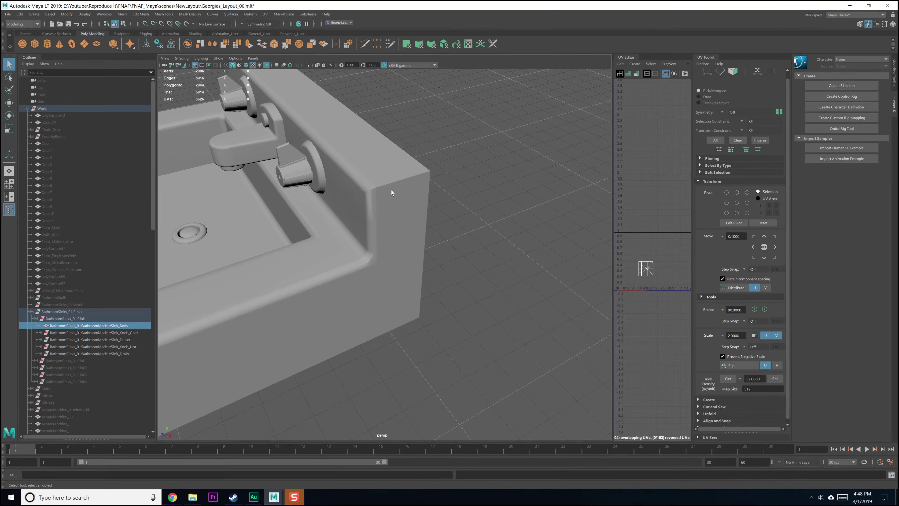
pyautogui.keyDown('alt'); pyautogui.moveTo(384, 194); pyautogui.dragTo(458, 197); pyautogui.keyUp('alt')
pyautogui.moveTo(458, 198)
pyautogui.mouseDown(button='right')
pyautogui.moveTo(457, 184)
pyautogui.moveTo(471, 192)
pyautogui.mouseUp(button='right')
pyautogui.doubleClick(471, 193)
pyautogui.keyDown('alt'); pyautogui.moveTo(471, 193); pyautogui.dragTo(320, 208); pyautogui.keyUp('alt')
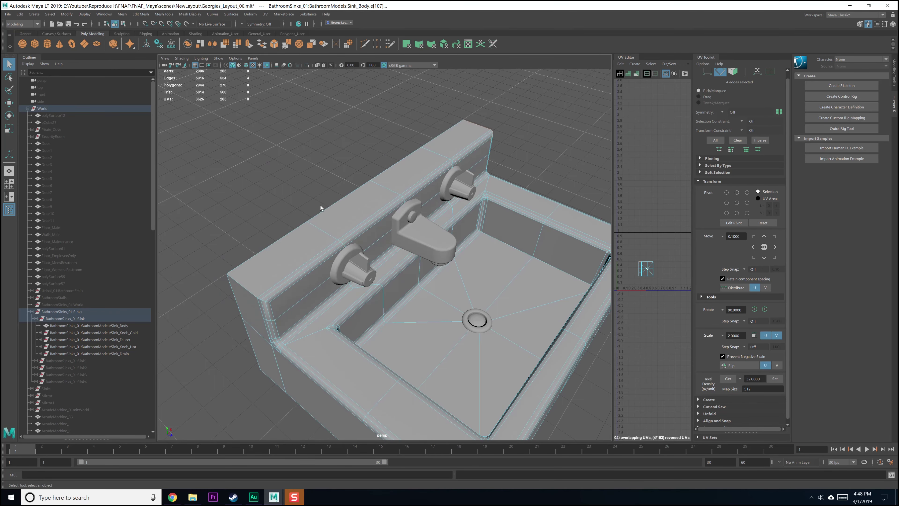
pyautogui.keyDown('shift'); pyautogui.doubleClick(250, 288); pyautogui.keyUp('shift')
pyautogui.keyDown('alt'); pyautogui.moveTo(293, 289); pyautogui.dragTo(268, 179); pyautogui.keyUp('alt')
pyautogui.keyDown('shift'); pyautogui.moveTo(268, 177); pyautogui.dragTo(288, 138, button='right'); pyautogui.keyUp('shift')
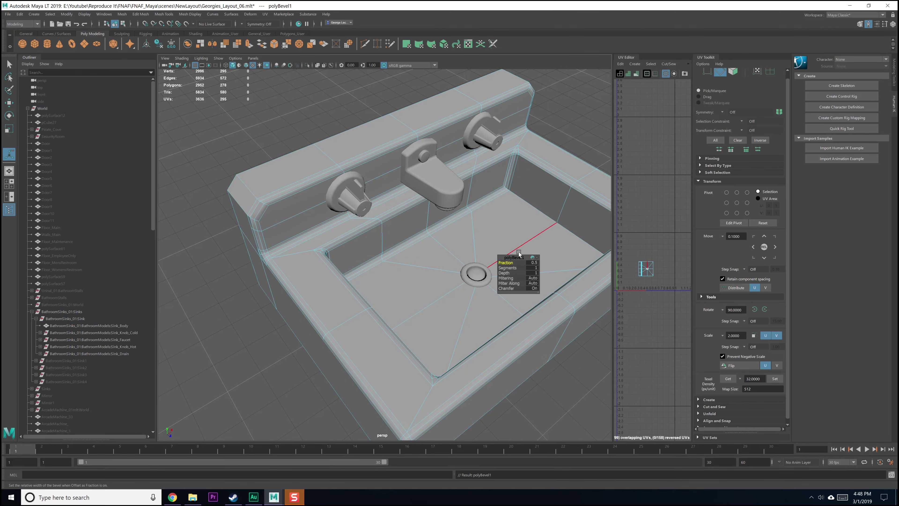
# - Set the backsplash bevel's fraction to 0.3 and its segments to 3, and return to object selection
pyautogui.moveTo(510, 259); pyautogui.dragTo(515, 266)
pyautogui.keyDown('alt'); pyautogui.moveTo(447, 250); pyautogui.dragTo(385, 264); pyautogui.keyUp('alt')
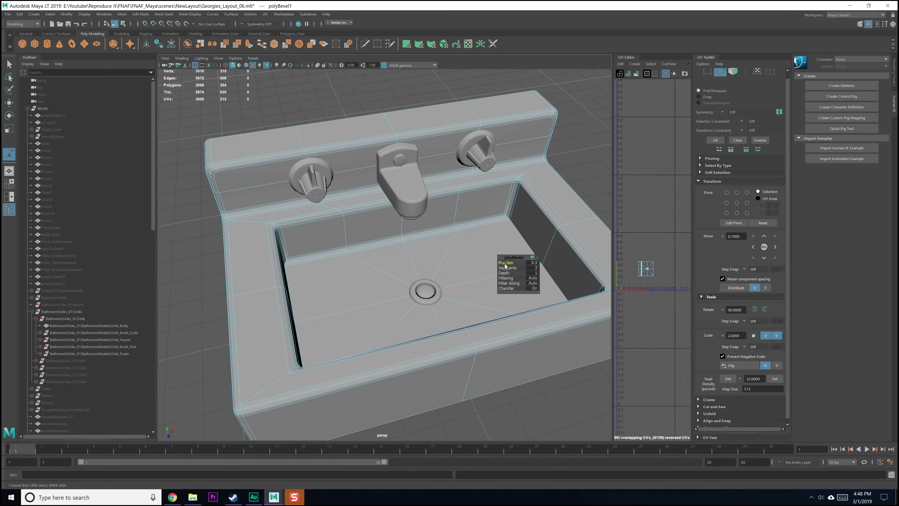
pyautogui.press('q')
pyautogui.press('F8')
pyautogui.click(270, 115)
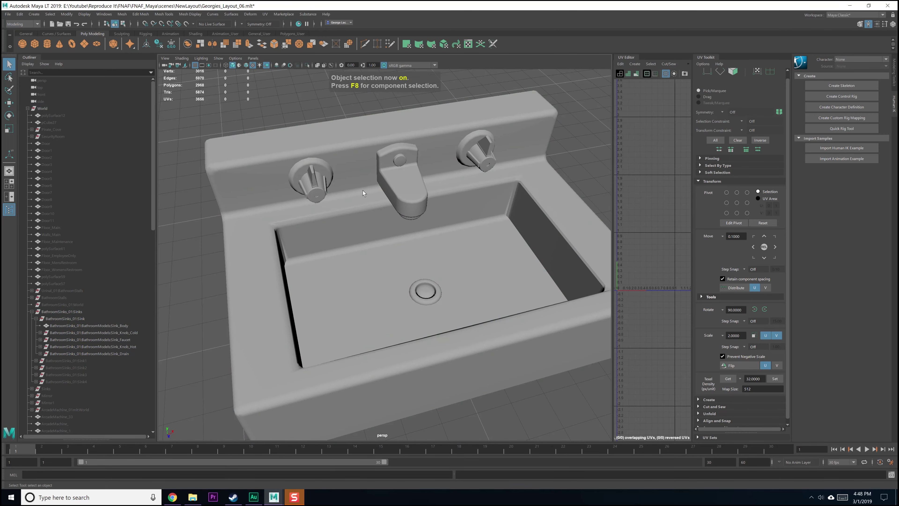
# - Delete all eight faces on the back of the sink body that sit against the wall
pyautogui.keyDown('alt'); pyautogui.moveTo(510, 234); pyautogui.dragTo(361, 269); pyautogui.keyUp('alt')
pyautogui.click(359, 171)
pyautogui.moveTo(361, 248); pyautogui.dragTo(364, 261, button='right')
pyautogui.click(341, 198)
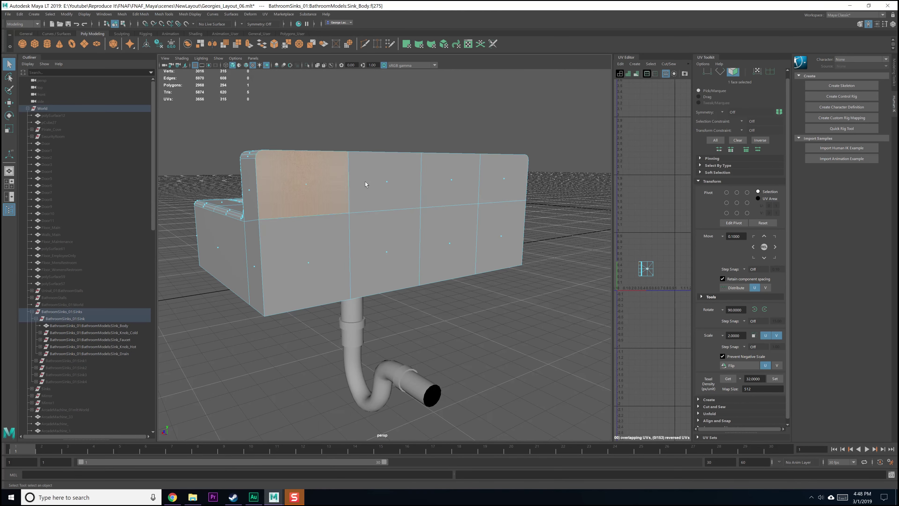
pyautogui.keyDown('shift'); pyautogui.click(391, 177); pyautogui.keyUp('shift')
pyautogui.keyDown('shift'); pyautogui.click(455, 180); pyautogui.keyUp('shift')
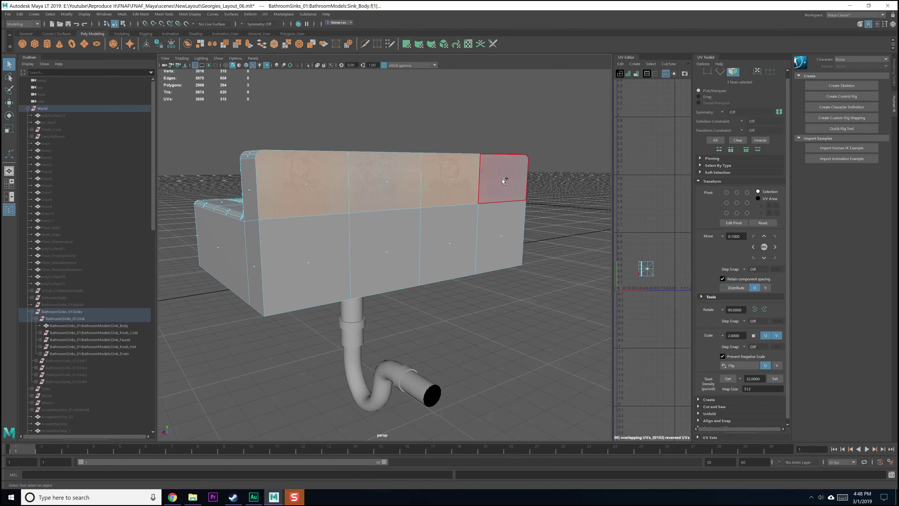
pyautogui.keyDown('shift'); pyautogui.click(499, 239); pyautogui.keyUp('shift')
pyautogui.keyDown('shift'); pyautogui.click(449, 241); pyautogui.keyUp('shift')
pyautogui.keyDown('shift'); pyautogui.click(385, 251); pyautogui.keyUp('shift')
pyautogui.keyDown('shift'); pyautogui.click(298, 266); pyautogui.keyUp('shift')
pyautogui.press('Delete')
pyautogui.keyDown('alt'); pyautogui.moveTo(346, 264); pyautogui.dragTo(314, 223); pyautogui.keyUp('alt')
pyautogui.press('F8')
pyautogui.click(515, 254)
# - Try to delete the rear cap faces of the cold knob's backing by selecting them as a UV shell
pyautogui.click(424, 138)
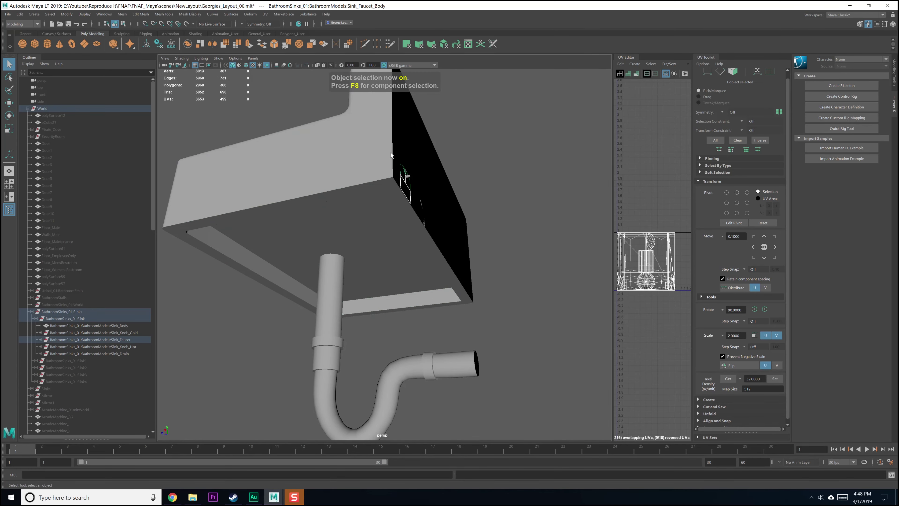
pyautogui.keyDown('alt'); pyautogui.moveTo(451, 191); pyautogui.dragTo(428, 205); pyautogui.keyUp('alt')
pyautogui.scroll(2, 428, 205)
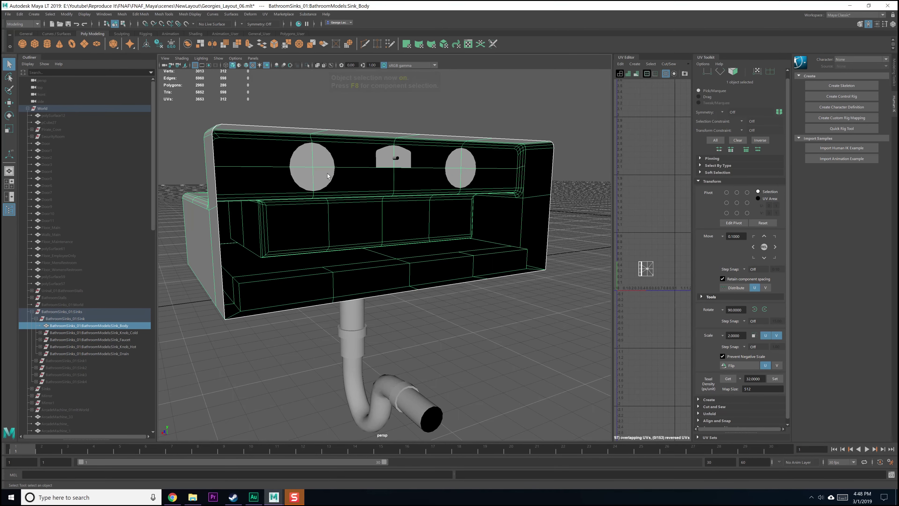
pyautogui.click(323, 170)
pyautogui.keyDown('alt'); pyautogui.moveTo(326, 194); pyautogui.dragTo(370, 201); pyautogui.keyUp('alt')
pyautogui.moveTo(646, 248); pyautogui.dragTo(665, 265, button='right')
pyautogui.click(646, 242)
pyautogui.keyDown('alt'); pyautogui.moveTo(460, 212); pyautogui.dragTo(416, 229); pyautogui.keyUp('alt')
pyautogui.keyDown('alt'); pyautogui.moveTo(349, 212); pyautogui.dragTo(345, 225); pyautogui.keyUp('alt')
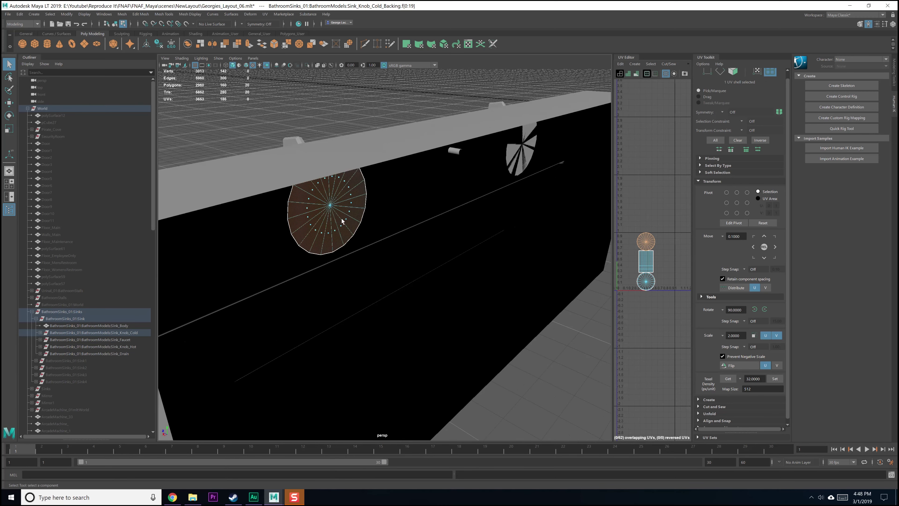
pyautogui.press('Delete')
pyautogui.hotkey('ctrl', 'z')
pyautogui.keyDown('alt'); pyautogui.moveTo(413, 223); pyautogui.dragTo(409, 219); pyautogui.keyUp('alt')
pyautogui.hotkey('ctrl', 'z')
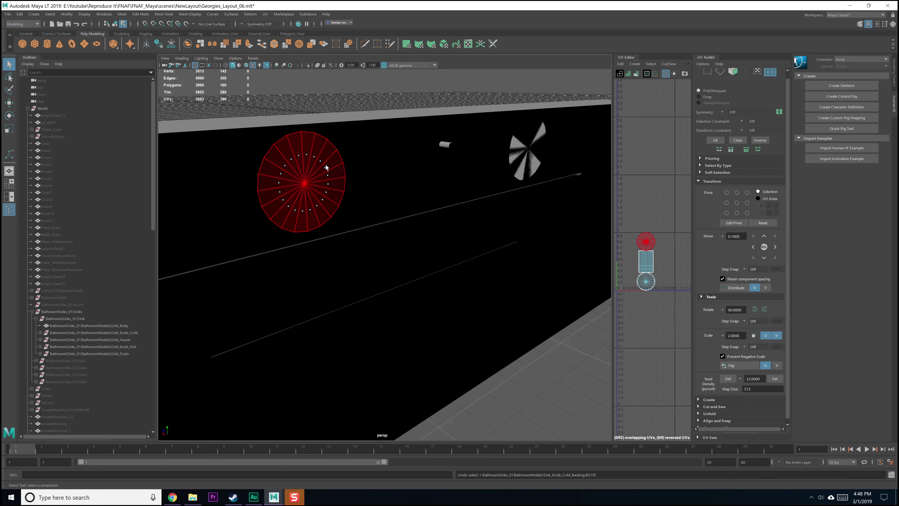
# - Try to delete a single triangular face from the rear cap of the cold knob's backing
pyautogui.click(335, 184)
pyautogui.moveTo(318, 177); pyautogui.dragTo(318, 195, button='right')
pyautogui.click(326, 178)
pyautogui.press('Delete')
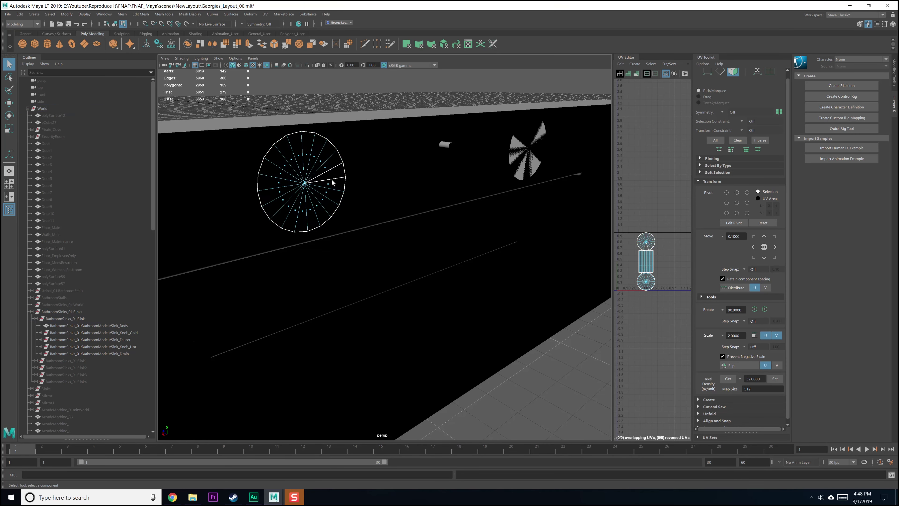
pyautogui.hotkey('ctrl', 'z')
# - Set the selection constraint to Angle and delete the rear cap faces of the cold knob's backing
pyautogui.click(859, 24)
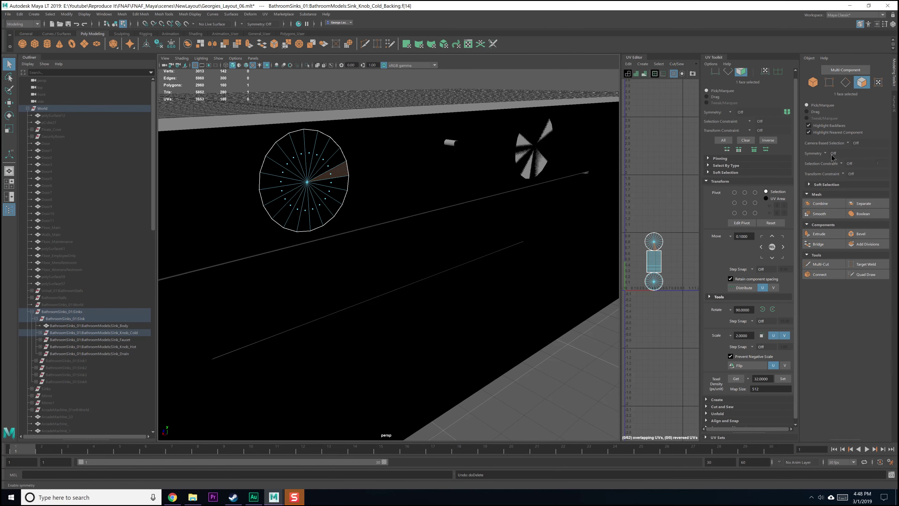
pyautogui.click(841, 163)
pyautogui.click(849, 173)
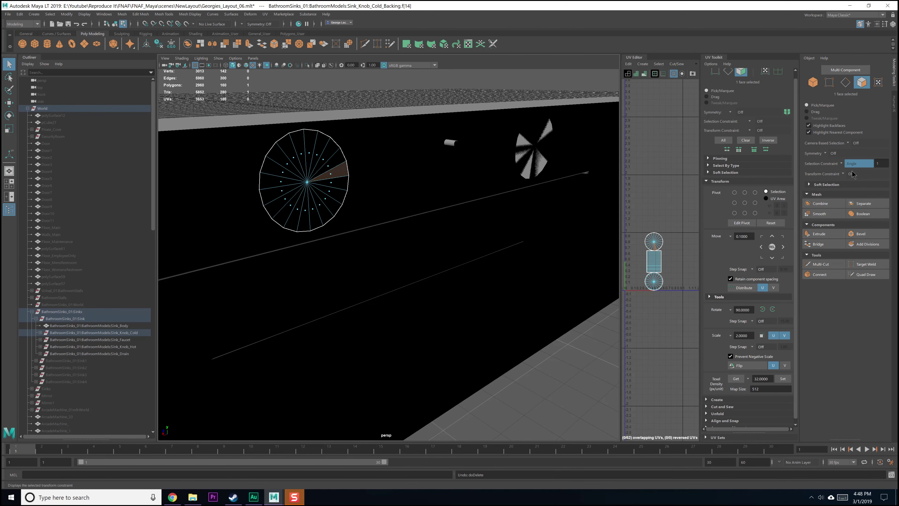
pyautogui.click(325, 159)
pyautogui.press('Delete')
# - Delete the rear cap faces of the hot knob's backing
pyautogui.click(540, 153)
pyautogui.click(538, 157)
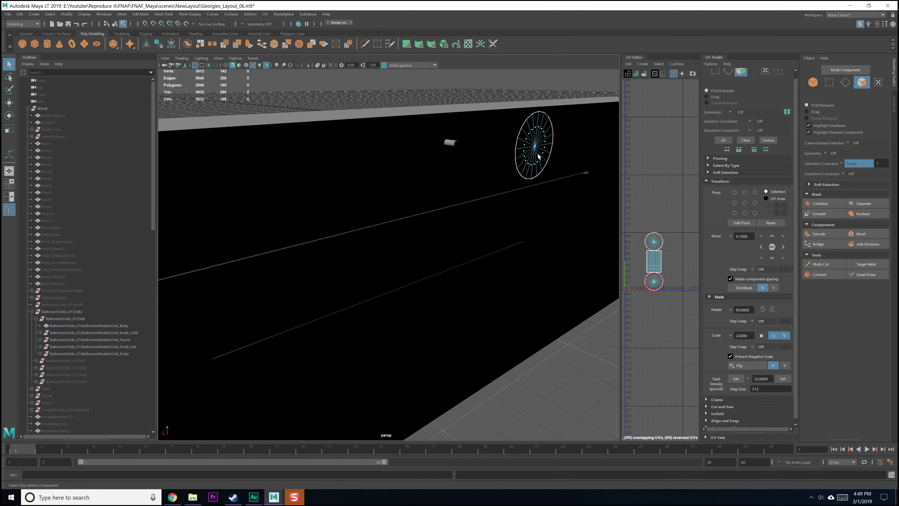
pyautogui.click(538, 162)
pyautogui.press('Delete')
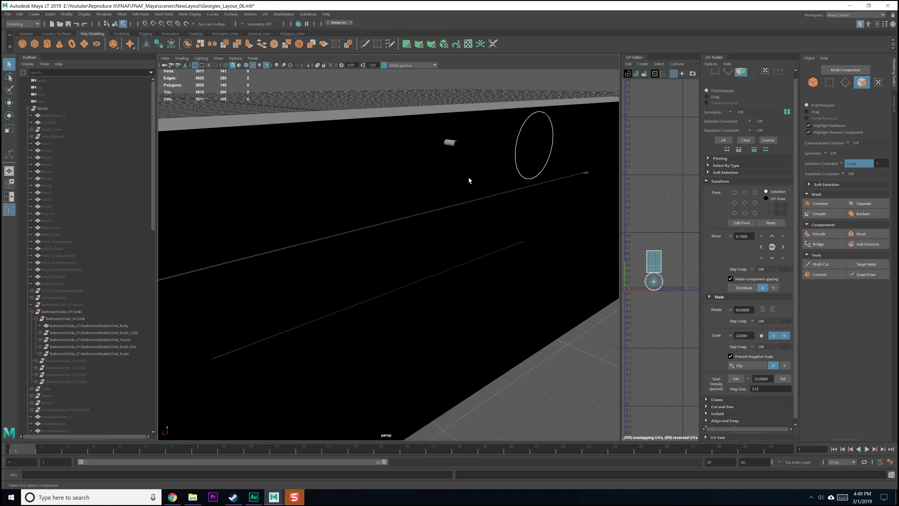
# - Delete the hidden rear faces of the faucet that sit against the sink's backsplash
pyautogui.keyDown('alt'); pyautogui.moveTo(470, 179); pyautogui.dragTo(447, 164, button='right'); pyautogui.keyUp('alt')
pyautogui.click(436, 174)
pyautogui.keyDown('alt'); pyautogui.moveTo(445, 177); pyautogui.dragTo(413, 212, button='middle'); pyautogui.keyUp('alt')
pyautogui.moveTo(413, 213)
pyautogui.keyDown('alt'); pyautogui.mouseDown(button='right')
pyautogui.moveTo(423, 206)
pyautogui.moveTo(424, 214)
pyautogui.mouseUp(button='right'); pyautogui.keyUp('alt')
pyautogui.click(405, 187)
pyautogui.moveTo(405, 186)
pyautogui.keyDown('alt'); pyautogui.mouseDown()
pyautogui.moveTo(378, 185)
pyautogui.moveTo(393, 183)
pyautogui.mouseUp(); pyautogui.keyUp('alt')
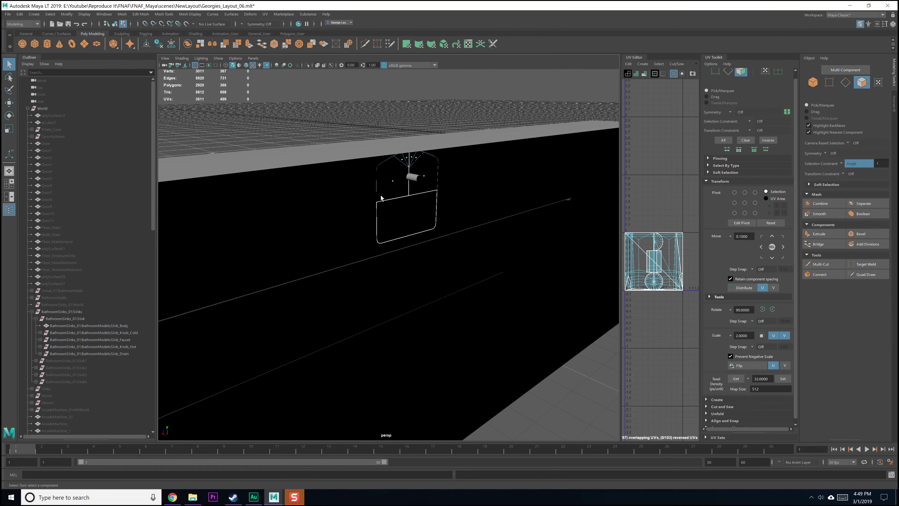
pyautogui.click(394, 183)
pyautogui.keyDown('alt'); pyautogui.moveTo(394, 182); pyautogui.dragTo(413, 110, button='right'); pyautogui.keyUp('alt')
pyautogui.keyDown('alt'); pyautogui.moveTo(379, 146); pyautogui.dragTo(458, 171); pyautogui.keyUp('alt')
pyautogui.press('Delete')
pyautogui.keyDown('alt'); pyautogui.moveTo(458, 171); pyautogui.dragTo(407, 199, button='right'); pyautogui.keyUp('alt')
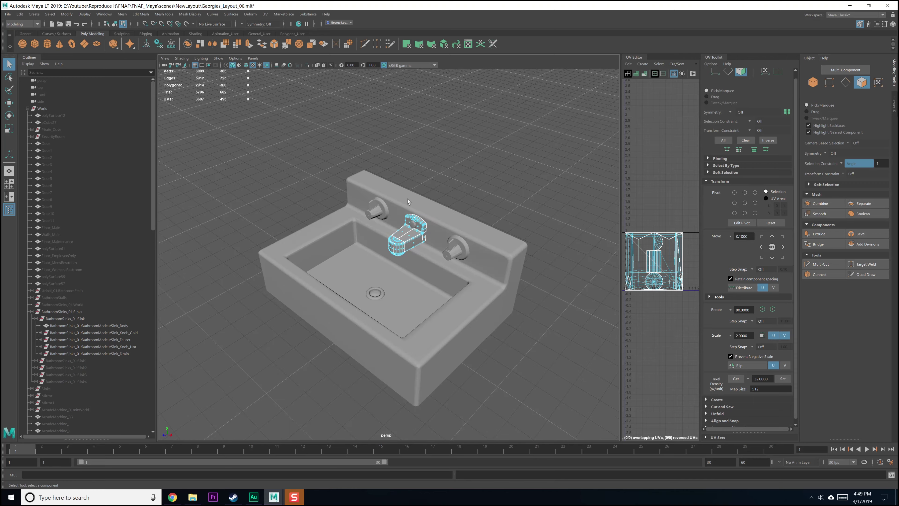
# - Examine the faucet, drain and drain piping from several angles, including the joint between the pipe sections, for remaining hidden geometry
pyautogui.press('F8')
pyautogui.click(411, 195)
pyautogui.keyDown('alt'); pyautogui.moveTo(411, 195); pyautogui.dragTo(442, 227); pyautogui.keyUp('alt')
pyautogui.click(421, 258)
pyautogui.keyDown('alt'); pyautogui.moveTo(349, 232); pyautogui.dragTo(438, 263); pyautogui.keyUp('alt')
pyautogui.keyDown('alt'); pyautogui.moveTo(443, 265); pyautogui.dragTo(407, 190, button='middle'); pyautogui.keyUp('alt')
pyautogui.scroll(3, 407, 190)
pyautogui.keyDown('alt'); pyautogui.moveTo(408, 189); pyautogui.dragTo(372, 148); pyautogui.keyUp('alt')
pyautogui.keyDown('alt'); pyautogui.moveTo(390, 206); pyautogui.dragTo(372, 233); pyautogui.keyUp('alt')
pyautogui.keyDown('shift'); pyautogui.click(344, 315); pyautogui.keyUp('shift')
pyautogui.keyDown('alt'); pyautogui.moveTo(344, 315); pyautogui.dragTo(386, 252); pyautogui.keyUp('alt')
pyautogui.click(393, 284)
pyautogui.keyDown('shift'); pyautogui.click(401, 218); pyautogui.keyUp('shift')
pyautogui.click(478, 283)
pyautogui.scroll(4, 478, 283)
pyautogui.click(472, 270)
pyautogui.keyDown('shift'); pyautogui.click(452, 196); pyautogui.keyUp('shift')
pyautogui.keyDown('alt'); pyautogui.moveTo(452, 196); pyautogui.dragTo(441, 279); pyautogui.keyUp('alt')
pyautogui.keyDown('alt'); pyautogui.moveTo(441, 279); pyautogui.dragTo(432, 263, button='middle'); pyautogui.keyUp('alt')
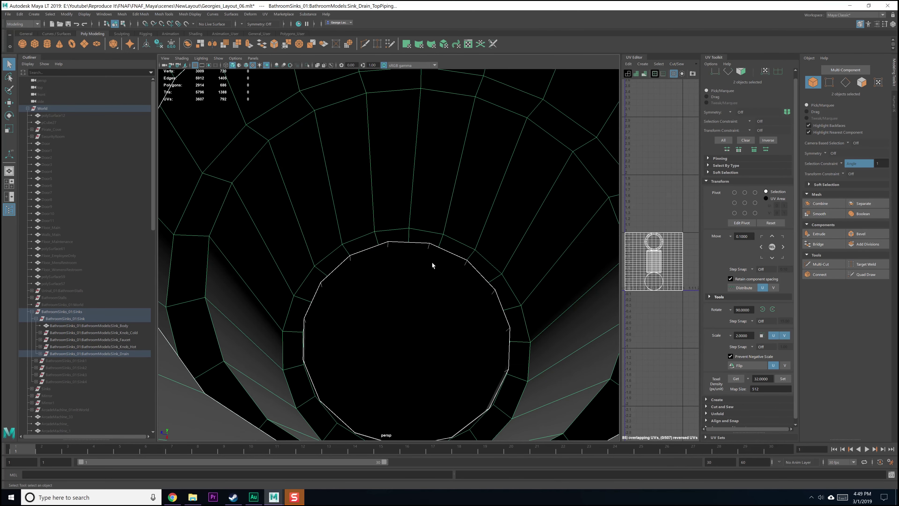
pyautogui.keyDown('alt'); pyautogui.moveTo(412, 286); pyautogui.dragTo(417, 248); pyautogui.keyUp('alt')
pyautogui.keyDown('alt'); pyautogui.moveTo(418, 248); pyautogui.dragTo(403, 269, button='middle'); pyautogui.keyUp('alt')
pyautogui.keyDown('alt'); pyautogui.moveTo(403, 269); pyautogui.dragTo(405, 202, button='right'); pyautogui.keyUp('alt')
pyautogui.keyDown('alt'); pyautogui.moveTo(405, 202); pyautogui.dragTo(417, 213); pyautogui.keyUp('alt')
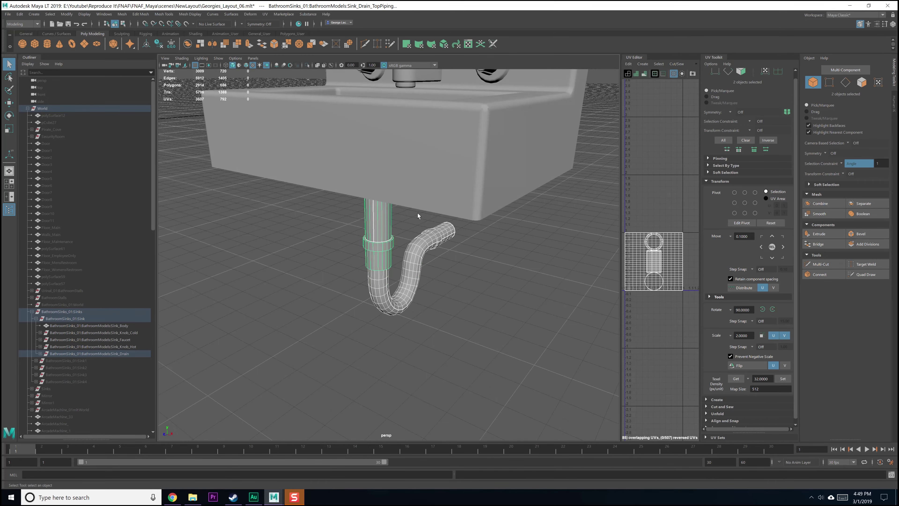
pyautogui.click(417, 212)
pyautogui.keyDown('alt'); pyautogui.moveTo(406, 133); pyautogui.dragTo(398, 253); pyautogui.keyUp('alt')
# - Select the sink body, faucet, both knobs and all drain parts, and planar-map their UVs projected from the Z axis
pyautogui.click(399, 203)
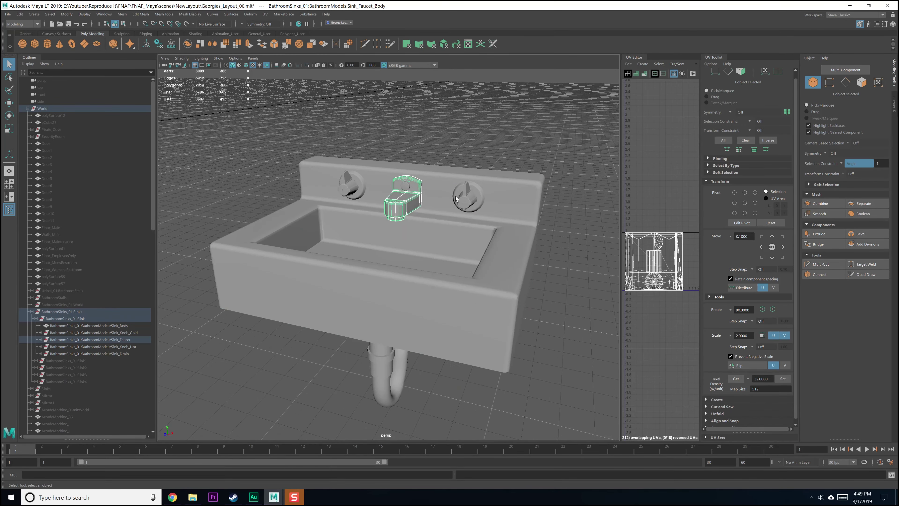
pyautogui.click(464, 200)
pyautogui.click(350, 190)
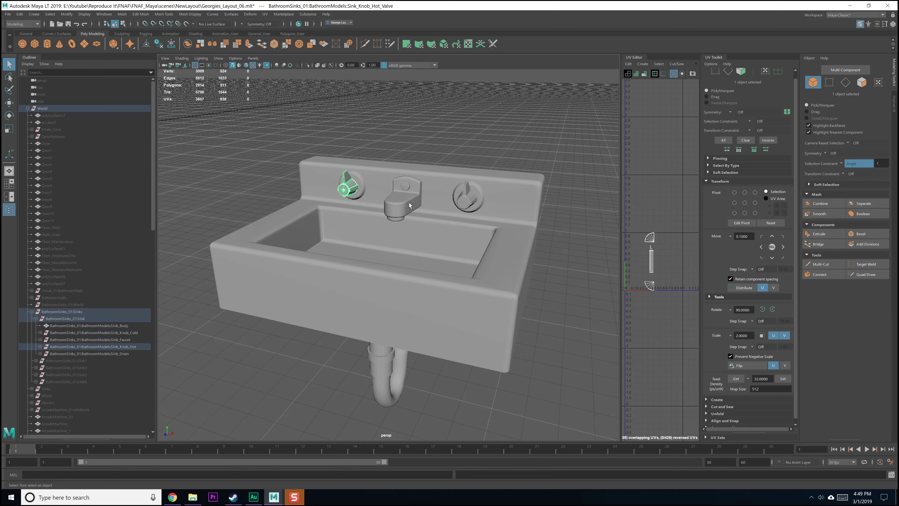
pyautogui.keyDown('shift'); pyautogui.click(404, 199); pyautogui.keyUp('shift')
pyautogui.keyDown('shift'); pyautogui.click(467, 199); pyautogui.keyUp('shift')
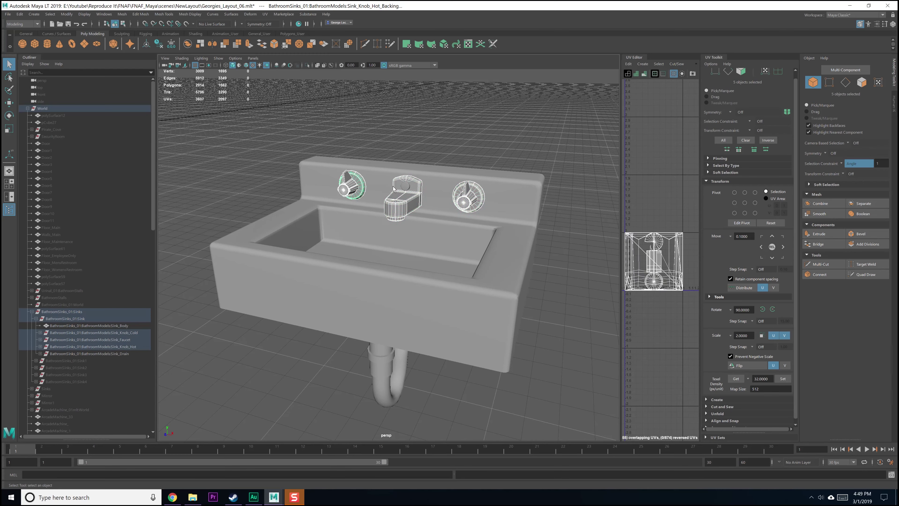
pyautogui.keyDown('shift'); pyautogui.click(383, 233); pyautogui.keyUp('shift')
pyautogui.keyDown('shift'); pyautogui.click(392, 368); pyautogui.keyUp('shift')
pyautogui.keyDown('alt'); pyautogui.moveTo(391, 368); pyautogui.dragTo(411, 356); pyautogui.keyUp('alt')
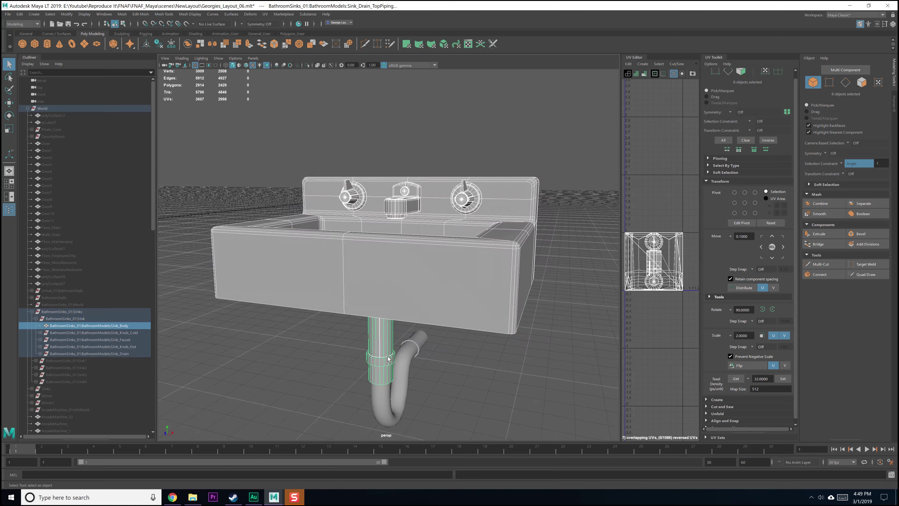
pyautogui.keyDown('shift'); pyautogui.click(411, 368); pyautogui.keyUp('shift')
pyautogui.keyDown('alt'); pyautogui.moveTo(411, 241); pyautogui.dragTo(381, 197); pyautogui.keyUp('alt')
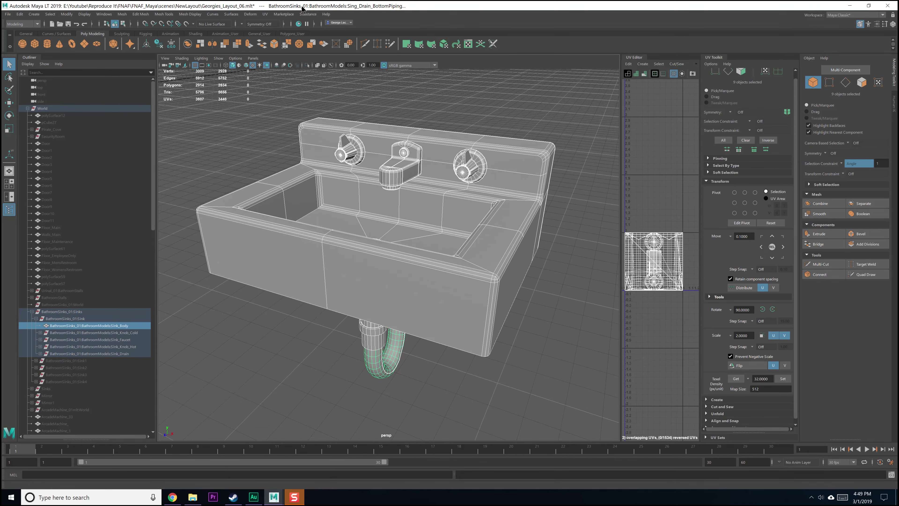
pyautogui.click(265, 15)
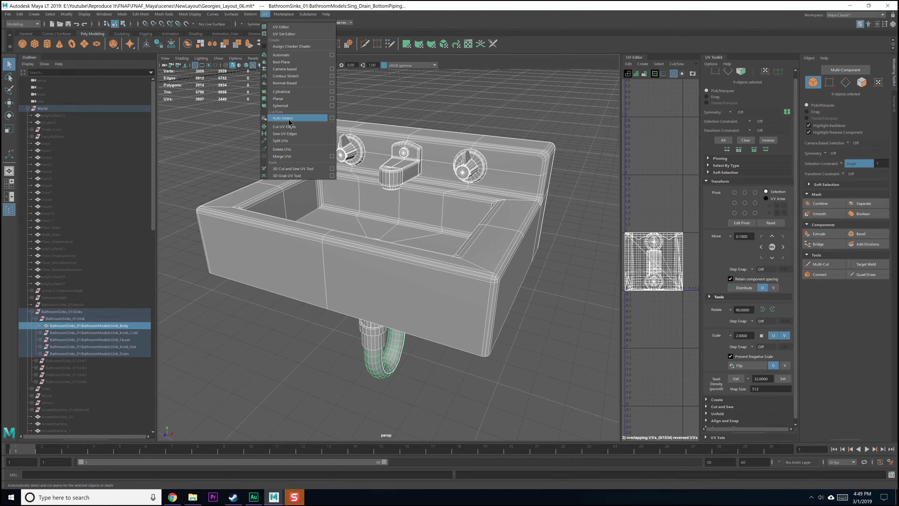
pyautogui.click(332, 100)
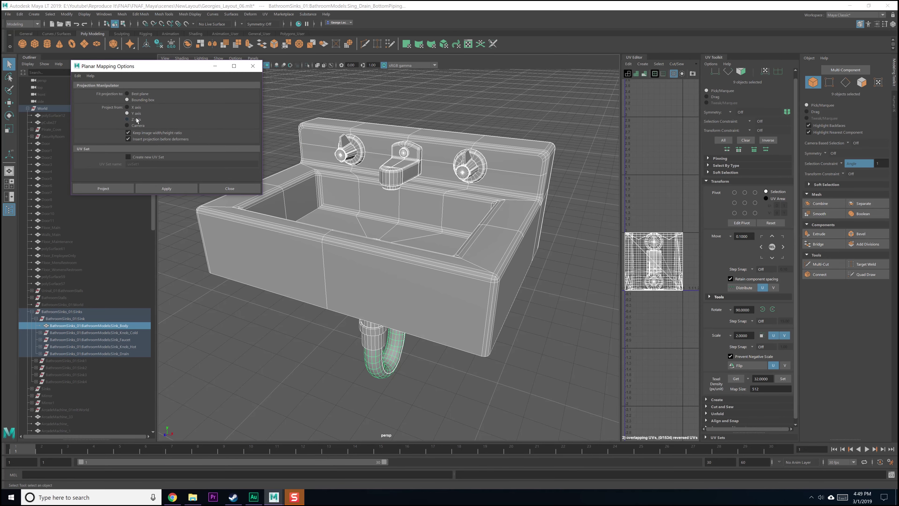
pyautogui.click(166, 188)
pyautogui.click(228, 189)
# - Select only the sink body and set its selection mode to edges
pyautogui.keyDown('alt'); pyautogui.moveTo(424, 149); pyautogui.dragTo(398, 149); pyautogui.keyUp('alt')
pyautogui.press('q')
pyautogui.click(514, 115)
pyautogui.press('F8')
pyautogui.press('F8')
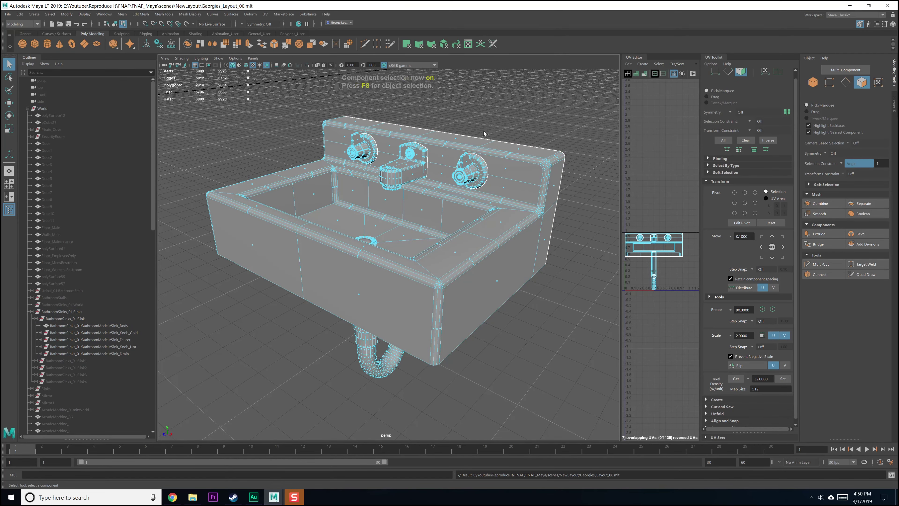
pyautogui.press('F8')
pyautogui.click(533, 137)
pyautogui.click(515, 181)
pyautogui.keyDown('alt'); pyautogui.moveTo(515, 182); pyautogui.dragTo(371, 182); pyautogui.keyUp('alt')
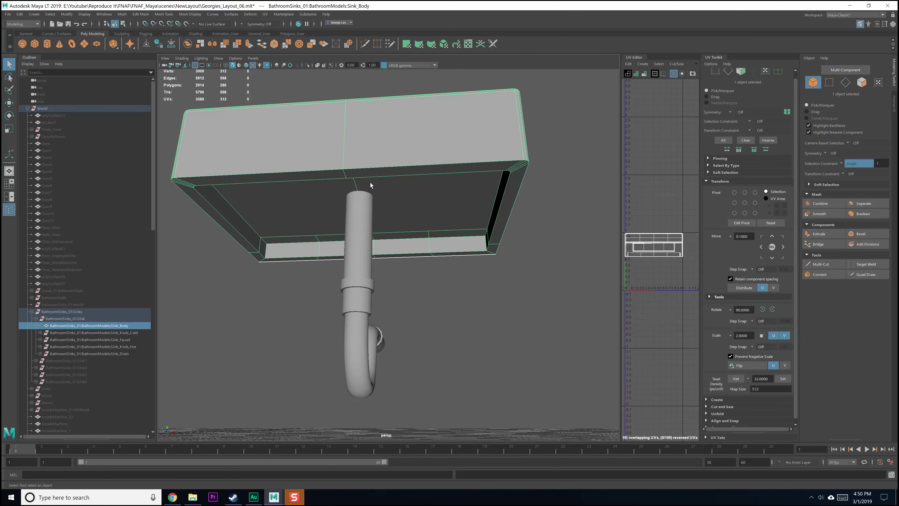
pyautogui.keyDown('alt'); pyautogui.moveTo(371, 182); pyautogui.dragTo(435, 219, button='middle'); pyautogui.keyUp('alt')
pyautogui.keyDown('alt'); pyautogui.moveTo(435, 219); pyautogui.dragTo(384, 196); pyautogui.keyUp('alt')
pyautogui.moveTo(384, 196); pyautogui.dragTo(361, 161, button='right')
# - Cut the sink body's UVs along the outer bottom edges that border its underside
pyautogui.click(361, 162)
pyautogui.keyDown('alt'); pyautogui.moveTo(363, 176); pyautogui.dragTo(373, 206); pyautogui.keyUp('alt')
pyautogui.keyDown('shift'); pyautogui.click(373, 207); pyautogui.keyUp('shift')
pyautogui.keyDown('alt'); pyautogui.moveTo(375, 209); pyautogui.dragTo(440, 154, button='right'); pyautogui.keyUp('alt')
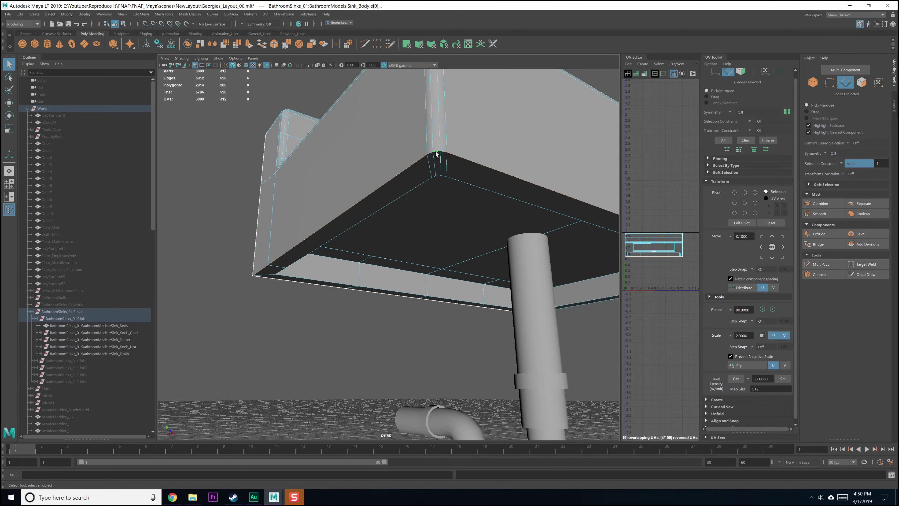
pyautogui.keyDown('shift'); pyautogui.click(437, 165); pyautogui.keyUp('shift')
pyautogui.hotkey('ctrl', 'z')
pyautogui.hotkey('ctrl', 'z')
pyautogui.click(455, 157)
pyautogui.keyDown('shift'); pyautogui.click(435, 151); pyautogui.keyUp('shift')
pyautogui.keyDown('shift'); pyautogui.click(430, 153); pyautogui.keyUp('shift')
pyautogui.keyDown('shift'); pyautogui.click(405, 164); pyautogui.keyUp('shift')
pyautogui.keyDown('alt'); pyautogui.moveTo(327, 191); pyautogui.dragTo(386, 209); pyautogui.keyUp('alt')
pyautogui.keyDown('alt'); pyautogui.moveTo(502, 202); pyautogui.dragTo(430, 217); pyautogui.keyUp('alt')
pyautogui.keyDown('shift'); pyautogui.doubleClick(418, 147); pyautogui.keyUp('shift')
pyautogui.keyDown('alt'); pyautogui.moveTo(417, 147); pyautogui.dragTo(455, 277); pyautogui.keyUp('alt')
pyautogui.keyDown('alt'); pyautogui.moveTo(611, 229); pyautogui.dragTo(636, 266, button='middle'); pyautogui.keyUp('alt')
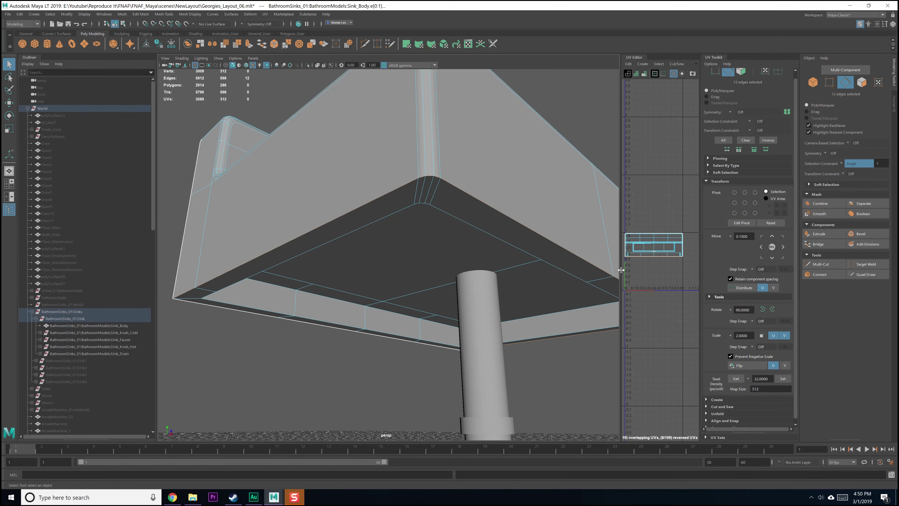
pyautogui.moveTo(620, 269); pyautogui.dragTo(454, 270)
pyautogui.press('a')
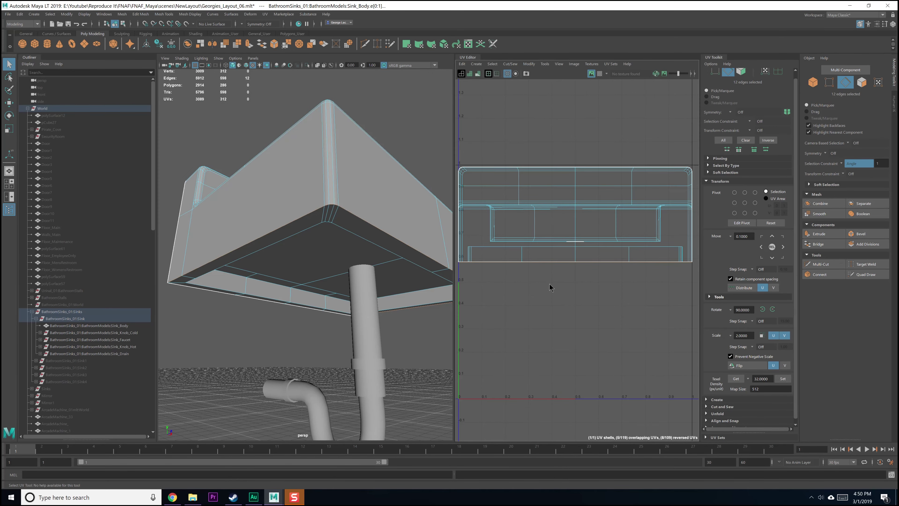
pyautogui.keyDown('shift'); pyautogui.moveTo(549, 284); pyautogui.dragTo(528, 292, button='right'); pyautogui.keyUp('shift')
# - Select the underside's UV shell and move it down, clear of the main body shell
pyautogui.keyDown('shift'); pyautogui.moveTo(548, 234); pyautogui.dragTo(517, 221, button='right'); pyautogui.keyUp('shift')
pyautogui.click(314, 244)
pyautogui.press('w')
pyautogui.scroll(-2, 544, 284)
pyautogui.moveTo(568, 191); pyautogui.dragTo(568, 245)
# - Planar-map the underside shell projected from the Y axis, then unfold it below the main body shell
pyautogui.click(265, 14)
pyautogui.click(345, 149)
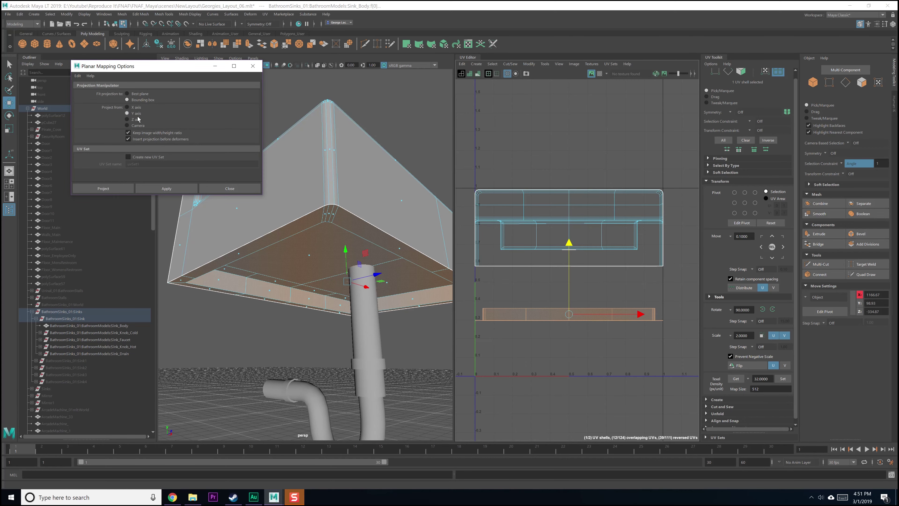
pyautogui.click(167, 187)
pyautogui.click(230, 188)
pyautogui.scroll(-2, 572, 219)
pyautogui.moveTo(558, 187); pyautogui.dragTo(559, 249)
pyautogui.keyDown('alt'); pyautogui.moveTo(568, 308); pyautogui.dragTo(568, 254, button='middle'); pyautogui.keyUp('alt')
pyautogui.keyDown('shift'); pyautogui.moveTo(567, 304); pyautogui.dragTo(523, 306, button='right'); pyautogui.keyUp('shift')
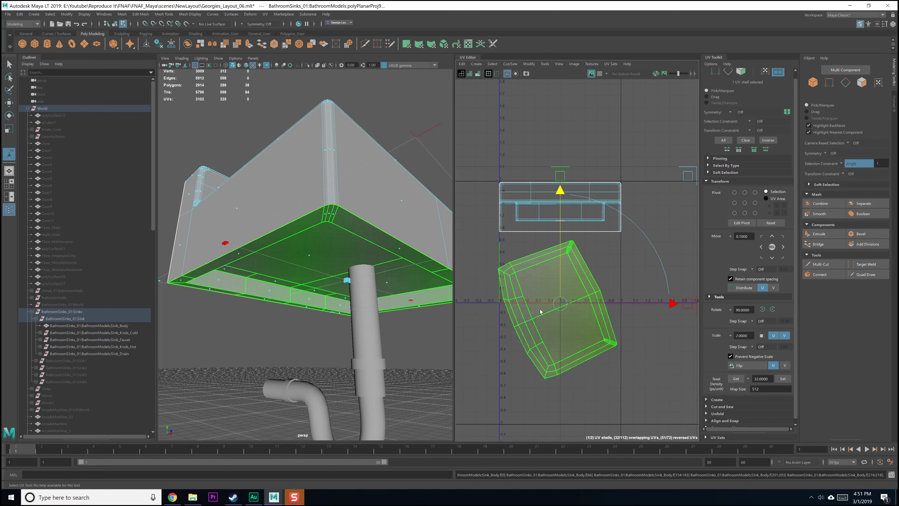
# - Cut UV seams along the short edges at the four corners of the underside shell
pyautogui.scroll(3, 596, 289)
pyautogui.scroll(1, 595, 287)
pyautogui.keyDown('alt'); pyautogui.moveTo(595, 287); pyautogui.dragTo(526, 292, button='middle'); pyautogui.keyUp('alt')
pyautogui.moveTo(572, 257); pyautogui.dragTo(573, 237, button='right')
pyautogui.scroll(4, 624, 333)
pyautogui.keyDown('alt'); pyautogui.moveTo(630, 323); pyautogui.dragTo(545, 274, button='middle'); pyautogui.keyUp('alt')
pyautogui.scroll(3, 586, 299)
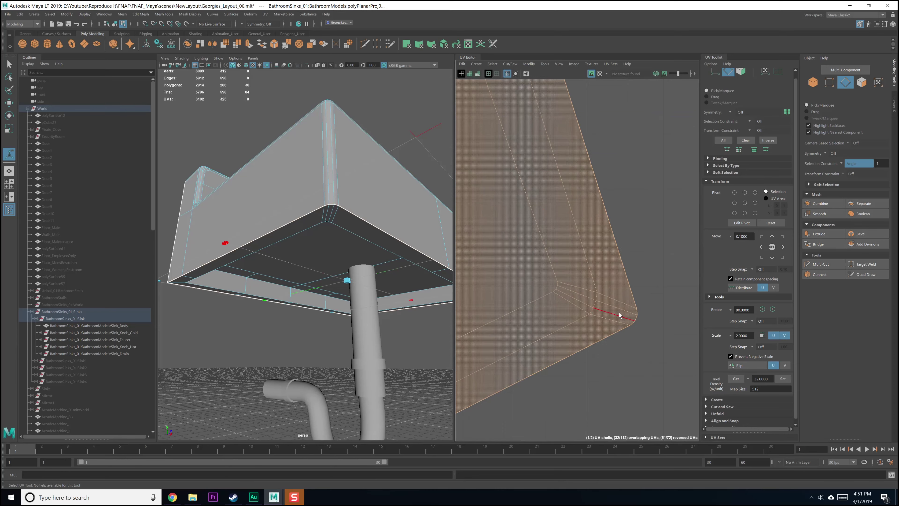
pyautogui.click(599, 309)
pyautogui.scroll(5, 591, 267)
pyautogui.keyDown('alt'); pyautogui.moveTo(495, 113); pyautogui.dragTo(620, 363, button='middle'); pyautogui.keyUp('alt')
pyautogui.keyDown('alt'); pyautogui.moveTo(485, 165); pyautogui.dragTo(576, 283, button='middle'); pyautogui.keyUp('alt')
pyautogui.scroll(-6, 589, 335)
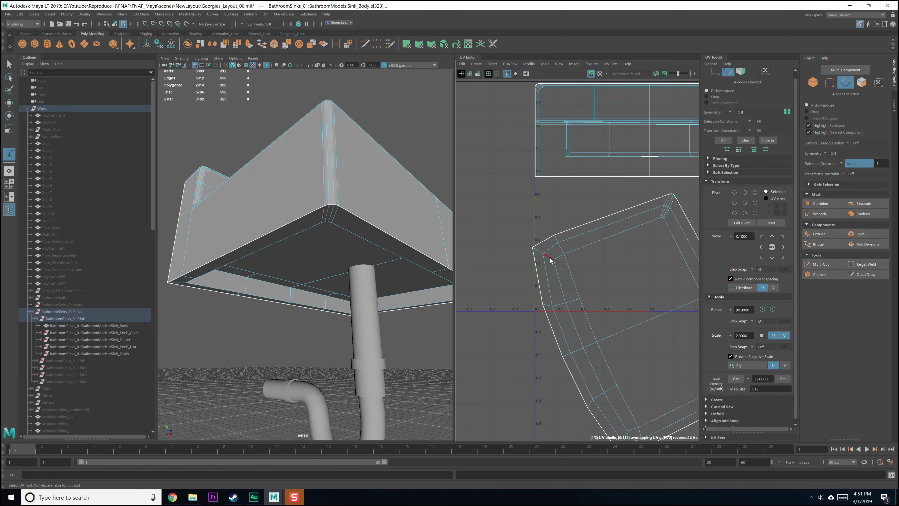
pyautogui.keyDown('alt'); pyautogui.moveTo(622, 428); pyautogui.dragTo(591, 333, button='middle'); pyautogui.keyUp('alt')
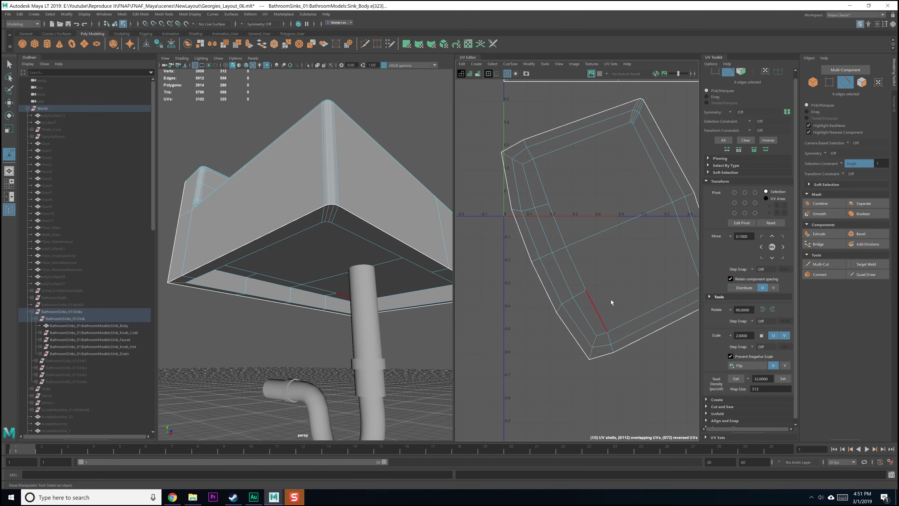
pyautogui.keyDown('alt'); pyautogui.moveTo(611, 302); pyautogui.dragTo(569, 317, button='middle'); pyautogui.keyUp('alt')
pyautogui.keyDown('shift'); pyautogui.moveTo(590, 282); pyautogui.dragTo(566, 291, button='right'); pyautogui.keyUp('shift')
# - Select the underside shell and unfold it again with its corner seams
pyautogui.moveTo(585, 282); pyautogui.dragTo(535, 305, button='right')
pyautogui.click(590, 261)
pyautogui.click(603, 321)
pyautogui.scroll(-6, 603, 320)
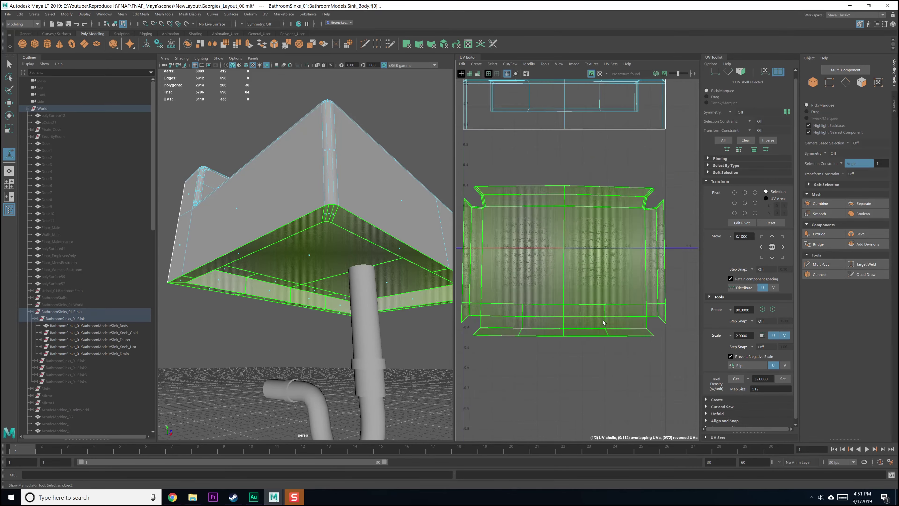
# - Move the underside shell outside the main UV tile and unfold the sink body's main shell
pyautogui.press('w')
pyautogui.moveTo(585, 292); pyautogui.dragTo(693, 249)
pyautogui.click(576, 209)
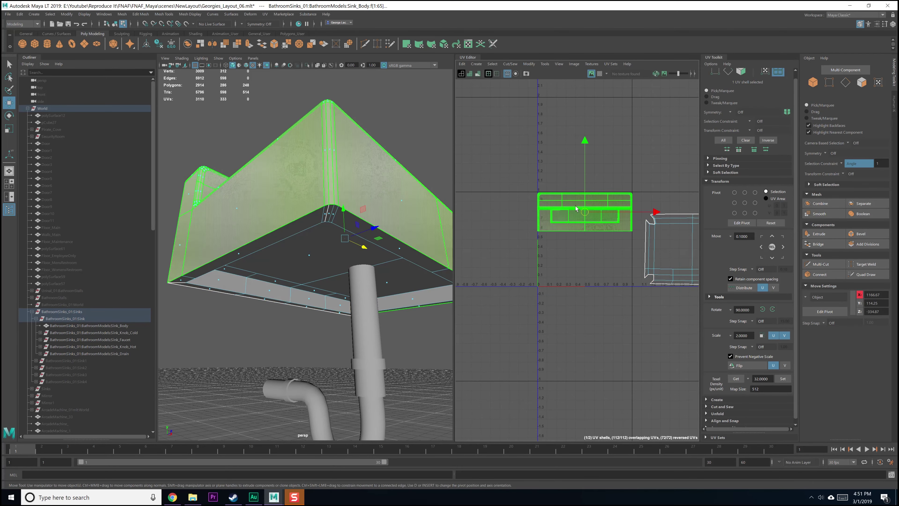
pyautogui.keyDown('alt'); pyautogui.moveTo(349, 271); pyautogui.dragTo(318, 286); pyautogui.keyUp('alt')
pyautogui.keyDown('alt'); pyautogui.moveTo(560, 239); pyautogui.dragTo(548, 270, button='middle'); pyautogui.keyUp('alt')
pyautogui.keyDown('shift'); pyautogui.moveTo(546, 255); pyautogui.dragTo(501, 261, button='right'); pyautogui.keyUp('shift')
# - Cut UV seams down the two front vertical corners of the sink body, including the short bevel edges
pyautogui.keyDown('alt'); pyautogui.moveTo(530, 250); pyautogui.dragTo(523, 269, button='middle'); pyautogui.keyUp('alt')
pyautogui.moveTo(523, 269); pyautogui.dragTo(523, 245, button='right')
pyautogui.scroll(10, 595, 287)
pyautogui.doubleClick(586, 268)
pyautogui.scroll(-3, 518, 322)
pyautogui.keyDown('alt'); pyautogui.moveTo(518, 322); pyautogui.dragTo(595, 288, button='middle'); pyautogui.keyUp('alt')
pyautogui.keyDown('alt'); pyautogui.moveTo(457, 305); pyautogui.dragTo(550, 298, button='middle'); pyautogui.keyUp('alt')
pyautogui.keyDown('alt'); pyautogui.moveTo(478, 293); pyautogui.dragTo(558, 286, button='middle'); pyautogui.keyUp('alt')
pyautogui.scroll(4, 557, 284)
pyautogui.scroll(1, 547, 191)
pyautogui.keyDown('alt'); pyautogui.moveTo(548, 214); pyautogui.dragTo(546, 225, button='middle'); pyautogui.keyUp('alt')
pyautogui.click(536, 216)
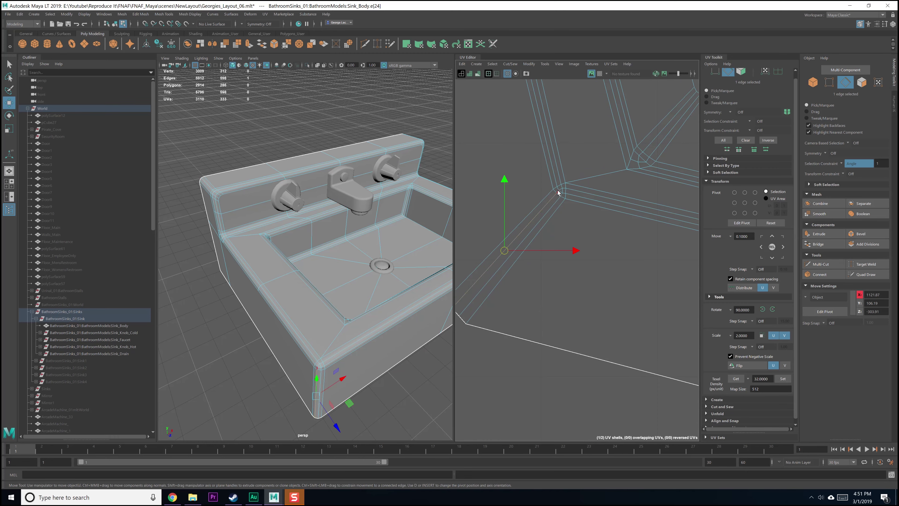
pyautogui.keyDown('shift'); pyautogui.click(560, 192); pyautogui.keyUp('shift')
pyautogui.scroll(-3, 635, 300)
pyautogui.keyDown('alt'); pyautogui.moveTo(639, 297); pyautogui.dragTo(476, 299, button='middle'); pyautogui.keyUp('alt')
pyautogui.scroll(2, 567, 290)
pyautogui.keyDown('shift'); pyautogui.click(523, 270); pyautogui.keyUp('shift')
pyautogui.keyDown('shift'); pyautogui.click(484, 227); pyautogui.keyUp('shift')
pyautogui.keyDown('alt'); pyautogui.moveTo(496, 248); pyautogui.dragTo(672, 250, button='middle'); pyautogui.keyUp('alt')
pyautogui.keyDown('shift'); pyautogui.click(567, 227); pyautogui.keyUp('shift')
pyautogui.keyDown('shift'); pyautogui.moveTo(592, 320); pyautogui.dragTo(567, 336, button='right'); pyautogui.keyUp('shift')
# - Select the main body shell and unfold it again with the front corner seams
pyautogui.scroll(-2, 568, 336)
pyautogui.moveTo(595, 301); pyautogui.dragTo(540, 301, button='right')
pyautogui.click(590, 301)
pyautogui.scroll(-6, 542, 321)
pyautogui.keyDown('alt'); pyautogui.moveTo(543, 321); pyautogui.dragTo(509, 328, button='middle'); pyautogui.keyUp('alt')
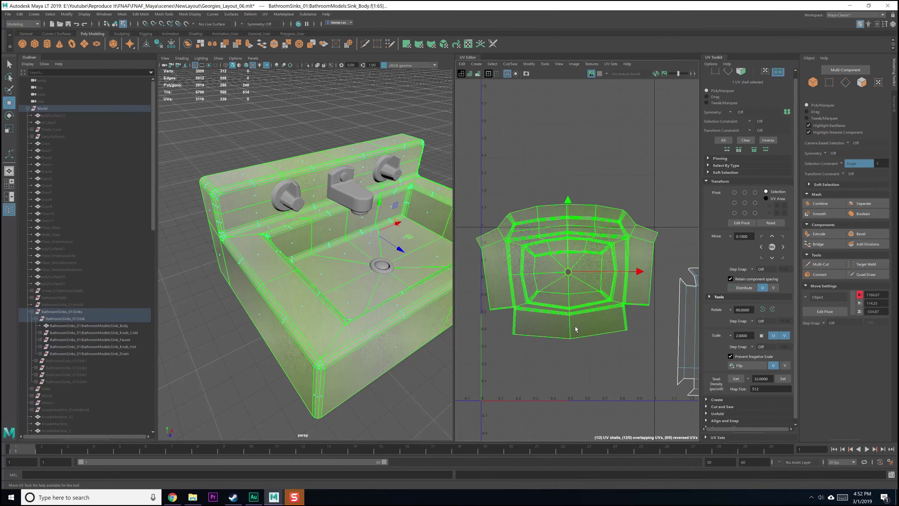
# - Select the ring of faces that forms the sink basin's floor around the drain, working in UV face mode
pyautogui.click(599, 359)
pyautogui.scroll(5, 605, 337)
pyautogui.keyDown('alt'); pyautogui.moveTo(549, 262); pyautogui.dragTo(583, 316, button='middle'); pyautogui.keyUp('alt')
pyautogui.keyDown('alt'); pyautogui.moveTo(319, 259); pyautogui.dragTo(282, 308); pyautogui.keyUp('alt')
pyautogui.scroll(-3, 623, 282)
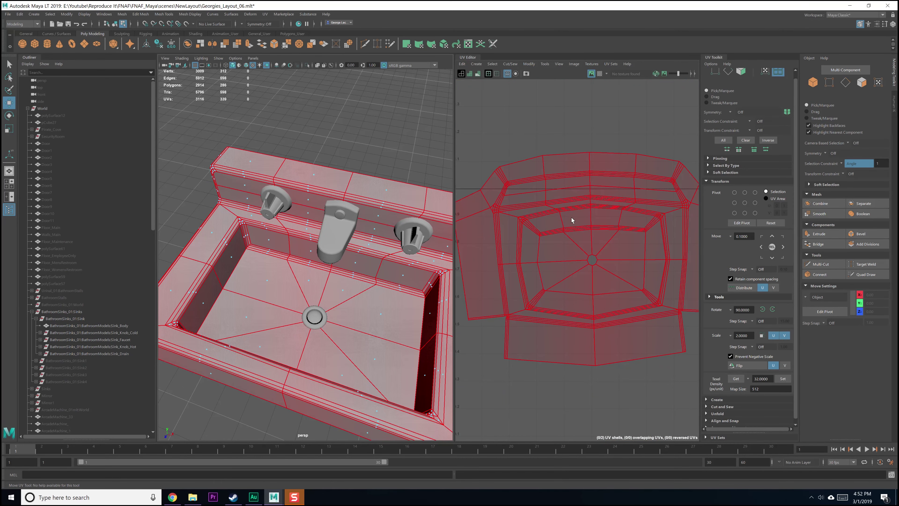
pyautogui.moveTo(578, 241); pyautogui.dragTo(579, 257, button='right')
pyautogui.click(581, 258)
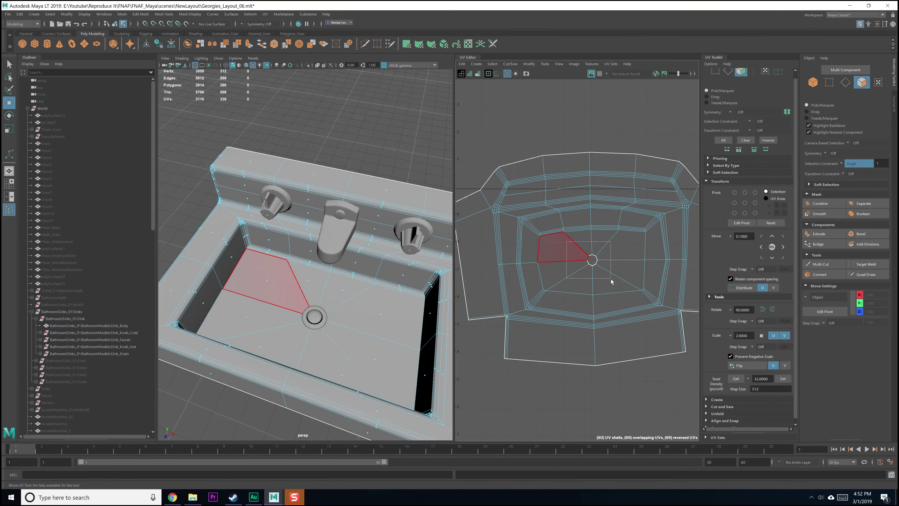
pyautogui.moveTo(611, 282); pyautogui.dragTo(610, 280)
pyautogui.scroll(5, 605, 276)
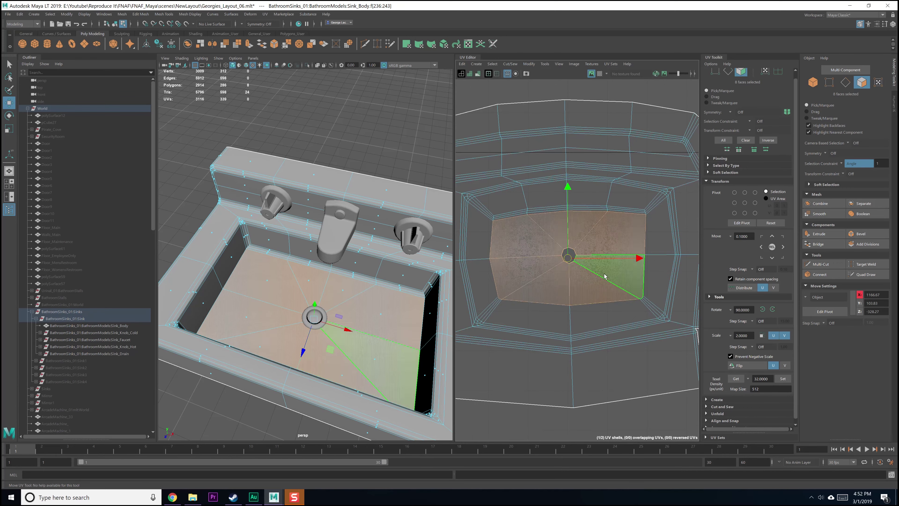
# - Extend the face selection from the basin floor to all four basin walls and their corner faces
pyautogui.moveTo(371, 301)
pyautogui.keyDown('alt'); pyautogui.mouseDown()
pyautogui.moveTo(332, 294)
pyautogui.moveTo(365, 285)
pyautogui.mouseUp(); pyautogui.keyUp('alt')
pyautogui.keyDown('alt'); pyautogui.moveTo(583, 270); pyautogui.dragTo(578, 277, button='middle'); pyautogui.keyUp('alt')
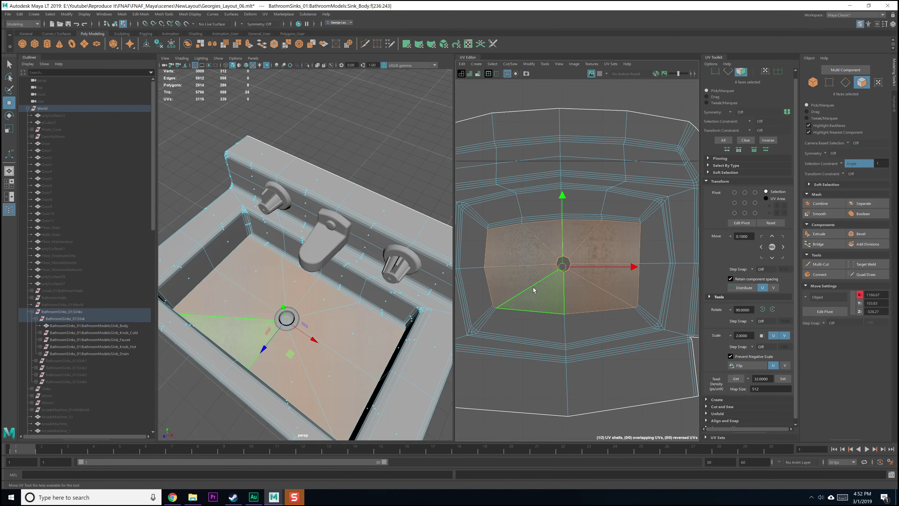
pyautogui.moveTo(508, 211); pyautogui.dragTo(618, 315)
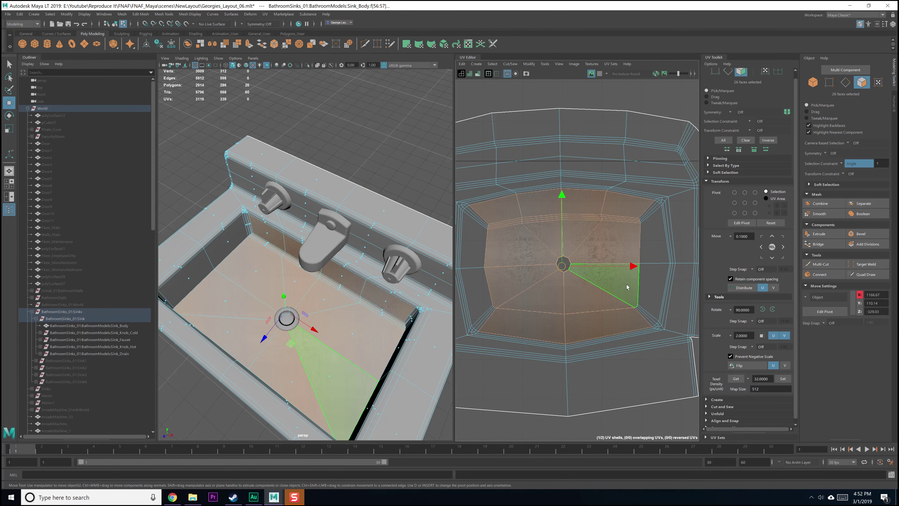
pyautogui.keyDown('alt'); pyautogui.moveTo(356, 278); pyautogui.dragTo(337, 290); pyautogui.keyUp('alt')
pyautogui.scroll(3, 323, 303)
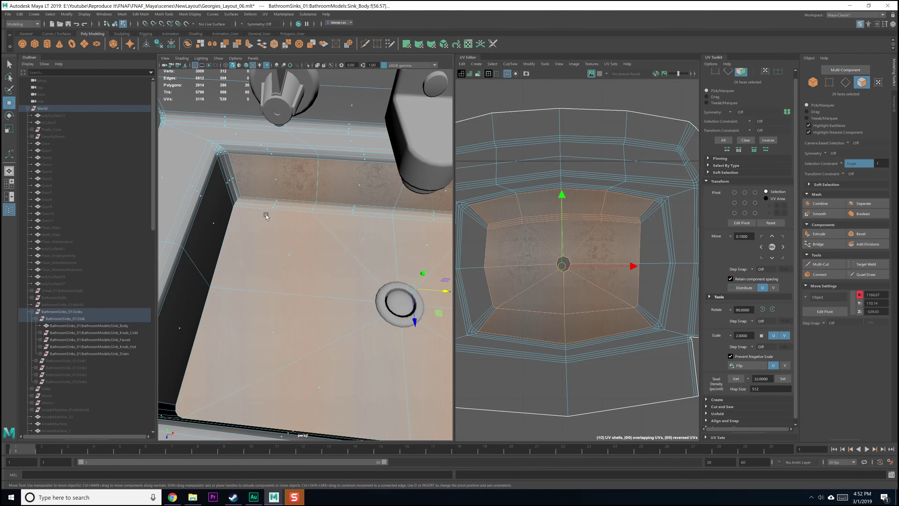
pyautogui.moveTo(258, 201)
pyautogui.keyDown('alt'); pyautogui.mouseDown()
pyautogui.moveTo(287, 197)
pyautogui.moveTo(240, 215)
pyautogui.moveTo(249, 237)
pyautogui.moveTo(323, 247)
pyautogui.moveTo(249, 196)
pyautogui.mouseUp(); pyautogui.keyUp('alt')
pyautogui.keyDown('alt'); pyautogui.moveTo(315, 206); pyautogui.dragTo(276, 181); pyautogui.keyUp('alt')
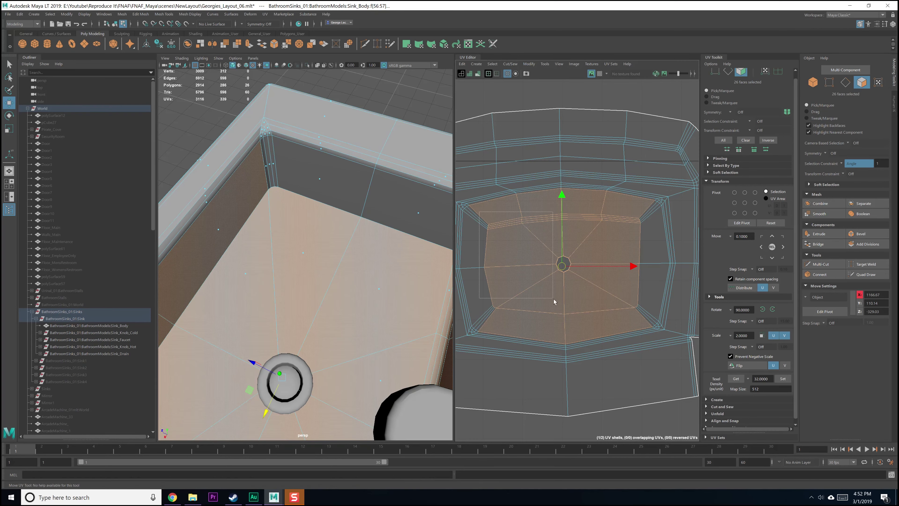
pyautogui.keyDown('shift'); pyautogui.doubleClick(645, 322); pyautogui.keyUp('shift')
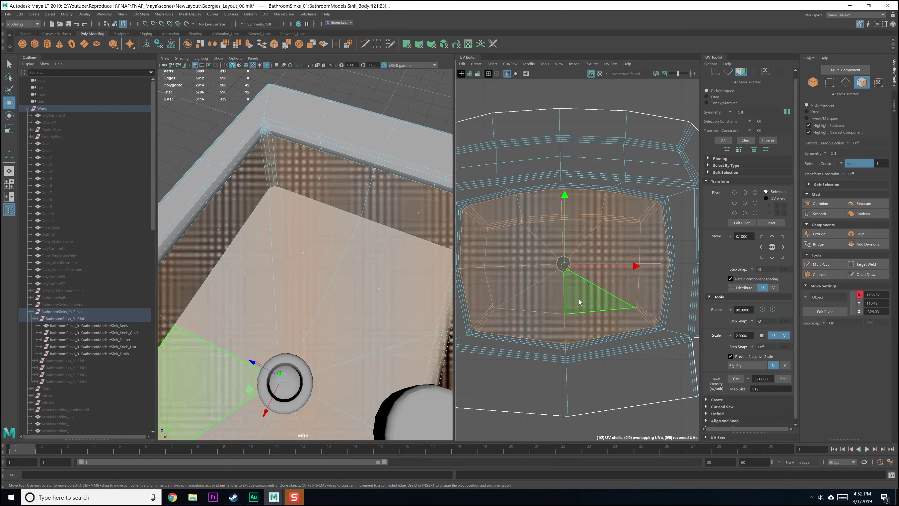
# - Grow the basin face selection outward until it includes the bevelled edge loops around the basin opening
pyautogui.keyDown('alt'); pyautogui.moveTo(584, 298); pyautogui.dragTo(605, 296, button='middle'); pyautogui.keyUp('alt')
pyautogui.keyDown('ctrl'); pyautogui.rightClick(544, 237); pyautogui.keyUp('ctrl')
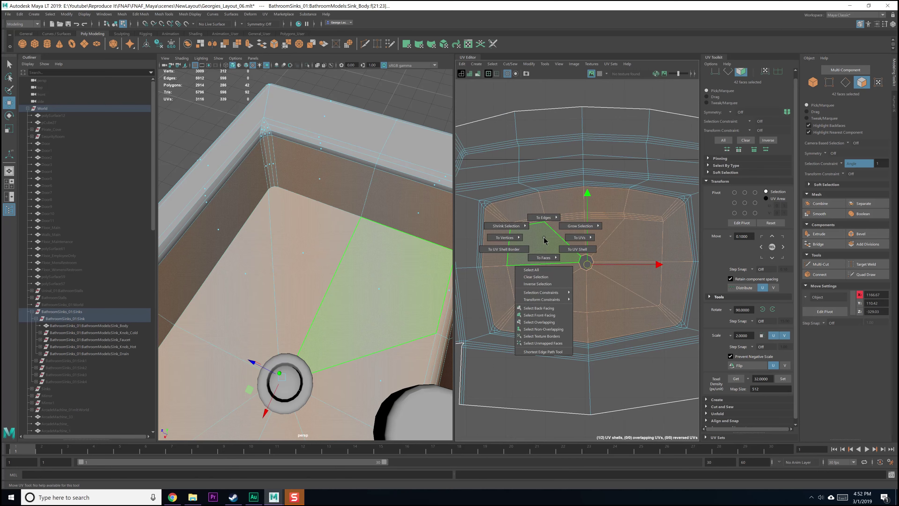
pyautogui.click(580, 225)
pyautogui.hotkey('shift', '.')
pyautogui.hotkey('shift', '.')
pyautogui.keyDown('alt'); pyautogui.moveTo(560, 251); pyautogui.dragTo(543, 243, button='middle'); pyautogui.keyUp('alt')
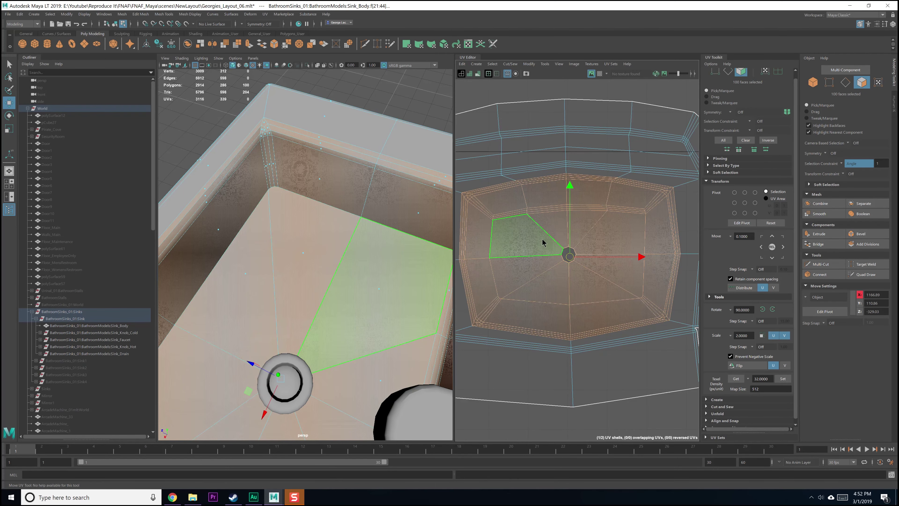
# - Create a separate UV shell from the selected basin faces and move it above the main body shell
pyautogui.keyDown('shift'); pyautogui.rightClick(542, 241); pyautogui.keyUp('shift')
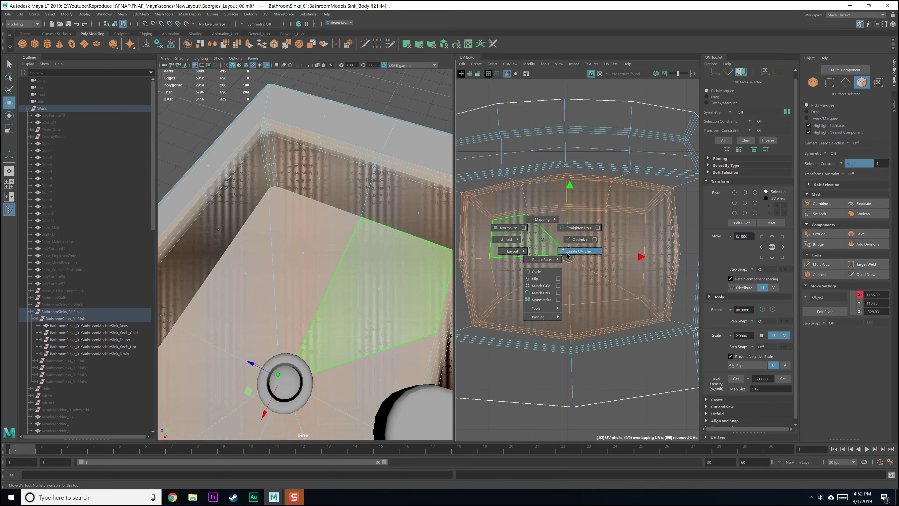
pyautogui.keyDown('shift'); pyautogui.moveTo(566, 252); pyautogui.dragTo(567, 253, button='right'); pyautogui.keyUp('shift')
pyautogui.scroll(-4, 567, 258)
pyautogui.moveTo(567, 258); pyautogui.dragTo(605, 156)
# - Unfold the new basin UV shell and clear the selection
pyautogui.keyDown('alt'); pyautogui.moveTo(604, 155); pyautogui.dragTo(546, 213, button='middle'); pyautogui.keyUp('alt')
pyautogui.keyDown('shift'); pyautogui.moveTo(546, 214); pyautogui.dragTo(487, 212, button='right'); pyautogui.keyUp('shift')
pyautogui.click(668, 204)
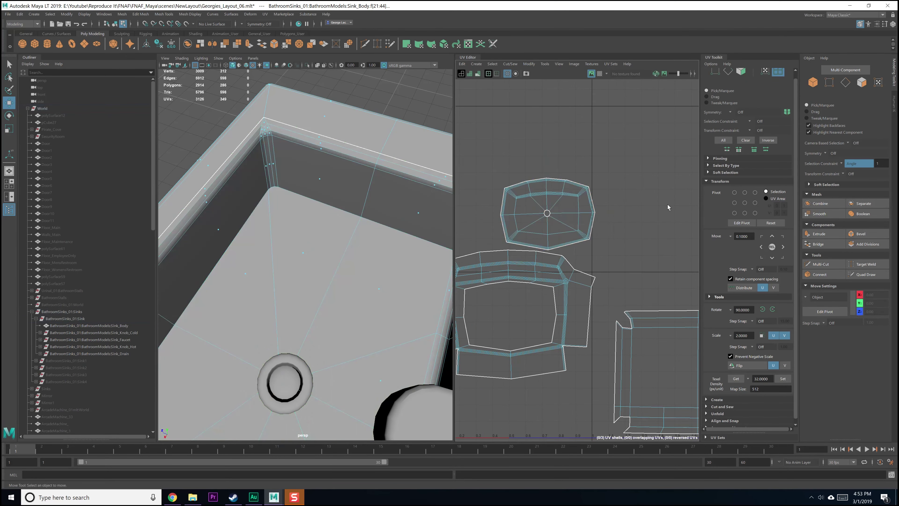
# - Cut UV seams along the two upper corner edges of the basin shell, from the floor out to the border
pyautogui.scroll(4, 584, 224)
pyautogui.keyDown('alt'); pyautogui.moveTo(559, 224); pyautogui.dragTo(560, 279, button='middle'); pyautogui.keyUp('alt')
pyautogui.scroll(5, 572, 263)
pyautogui.keyDown('alt'); pyautogui.moveTo(591, 174); pyautogui.dragTo(553, 268, button='middle'); pyautogui.keyUp('alt')
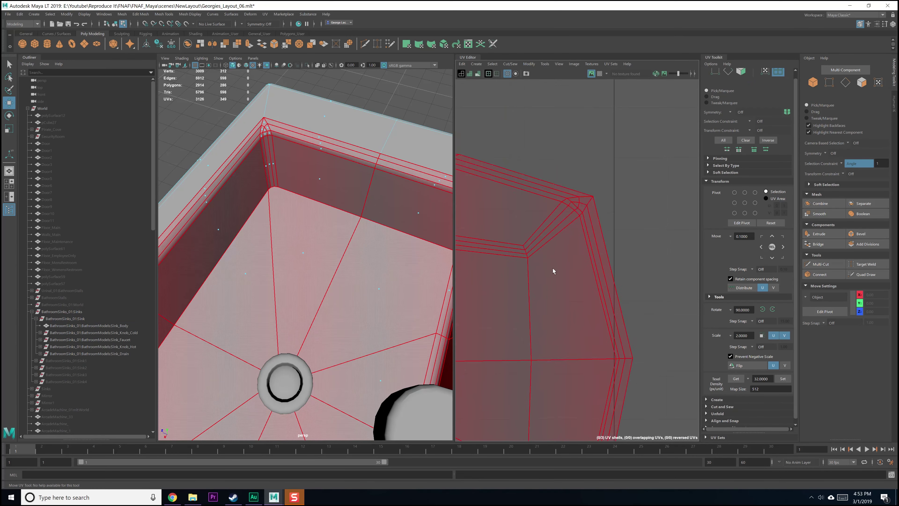
pyautogui.moveTo(554, 270); pyautogui.dragTo(556, 256, button='right')
pyautogui.scroll(2, 557, 234)
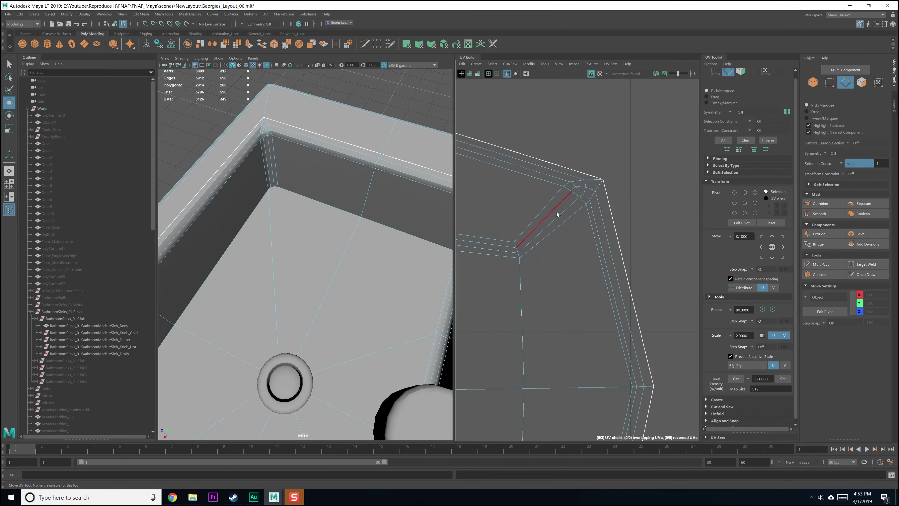
pyautogui.click(594, 183)
pyautogui.scroll(-5, 524, 289)
pyautogui.keyDown('alt'); pyautogui.moveTo(519, 293); pyautogui.dragTo(626, 272, button='middle'); pyautogui.keyUp('alt')
pyautogui.keyDown('alt'); pyautogui.moveTo(497, 293); pyautogui.dragTo(656, 283, button='middle'); pyautogui.keyUp('alt')
pyautogui.keyDown('shift'); pyautogui.doubleClick(528, 218); pyautogui.keyUp('shift')
pyautogui.keyDown('alt'); pyautogui.moveTo(590, 277); pyautogui.dragTo(566, 243, button='middle'); pyautogui.keyUp('alt')
pyautogui.keyDown('shift'); pyautogui.moveTo(566, 244); pyautogui.dragTo(558, 259, button='right'); pyautogui.keyUp('shift')
# - Cut UV seams along the two lower corner edges of the basin shell, from the floor out to the border
pyautogui.keyDown('alt'); pyautogui.moveTo(659, 340); pyautogui.dragTo(464, 205, button='middle'); pyautogui.keyUp('alt')
pyautogui.scroll(3, 571, 224)
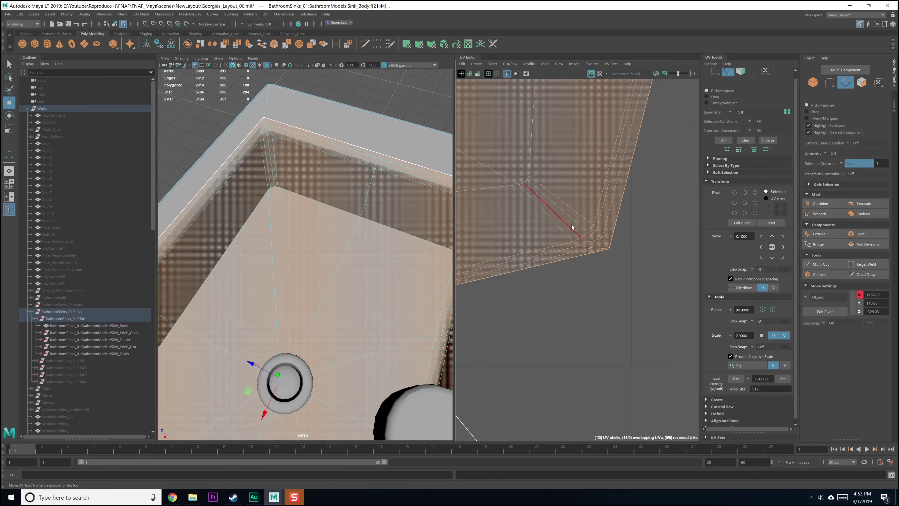
pyautogui.doubleClick(587, 247)
pyautogui.scroll(-4, 565, 268)
pyautogui.keyDown('alt'); pyautogui.moveTo(480, 201); pyautogui.dragTo(625, 208, button='middle'); pyautogui.keyUp('alt')
pyautogui.keyDown('ctrl'); pyautogui.click(624, 209); pyautogui.keyUp('ctrl')
pyautogui.keyDown('alt'); pyautogui.moveTo(541, 277); pyautogui.dragTo(593, 256, button='middle'); pyautogui.keyUp('alt')
pyautogui.keyDown('shift'); pyautogui.doubleClick(545, 232); pyautogui.keyUp('shift')
pyautogui.keyDown('ctrl'); pyautogui.click(577, 195); pyautogui.keyUp('ctrl')
pyautogui.keyDown('shift'); pyautogui.moveTo(587, 199); pyautogui.dragTo(489, 190, button='right'); pyautogui.keyUp('shift')
# - Select the basin shell and unfold it again with its four corner seams
pyautogui.click(572, 194)
pyautogui.scroll(-5, 585, 264)
pyautogui.keyDown('alt'); pyautogui.moveTo(618, 231); pyautogui.dragTo(579, 207, button='middle'); pyautogui.keyUp('alt')
pyautogui.moveTo(578, 207)
pyautogui.keyDown('shift'); pyautogui.mouseDown(button='right')
pyautogui.moveTo(580, 197)
pyautogui.moveTo(581, 222)
pyautogui.mouseUp(button='right'); pyautogui.keyUp('shift')
# - Rotate the basin shell slightly to level it and optimize its UVs
pyautogui.press('e')
pyautogui.scroll(2, 582, 184)
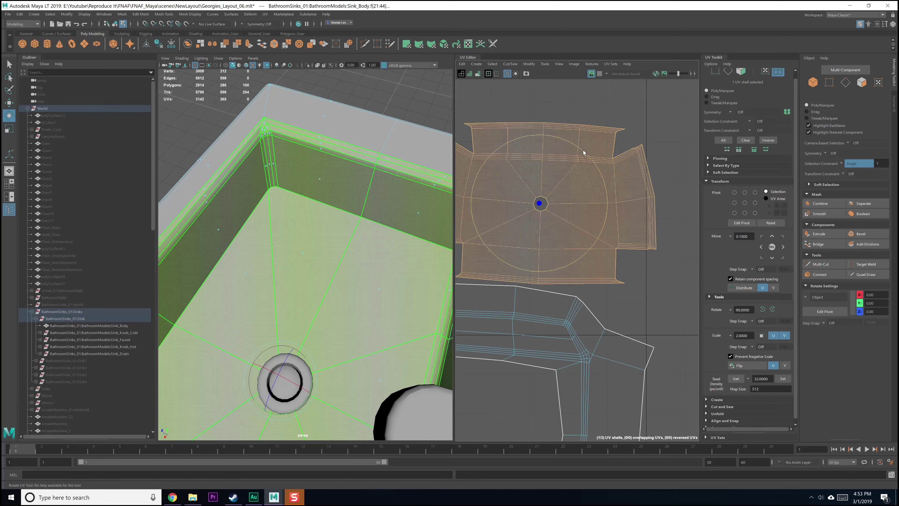
pyautogui.moveTo(581, 150); pyautogui.dragTo(580, 149)
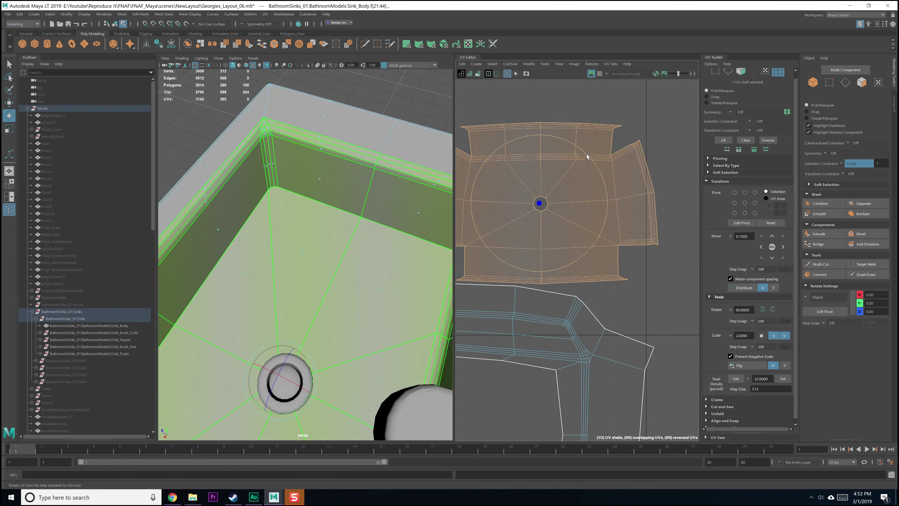
pyautogui.keyDown('shift'); pyautogui.rightClick(579, 201); pyautogui.keyUp('shift')
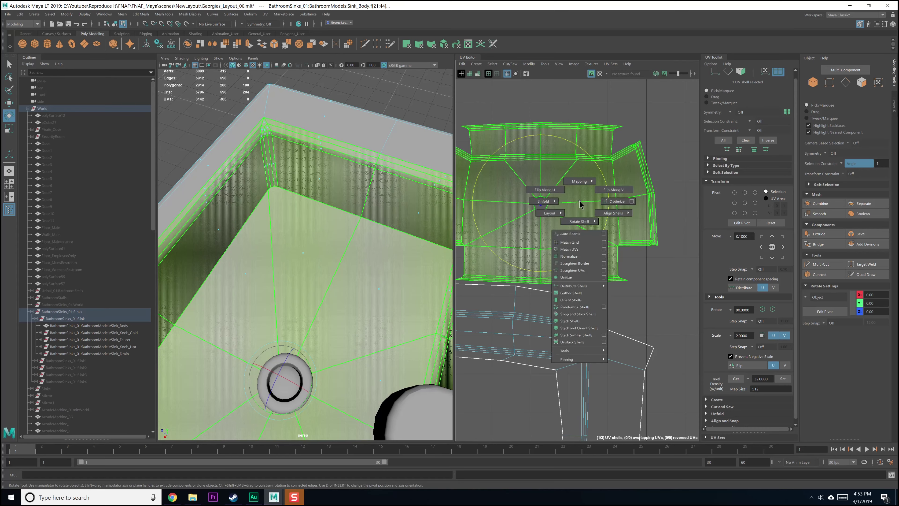
pyautogui.click(624, 202)
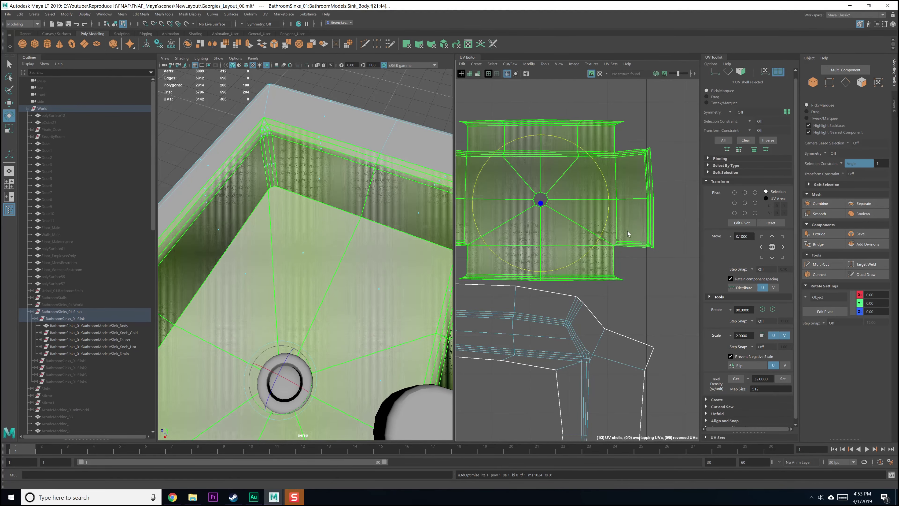
pyautogui.scroll(-3, 604, 274)
pyautogui.press('w')
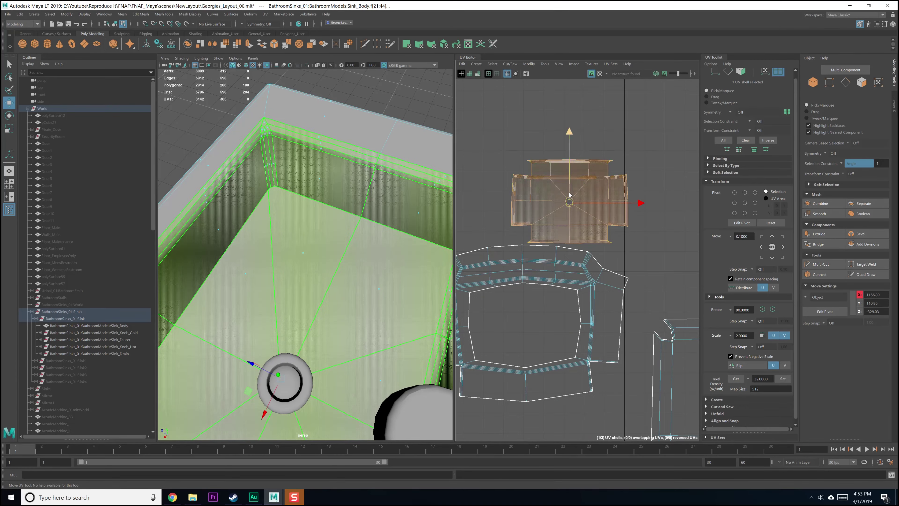
# - Examine the main body shell and the underside shell in the UV layout
pyautogui.scroll(-1, 556, 297)
pyautogui.keyDown('alt'); pyautogui.moveTo(555, 296); pyautogui.dragTo(563, 241, button='middle'); pyautogui.keyUp('alt')
pyautogui.click(592, 293)
pyautogui.keyDown('alt'); pyautogui.moveTo(594, 293); pyautogui.dragTo(577, 257, button='middle'); pyautogui.keyUp('alt')
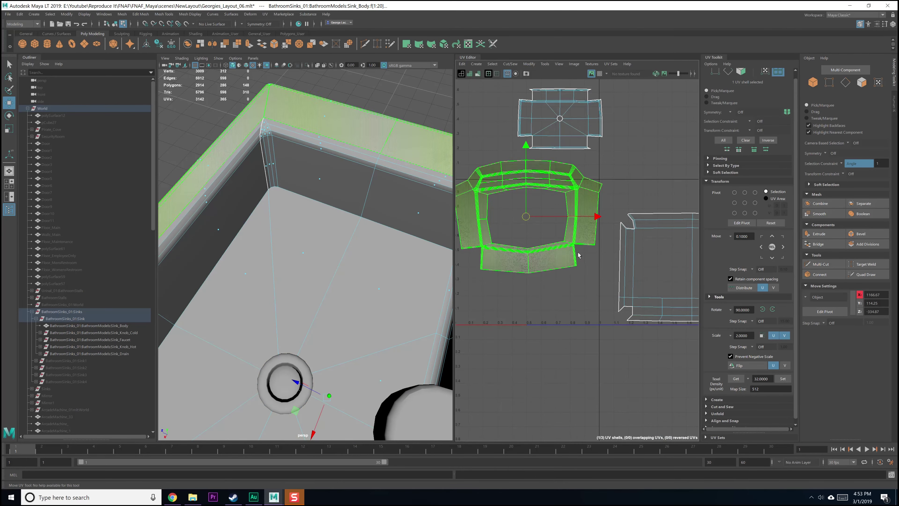
pyautogui.keyDown('alt'); pyautogui.moveTo(661, 282); pyautogui.dragTo(598, 267, button='middle'); pyautogui.keyUp('alt')
pyautogui.click(612, 288)
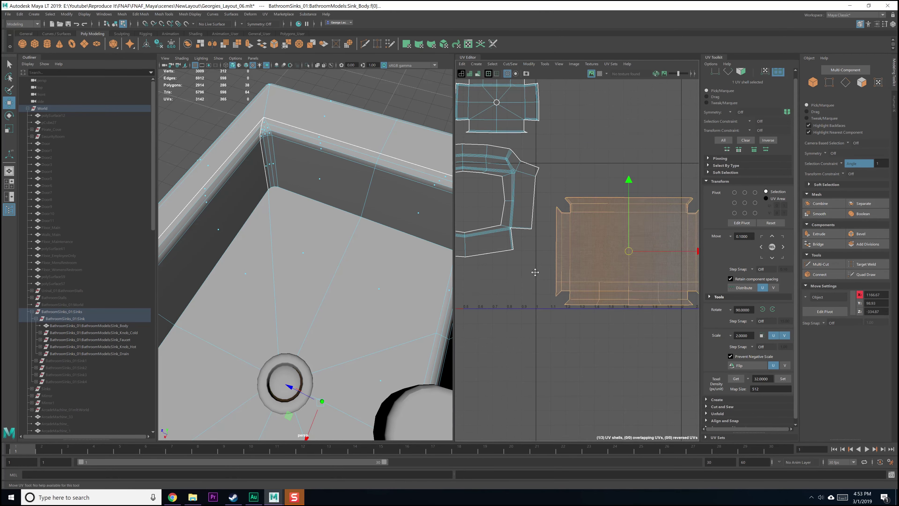
pyautogui.keyDown('alt'); pyautogui.moveTo(503, 252); pyautogui.dragTo(584, 274, button='middle'); pyautogui.keyUp('alt')
pyautogui.click(548, 269)
# - Examine the edges and bevels at the basin opening's corner in both the UV layout and the 3D model
pyautogui.scroll(4, 573, 303)
pyautogui.scroll(3, 573, 303)
pyautogui.keyDown('alt'); pyautogui.moveTo(617, 110); pyautogui.dragTo(592, 253, button='middle'); pyautogui.keyUp('alt')
pyautogui.moveTo(592, 253); pyautogui.dragTo(594, 230, button='right')
pyautogui.scroll(2, 592, 245)
pyautogui.scroll(4, 616, 239)
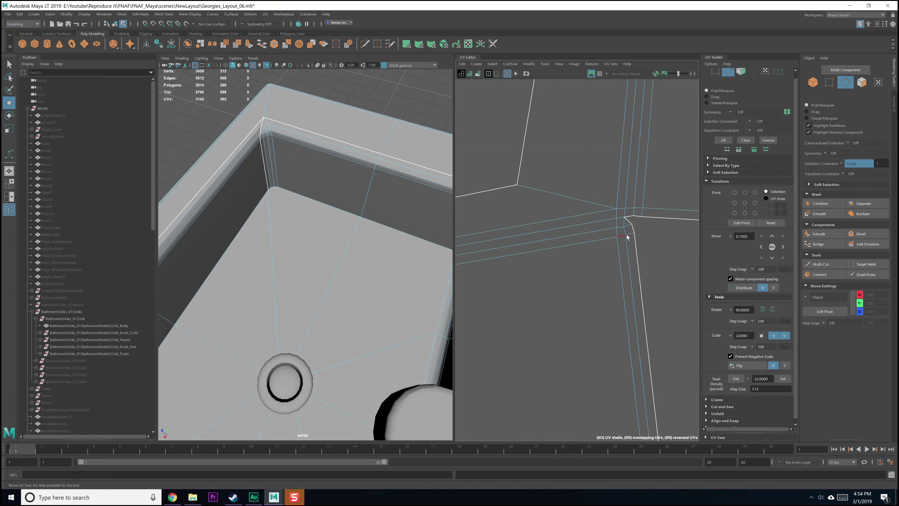
pyautogui.click(611, 210)
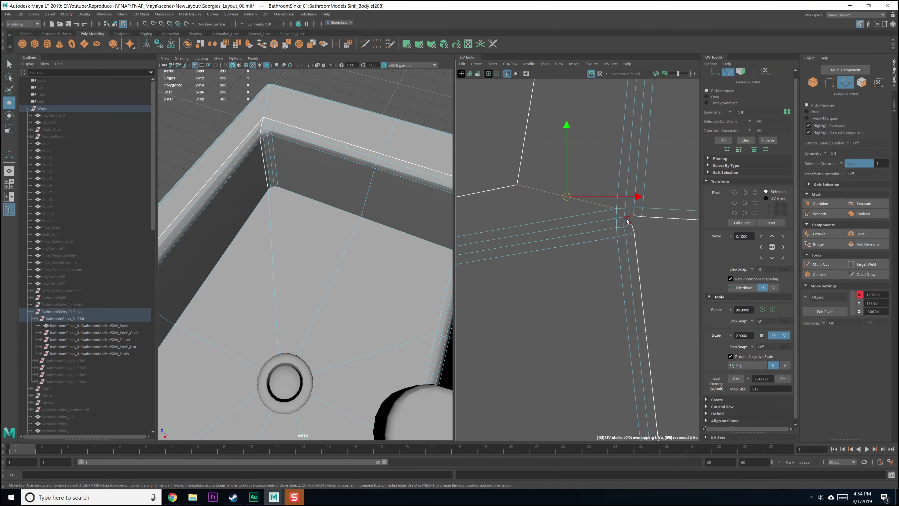
pyautogui.scroll(-8, 616, 322)
pyautogui.keyDown('alt'); pyautogui.moveTo(324, 341); pyautogui.dragTo(375, 355, button='middle'); pyautogui.keyUp('alt')
pyautogui.keyDown('alt'); pyautogui.moveTo(356, 282); pyautogui.dragTo(349, 307, button='middle'); pyautogui.keyUp('alt')
pyautogui.scroll(5, 343, 328)
pyautogui.scroll(3, 349, 305)
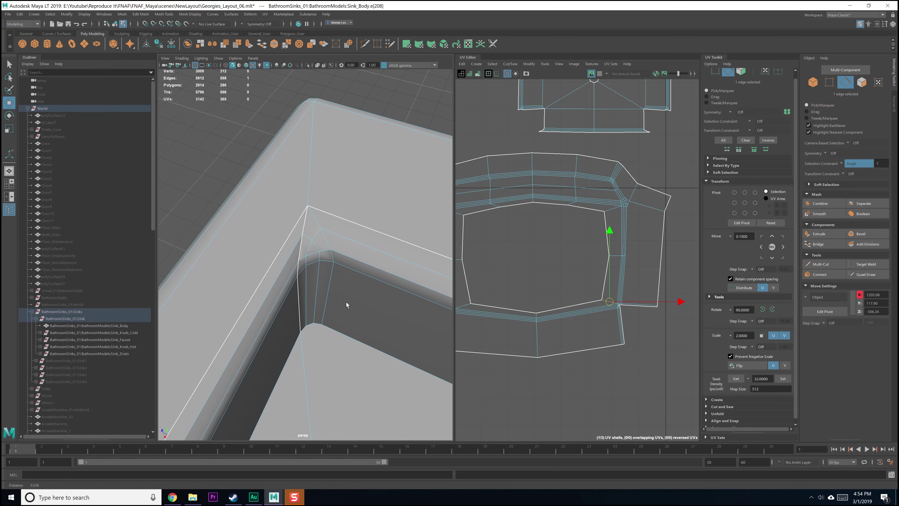
pyautogui.keyDown('shift'); pyautogui.rightClick(348, 250); pyautogui.keyUp('shift')
pyautogui.click(315, 252)
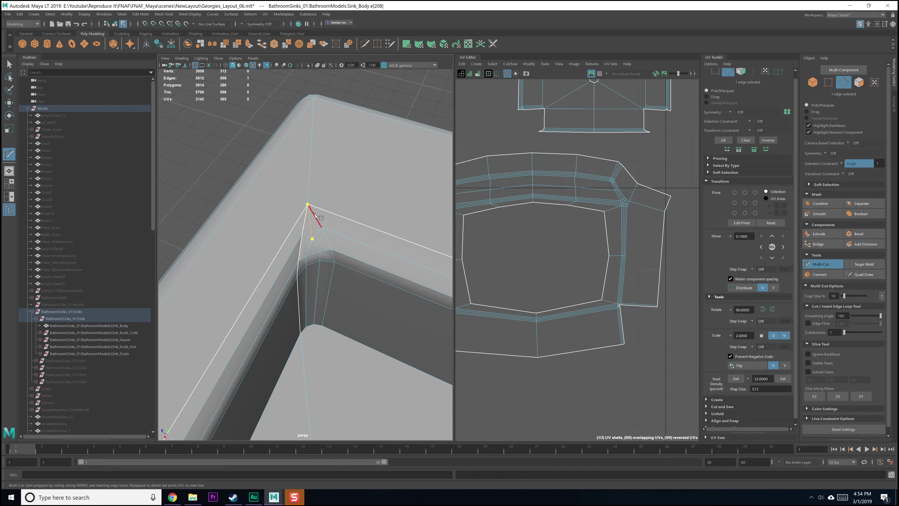
pyautogui.scroll(6, 631, 340)
pyautogui.keyDown('alt'); pyautogui.moveTo(545, 299); pyautogui.dragTo(662, 294, button='middle'); pyautogui.keyUp('alt')
pyautogui.keyDown('alt'); pyautogui.moveTo(471, 297); pyautogui.dragTo(696, 327, button='middle'); pyautogui.keyUp('alt')
pyautogui.keyDown('alt'); pyautogui.moveTo(520, 330); pyautogui.dragTo(587, 332, button='middle'); pyautogui.keyUp('alt')
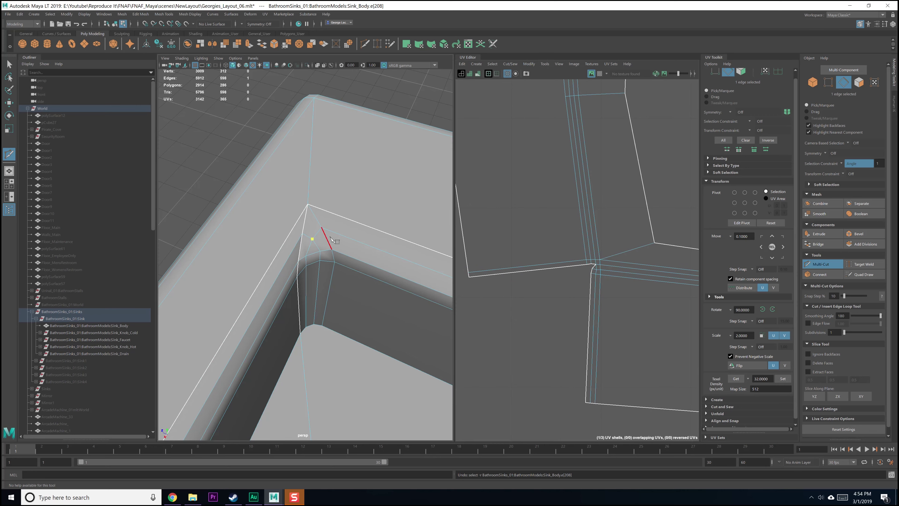
pyautogui.scroll(-5, 624, 293)
pyautogui.scroll(5, 508, 304)
pyautogui.scroll(1, 543, 262)
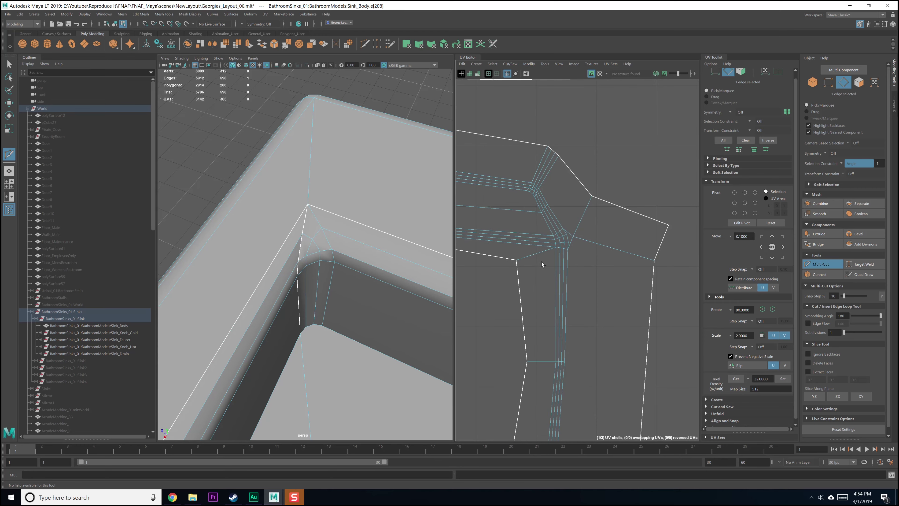
# - Switch to face selection, turn the Angle selection constraint off and leave the Multi-Cut tool
pyautogui.moveTo(547, 255); pyautogui.dragTo(539, 274, button='right')
pyautogui.scroll(-5, 549, 299)
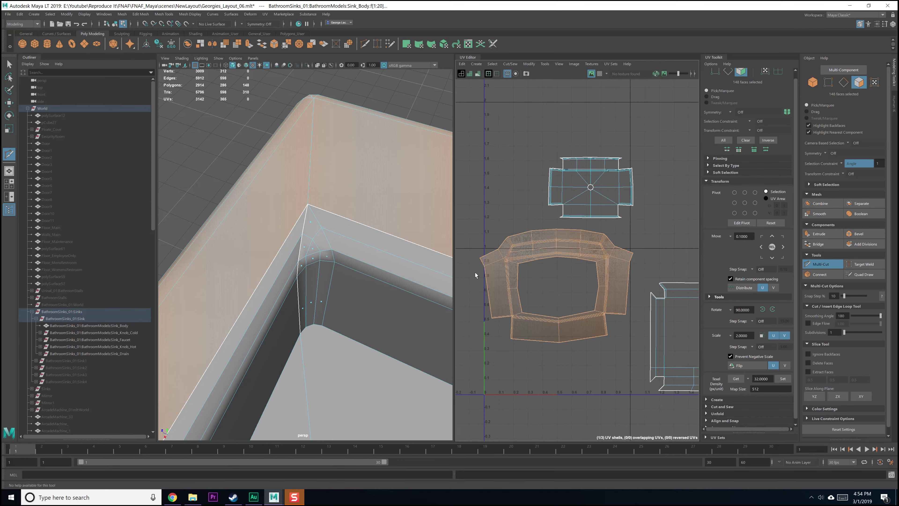
pyautogui.moveTo(539, 268); pyautogui.dragTo(538, 279, button='right')
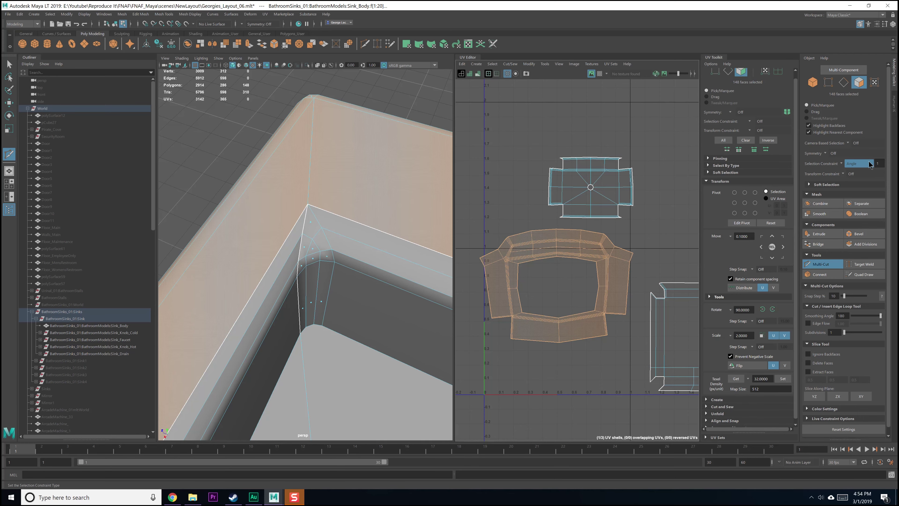
pyautogui.click(844, 162)
pyautogui.click(846, 167)
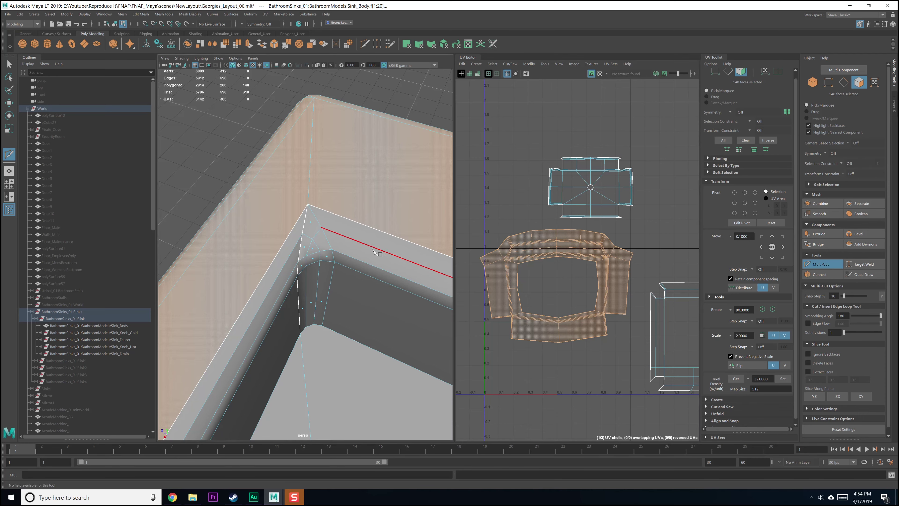
pyautogui.press('q')
pyautogui.moveTo(546, 275); pyautogui.dragTo(551, 290, button='right')
pyautogui.moveTo(474, 279); pyautogui.dragTo(635, 293)
pyautogui.keyDown('alt'); pyautogui.moveTo(596, 294); pyautogui.dragTo(608, 261, button='middle'); pyautogui.keyUp('alt')
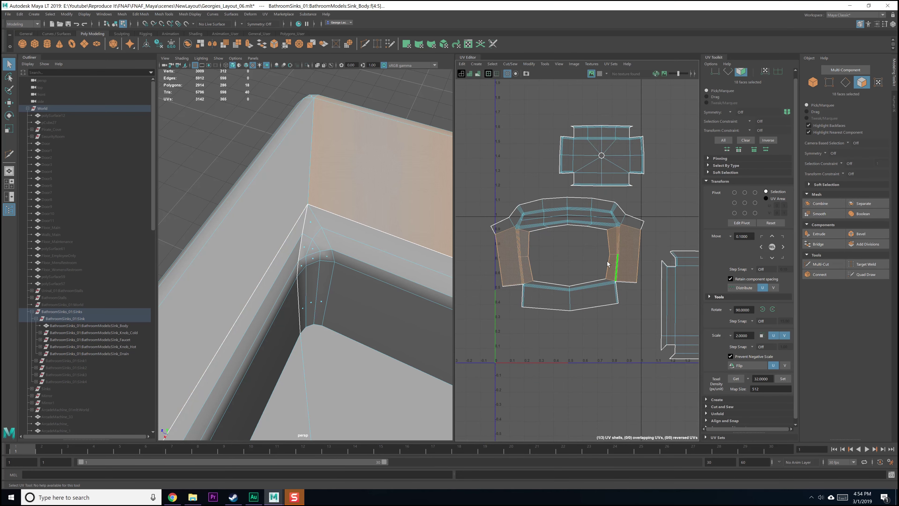
pyautogui.keyDown('alt'); pyautogui.moveTo(606, 261); pyautogui.dragTo(604, 326, button='right'); pyautogui.keyUp('alt')
pyautogui.keyDown('alt'); pyautogui.moveTo(541, 286); pyautogui.dragTo(547, 257, button='middle'); pyautogui.keyUp('alt')
pyautogui.moveTo(531, 236); pyautogui.dragTo(578, 345)
pyautogui.keyDown('alt'); pyautogui.moveTo(563, 299); pyautogui.dragTo(578, 282, button='middle'); pyautogui.keyUp('alt')
pyautogui.scroll(4, 603, 304)
pyautogui.scroll(-4, 595, 298)
# - Select the front panel faces of the main body shell in the UV layout and add the small bevel faces at its corner
pyautogui.moveTo(482, 282); pyautogui.dragTo(685, 332)
pyautogui.keyDown('alt'); pyautogui.moveTo(650, 292); pyautogui.dragTo(588, 313, button='middle'); pyautogui.keyUp('alt')
pyautogui.scroll(6, 590, 313)
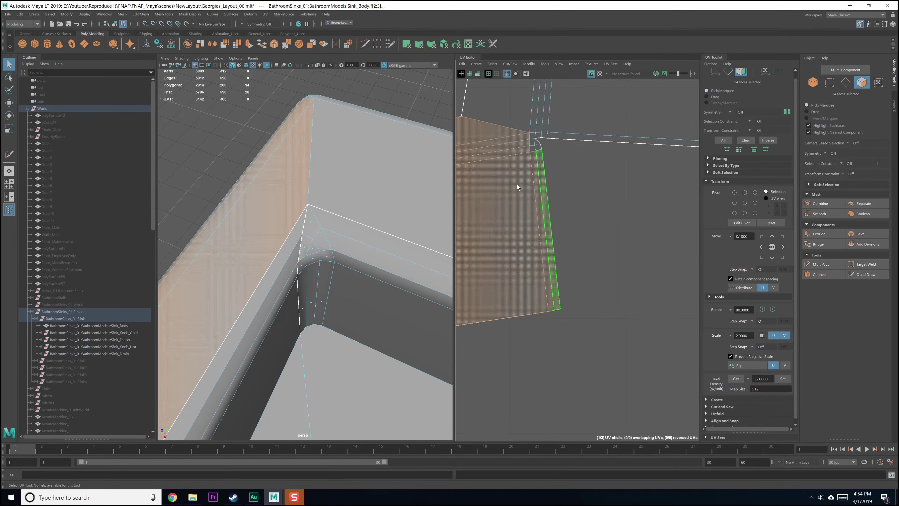
pyautogui.keyDown('alt'); pyautogui.moveTo(525, 197); pyautogui.dragTo(549, 276, button='middle'); pyautogui.keyUp('alt')
pyautogui.scroll(1, 549, 275)
pyautogui.keyDown('shift'); pyautogui.click(562, 213); pyautogui.keyUp('shift')
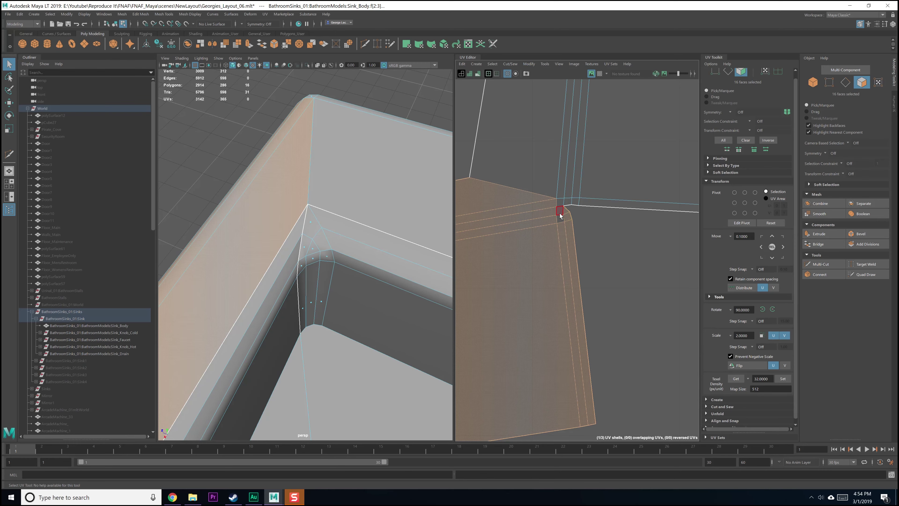
pyautogui.keyDown('shift'); pyautogui.click(559, 205); pyautogui.keyUp('shift')
pyautogui.keyDown('alt'); pyautogui.moveTo(559, 205); pyautogui.dragTo(580, 258, button='middle'); pyautogui.keyUp('alt')
pyautogui.scroll(-1, 580, 259)
pyautogui.scroll(4, 581, 259)
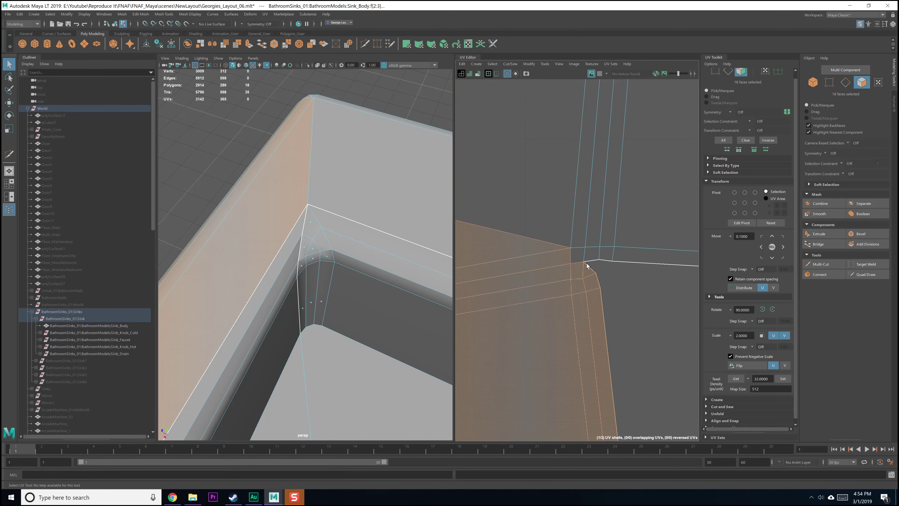
# - Pick the bevel edges at one front corner of the rim and add a Multi-Cut edge joining the corner vertices across it
pyautogui.keyDown('alt'); pyautogui.moveTo(371, 297); pyautogui.dragTo(401, 283); pyautogui.keyUp('alt')
pyautogui.rightClick(559, 271)
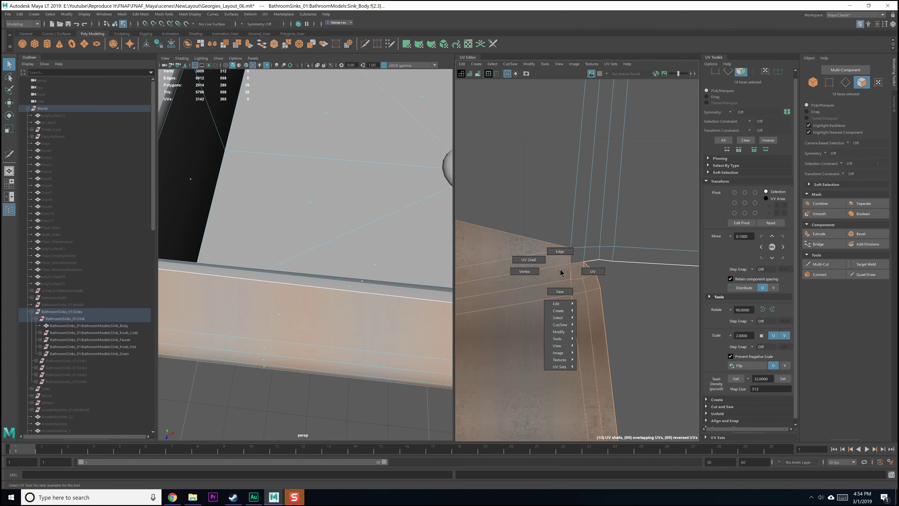
pyautogui.moveTo(560, 273); pyautogui.dragTo(561, 257, button='right')
pyautogui.click(571, 259)
pyautogui.keyDown('alt'); pyautogui.moveTo(390, 299); pyautogui.dragTo(297, 274, button='middle'); pyautogui.keyUp('alt')
pyautogui.keyDown('alt'); pyautogui.moveTo(401, 275); pyautogui.dragTo(314, 283, button='middle'); pyautogui.keyUp('alt')
pyautogui.moveTo(313, 280)
pyautogui.keyDown('alt'); pyautogui.mouseDown()
pyautogui.moveTo(340, 278)
pyautogui.moveTo(323, 284)
pyautogui.mouseUp(); pyautogui.keyUp('alt')
pyautogui.scroll(-6, 322, 281)
pyautogui.scroll(4, 320, 276)
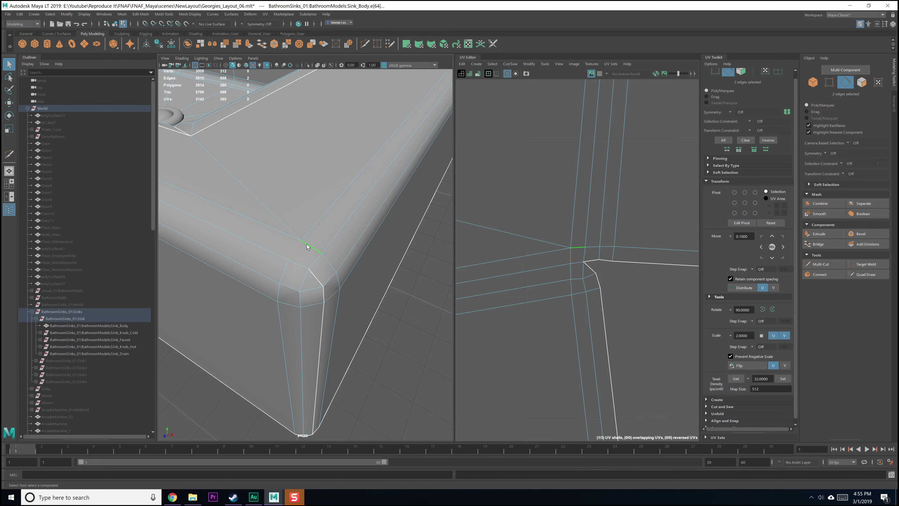
pyautogui.moveTo(314, 265); pyautogui.dragTo(282, 262, button='right')
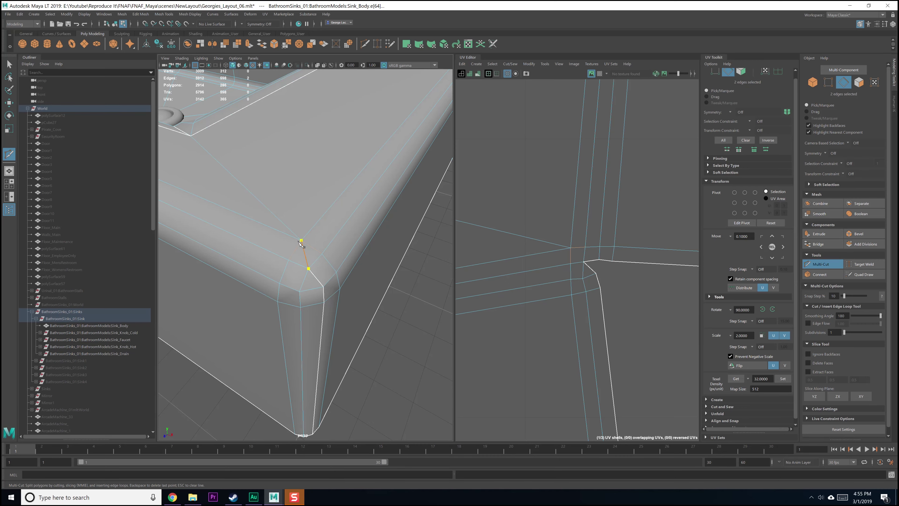
pyautogui.rightClick(310, 269)
# - Add the matching Multi-Cut edge between the vertices at the opposite front corner of the rim
pyautogui.scroll(-8, 308, 270)
pyautogui.keyDown('alt'); pyautogui.moveTo(226, 284); pyautogui.dragTo(306, 286); pyautogui.keyUp('alt')
pyautogui.keyDown('alt'); pyautogui.moveTo(306, 287); pyautogui.dragTo(379, 233, button='middle'); pyautogui.keyUp('alt')
pyautogui.scroll(9, 363, 319)
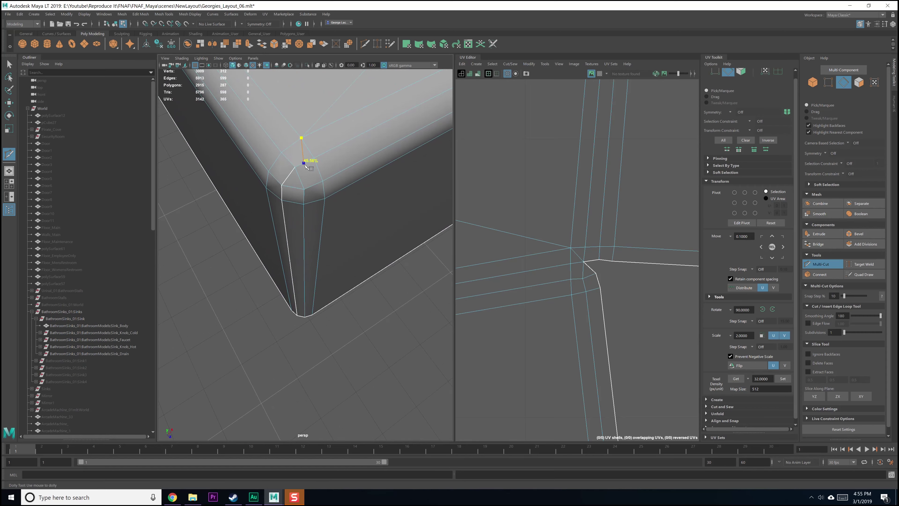
pyautogui.rightClick(259, 191)
# - Select the edges separating the front panel from the side arms at both front corners and cut the UVs along them
pyautogui.scroll(-8, 301, 201)
pyautogui.keyDown('alt'); pyautogui.moveTo(345, 208); pyautogui.dragTo(324, 222); pyautogui.keyUp('alt')
pyautogui.keyDown('alt'); pyautogui.moveTo(324, 221); pyautogui.dragTo(333, 249, button='middle'); pyautogui.keyUp('alt')
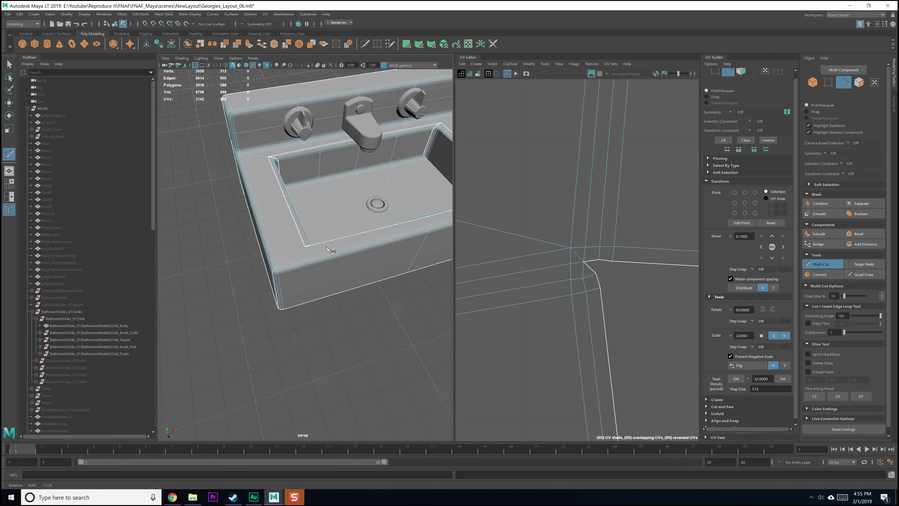
pyautogui.press('q')
pyautogui.click(587, 295)
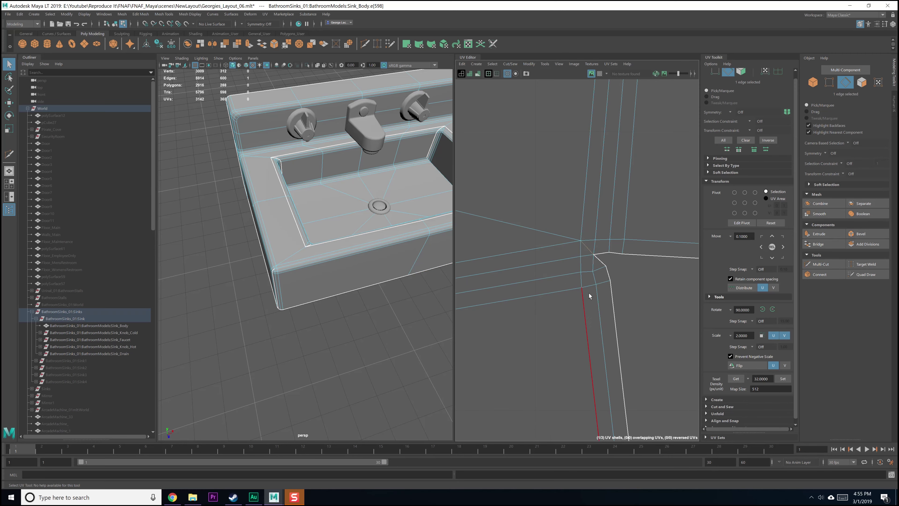
pyautogui.keyDown('shift'); pyautogui.click(587, 296); pyautogui.keyUp('shift')
pyautogui.keyDown('alt'); pyautogui.moveTo(511, 304); pyautogui.dragTo(574, 298, button='middle'); pyautogui.keyUp('alt')
pyautogui.scroll(-2, 586, 297)
pyautogui.keyDown('alt'); pyautogui.moveTo(464, 312); pyautogui.dragTo(660, 309, button='middle'); pyautogui.keyUp('alt')
pyautogui.keyDown('alt'); pyautogui.moveTo(457, 286); pyautogui.dragTo(583, 287, button='middle'); pyautogui.keyUp('alt')
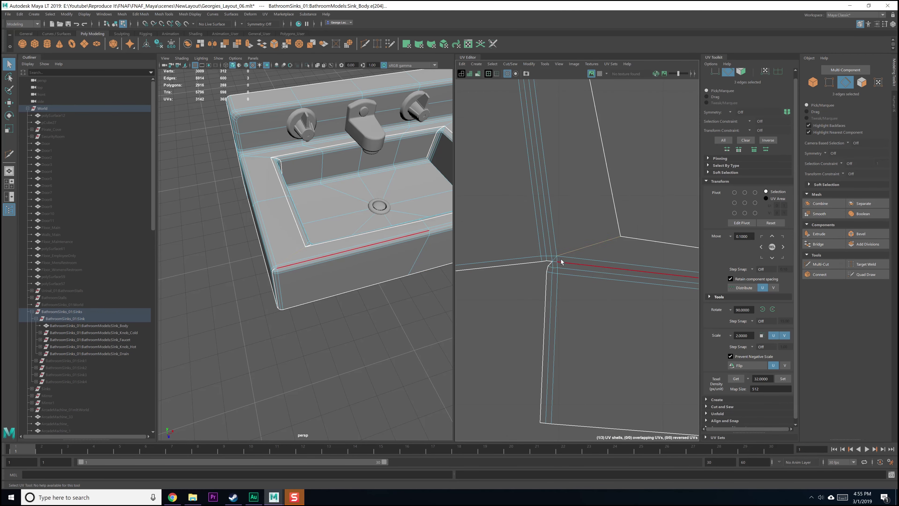
pyautogui.keyDown('shift'); pyautogui.click(578, 260); pyautogui.keyUp('shift')
pyautogui.keyDown('shift'); pyautogui.rightClick(578, 259); pyautogui.keyUp('shift')
pyautogui.keyDown('shift'); pyautogui.moveTo(569, 277); pyautogui.dragTo(553, 271, button='right'); pyautogui.keyUp('shift')
# - Select the detached front panel's UV shell and move it down clear of the main body shell
pyautogui.scroll(-2, 592, 288)
pyautogui.moveTo(601, 293); pyautogui.dragTo(520, 301, button='right')
pyautogui.click(593, 294)
pyautogui.keyDown('shift'); pyautogui.rightClick(604, 301); pyautogui.keyUp('shift')
pyautogui.scroll(-5, 584, 306)
pyautogui.keyDown('alt'); pyautogui.moveTo(664, 303); pyautogui.dragTo(549, 300, button='middle'); pyautogui.keyUp('alt')
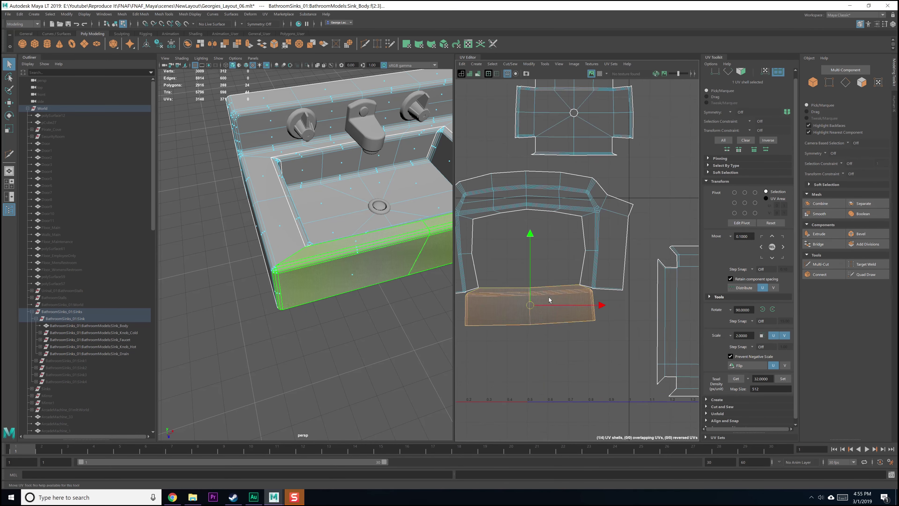
pyautogui.press('w')
pyautogui.moveTo(530, 305); pyautogui.dragTo(534, 350)
# - Optimize and orient the front panel shell, and place it just above the large underside shell
pyautogui.keyDown('shift'); pyautogui.rightClick(572, 324); pyautogui.keyUp('shift')
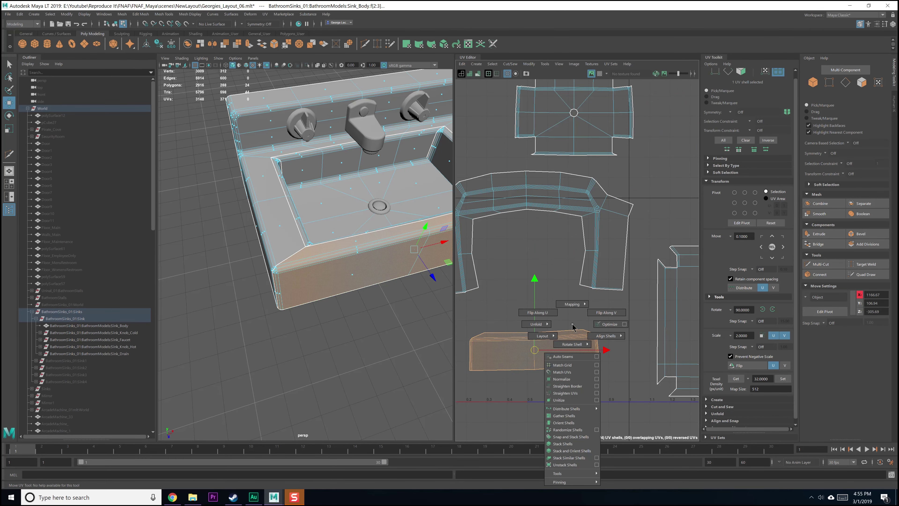
pyautogui.click(598, 325)
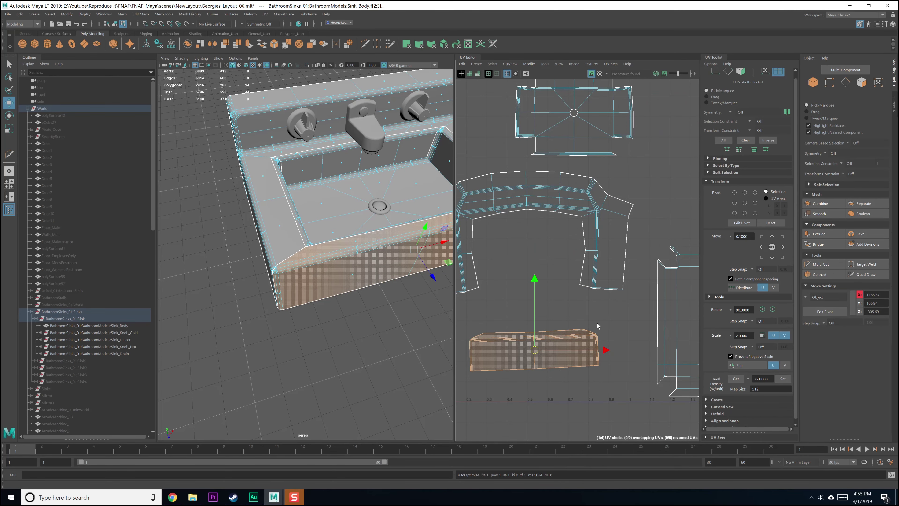
pyautogui.keyDown('shift'); pyautogui.moveTo(557, 295); pyautogui.dragTo(552, 393, button='right'); pyautogui.keyUp('shift')
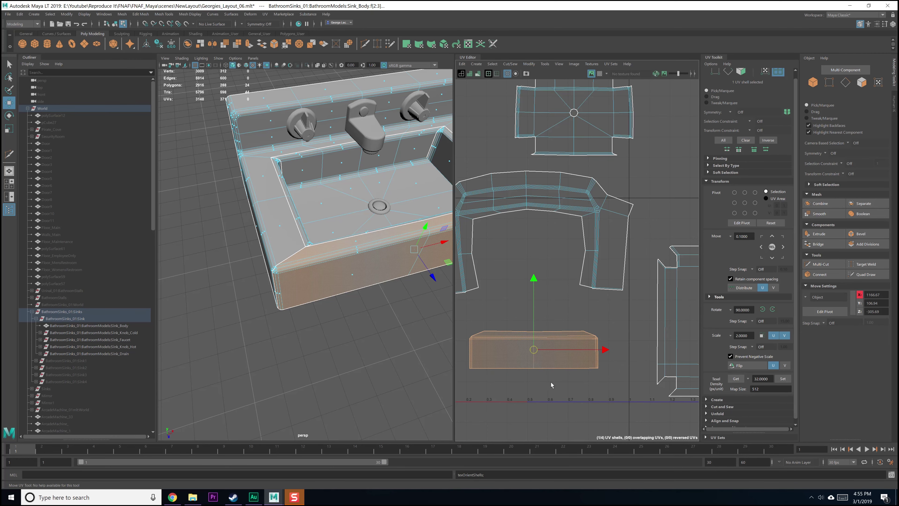
pyautogui.moveTo(536, 350); pyautogui.dragTo(668, 175)
pyautogui.keyDown('alt'); pyautogui.moveTo(655, 178); pyautogui.dragTo(539, 180, button='middle'); pyautogui.keyUp('alt')
pyautogui.moveTo(554, 180); pyautogui.dragTo(652, 220)
# - Select the main body shell and examine its bevel edges around the back corner in the UV layout
pyautogui.keyDown('alt'); pyautogui.moveTo(507, 213); pyautogui.dragTo(670, 237, button='middle'); pyautogui.keyUp('alt')
pyautogui.click(614, 232)
pyautogui.keyDown('alt'); pyautogui.moveTo(614, 232); pyautogui.dragTo(558, 281, button='middle'); pyautogui.keyUp('alt')
pyautogui.scroll(8, 561, 281)
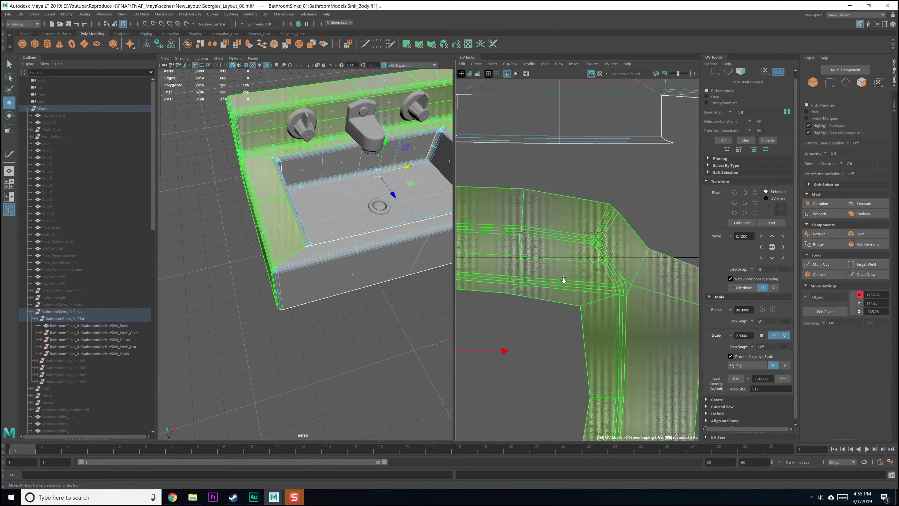
pyautogui.keyDown('alt'); pyautogui.moveTo(655, 303); pyautogui.dragTo(583, 280, button='middle'); pyautogui.keyUp('alt')
pyautogui.keyDown('alt'); pyautogui.moveTo(584, 280); pyautogui.dragTo(624, 293, button='right'); pyautogui.keyUp('alt')
pyautogui.keyDown('alt'); pyautogui.moveTo(624, 293); pyautogui.dragTo(604, 279, button='middle'); pyautogui.keyUp('alt')
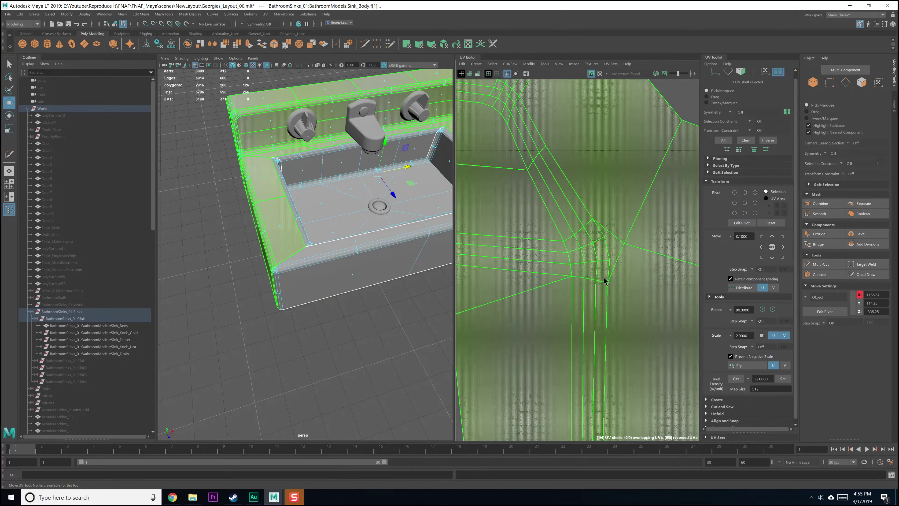
# - Switch to face selection and select the backsplash faces between the two side arms of the main body shell
pyautogui.moveTo(604, 277); pyautogui.dragTo(600, 271, button='right')
pyautogui.click(603, 297)
pyautogui.scroll(-3, 594, 301)
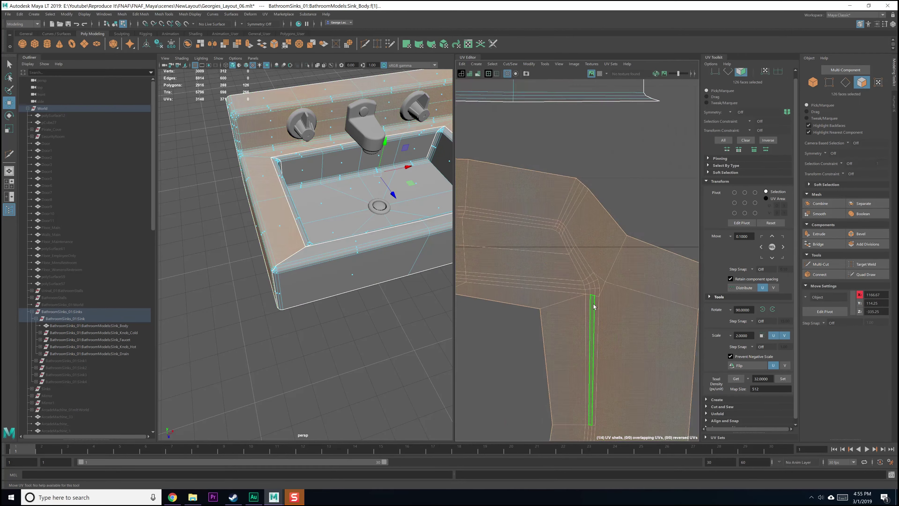
pyautogui.scroll(-5, 592, 305)
pyautogui.moveTo(471, 255); pyautogui.dragTo(567, 304)
pyautogui.scroll(5, 606, 284)
pyautogui.keyDown('alt'); pyautogui.moveTo(586, 343); pyautogui.dragTo(611, 115, button='middle'); pyautogui.keyUp('alt')
pyautogui.scroll(-5, 612, 203)
pyautogui.keyDown('alt'); pyautogui.moveTo(612, 213); pyautogui.dragTo(626, 234, button='middle'); pyautogui.keyUp('alt')
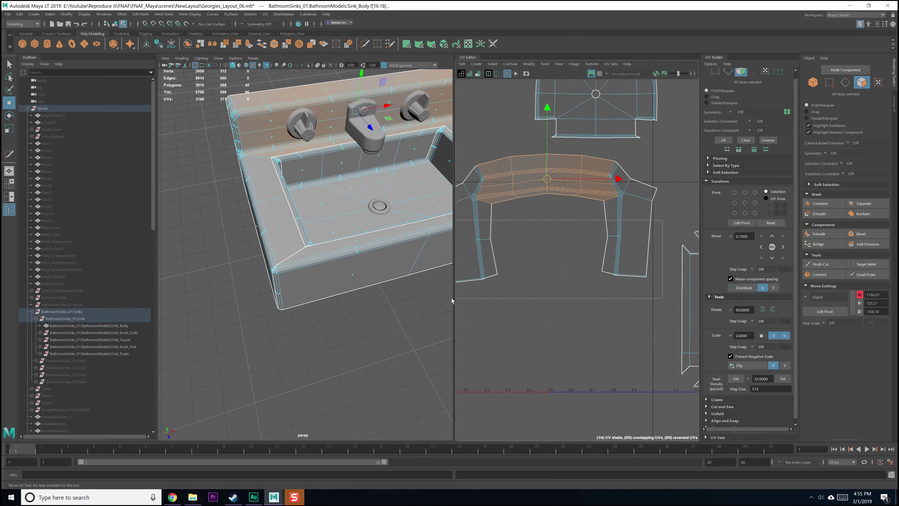
pyautogui.moveTo(454, 298); pyautogui.dragTo(455, 297)
# - Add Multi-Cut edges through three points at the bevelled corner where the backsplash meets one side of the rim
pyautogui.keyDown('alt'); pyautogui.moveTo(563, 228); pyautogui.dragTo(611, 249, button='middle'); pyautogui.keyUp('alt')
pyautogui.keyDown('alt'); pyautogui.moveTo(276, 215); pyautogui.dragTo(329, 214); pyautogui.keyUp('alt')
pyautogui.keyDown('alt'); pyautogui.moveTo(309, 256); pyautogui.dragTo(353, 237, button='middle'); pyautogui.keyUp('alt')
pyautogui.scroll(7, 301, 247)
pyautogui.press('q')
pyautogui.keyDown('alt'); pyautogui.moveTo(203, 187); pyautogui.dragTo(270, 225, button='middle'); pyautogui.keyUp('alt')
pyautogui.keyDown('shift'); pyautogui.moveTo(267, 237); pyautogui.dragTo(235, 241, button='right'); pyautogui.keyUp('shift')
pyautogui.click(258, 208)
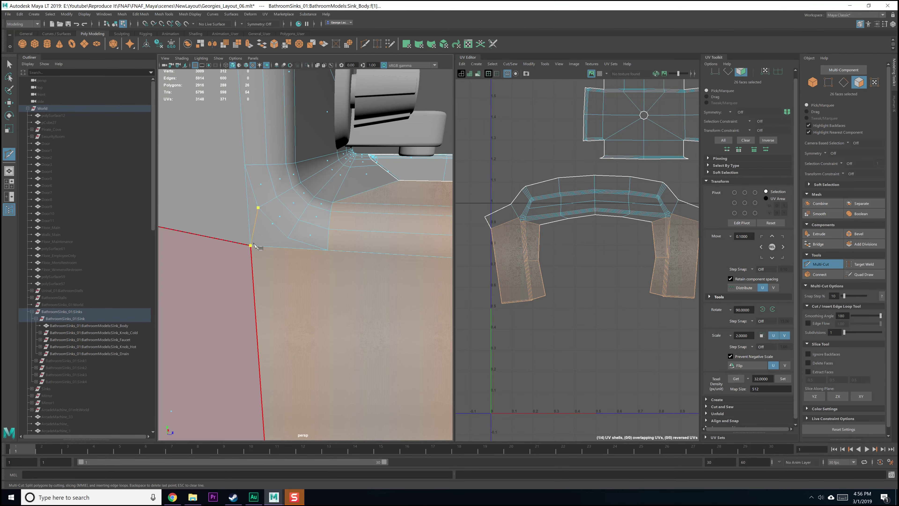
pyautogui.click(287, 236)
pyautogui.rightClick(337, 271)
# - Add the matching Multi-Cut edges at the backsplash corner on the opposite side and save the scene
pyautogui.scroll(-5, 345, 276)
pyautogui.keyDown('alt'); pyautogui.moveTo(363, 283); pyautogui.dragTo(265, 285); pyautogui.keyUp('alt')
pyautogui.scroll(-4, 373, 297)
pyautogui.keyDown('alt'); pyautogui.moveTo(373, 297); pyautogui.dragTo(305, 228); pyautogui.keyUp('alt')
pyautogui.scroll(-2, 311, 239)
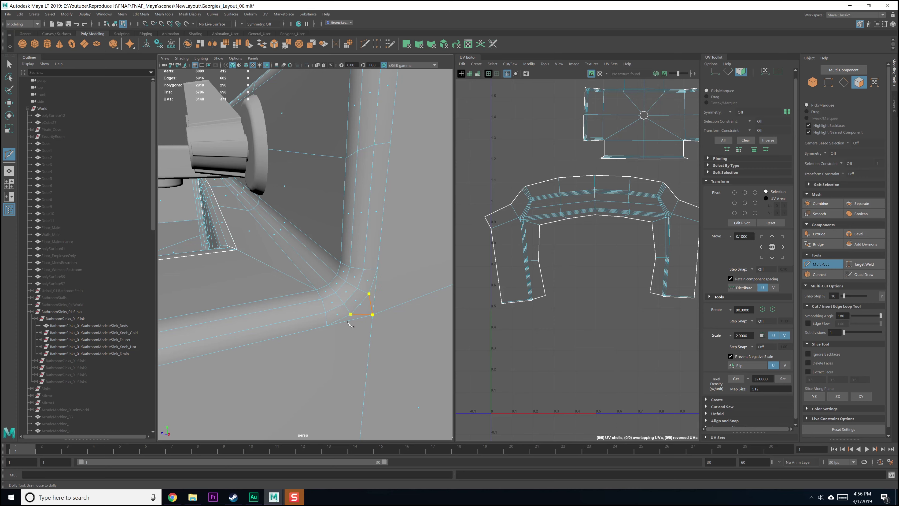
pyautogui.hotkey('ctrl', 's')
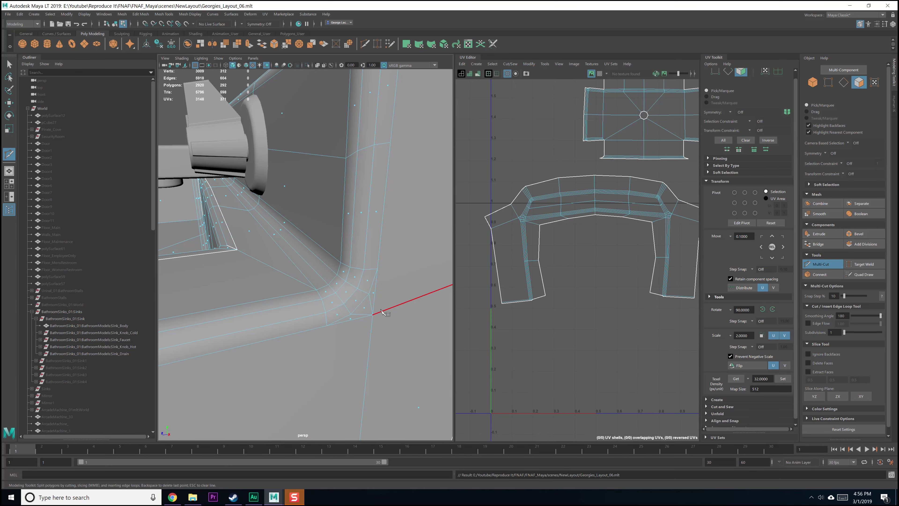
# - Leave the Multi-Cut tool, switch to face selection and set the selection constraint to Angle
pyautogui.press('q')
pyautogui.scroll(-5, 383, 276)
pyautogui.keyDown('alt'); pyautogui.moveTo(380, 274); pyautogui.dragTo(350, 272); pyautogui.keyUp('alt')
pyautogui.scroll(-3, 372, 275)
pyautogui.moveTo(351, 272); pyautogui.dragTo(320, 276, button='right')
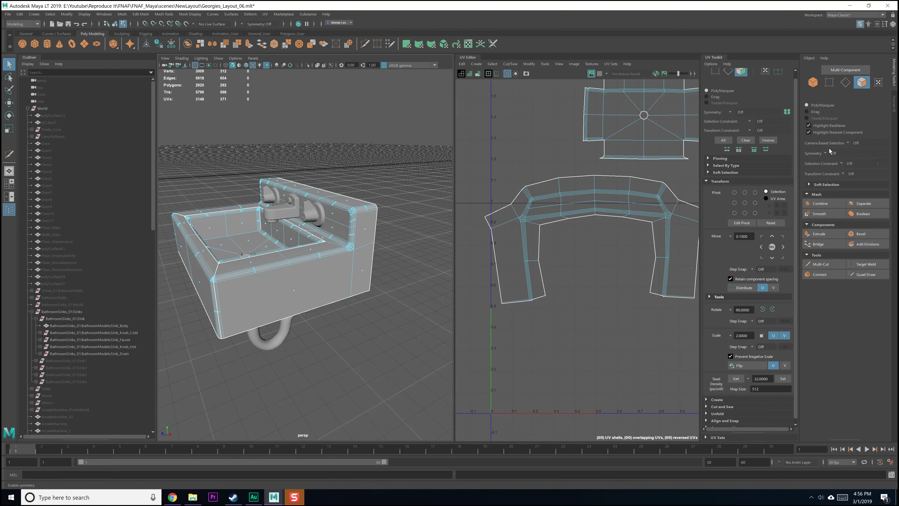
pyautogui.click(842, 164)
pyautogui.click(856, 174)
# - Select the outer side faces on both sides of the sink and add the adjoining bevel strip along one upper side edge
pyautogui.click(300, 290)
pyautogui.keyDown('alt'); pyautogui.moveTo(292, 290); pyautogui.dragTo(351, 262); pyautogui.keyUp('alt')
pyautogui.keyDown('shift'); pyautogui.click(381, 246); pyautogui.keyUp('shift')
pyautogui.keyDown('alt'); pyautogui.moveTo(352, 262); pyautogui.dragTo(371, 322, button='right'); pyautogui.keyUp('alt')
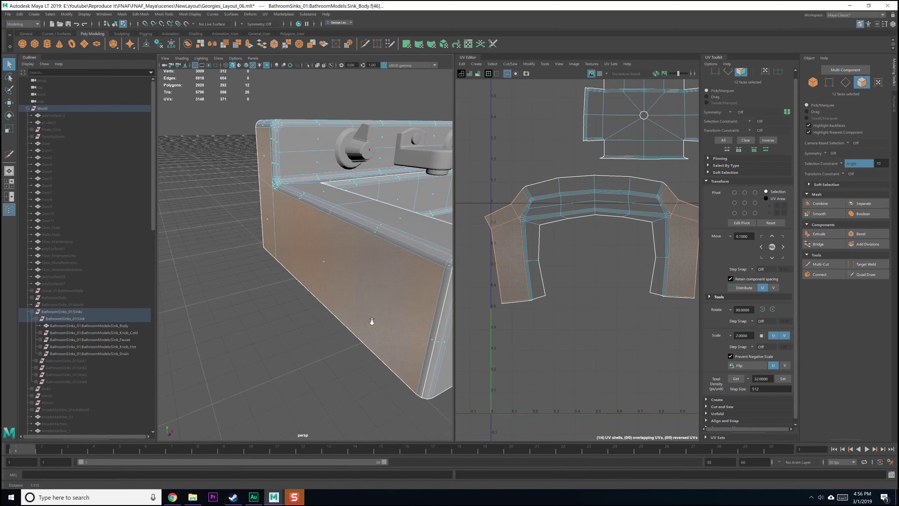
pyautogui.keyDown('alt'); pyautogui.moveTo(351, 301); pyautogui.dragTo(375, 285, button='middle'); pyautogui.keyUp('alt')
pyautogui.keyDown('alt'); pyautogui.moveTo(375, 285); pyautogui.dragTo(385, 320, button='right'); pyautogui.keyUp('alt')
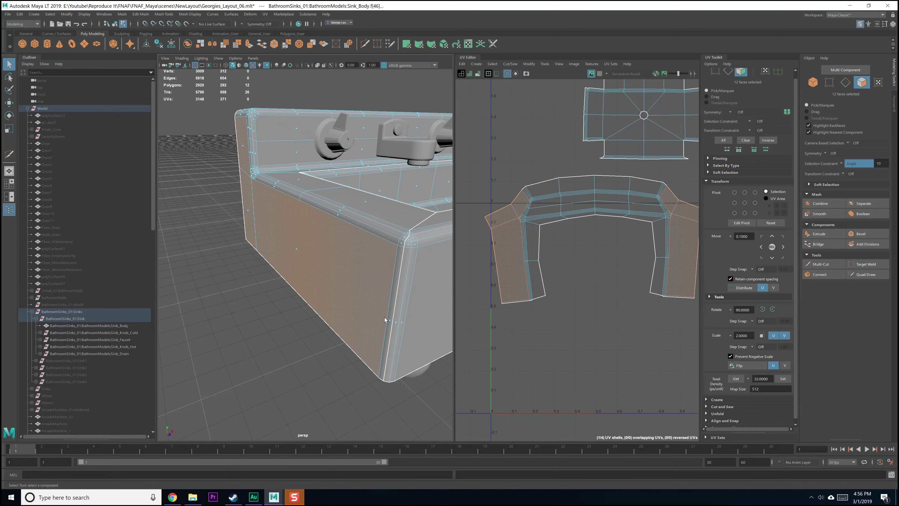
pyautogui.keyDown('shift'); pyautogui.click(401, 244); pyautogui.keyUp('shift')
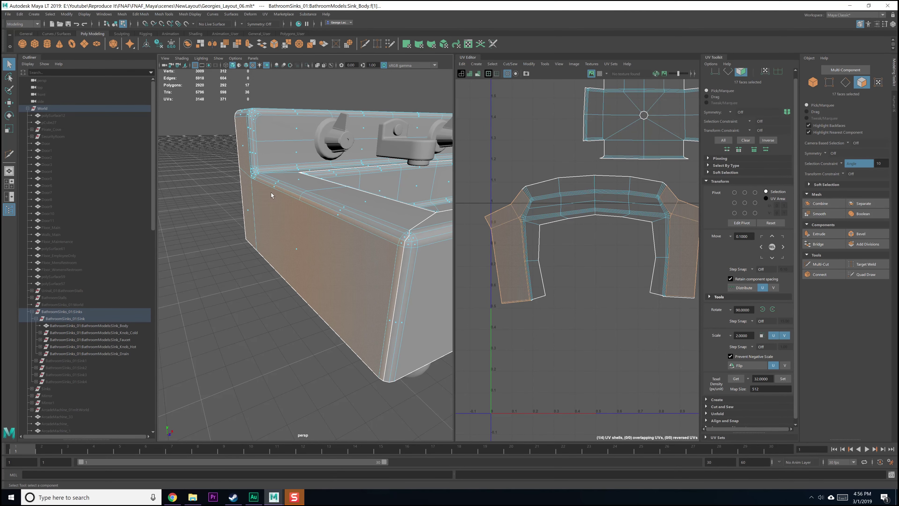
# - Refine the side selection by adding and removing faces at the backsplash corner, and turn the Angle constraint off
pyautogui.keyDown('alt'); pyautogui.moveTo(266, 187); pyautogui.dragTo(305, 238); pyautogui.keyUp('alt')
pyautogui.keyDown('alt'); pyautogui.moveTo(305, 238); pyautogui.dragTo(326, 303, button='right'); pyautogui.keyUp('alt')
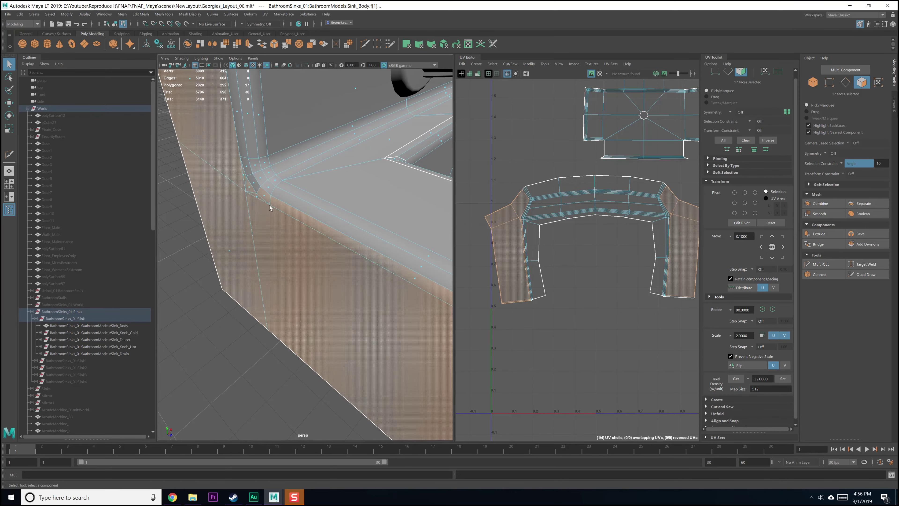
pyautogui.keyDown('shift'); pyautogui.click(257, 185); pyautogui.keyUp('shift')
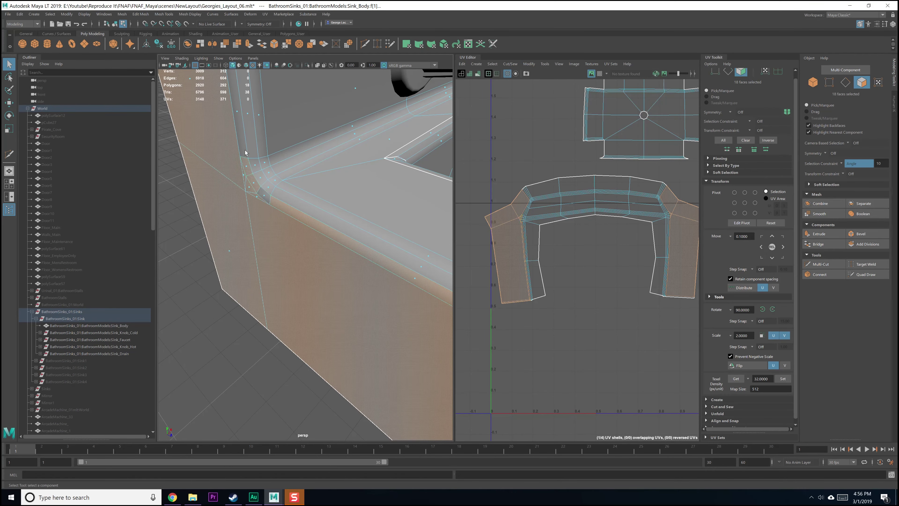
pyautogui.keyDown('ctrl'); pyautogui.click(264, 195); pyautogui.keyUp('ctrl')
pyautogui.keyDown('ctrl'); pyautogui.click(252, 165); pyautogui.keyUp('ctrl')
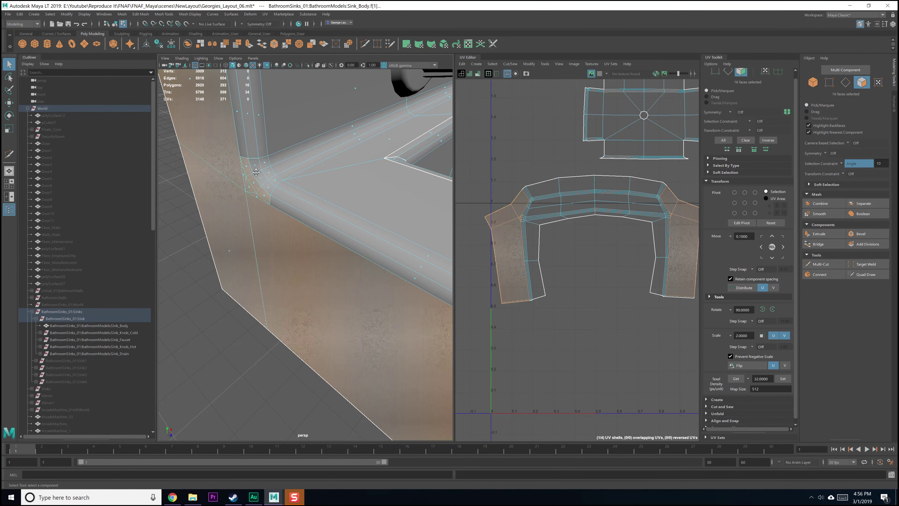
pyautogui.keyDown('alt'); pyautogui.moveTo(255, 178); pyautogui.dragTo(289, 219); pyautogui.keyUp('alt')
pyautogui.keyDown('shift'); pyautogui.click(286, 198); pyautogui.keyUp('shift')
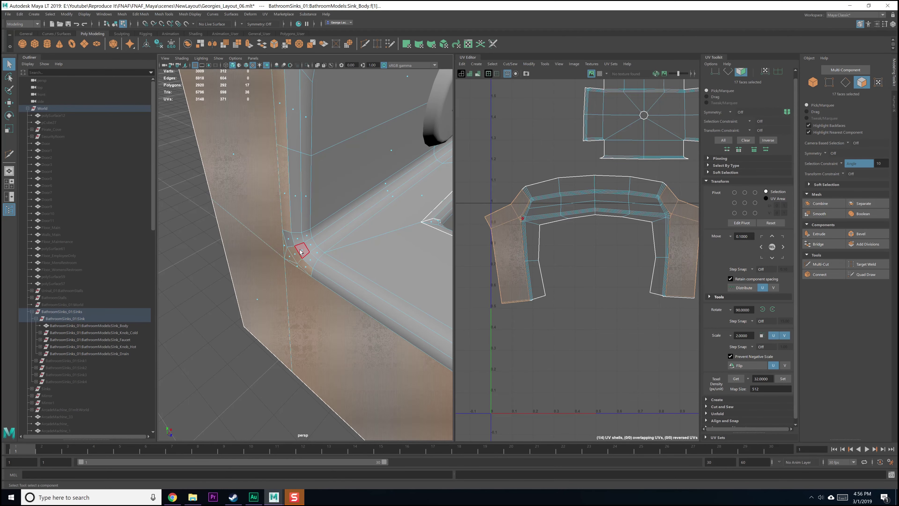
pyautogui.click(860, 163)
pyautogui.click(851, 170)
# - Add the remaining individual bevel faces along the rim and backsplash to the side panel selection
pyautogui.keyDown('alt'); pyautogui.moveTo(381, 288); pyautogui.dragTo(360, 255, button='middle'); pyautogui.keyUp('alt')
pyautogui.scroll(-3, 360, 255)
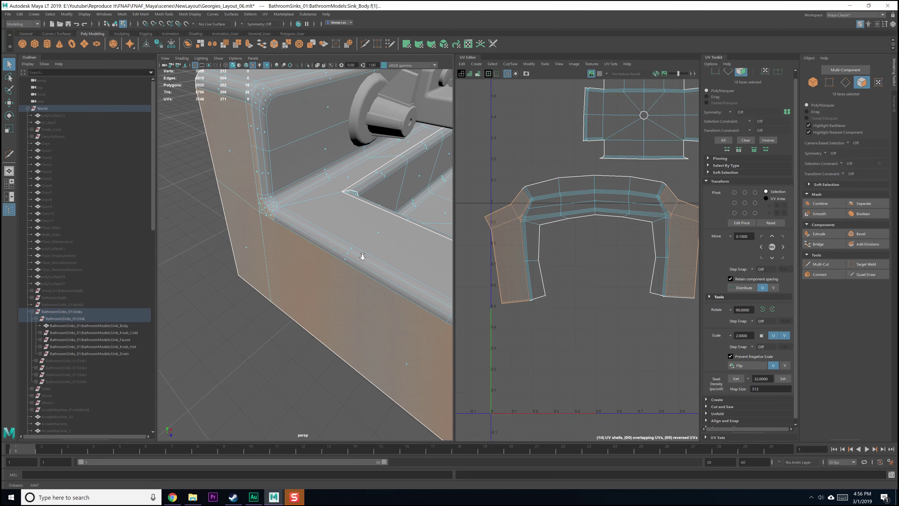
pyautogui.keyDown('alt'); pyautogui.moveTo(408, 300); pyautogui.dragTo(311, 251, button='middle'); pyautogui.keyUp('alt')
pyautogui.keyDown('shift'); pyautogui.click(312, 251); pyautogui.keyUp('shift')
pyautogui.keyDown('alt'); pyautogui.moveTo(430, 313); pyautogui.dragTo(368, 276, button='middle'); pyautogui.keyUp('alt')
pyautogui.keyDown('shift'); pyautogui.click(332, 261); pyautogui.keyUp('shift')
pyautogui.moveTo(331, 260)
pyautogui.keyDown('alt'); pyautogui.mouseDown()
pyautogui.moveTo(350, 296)
pyautogui.moveTo(312, 268)
pyautogui.moveTo(303, 282)
pyautogui.moveTo(318, 283)
pyautogui.moveTo(321, 301)
pyautogui.moveTo(321, 263)
pyautogui.mouseUp(); pyautogui.keyUp('alt')
pyautogui.scroll(3, 322, 263)
pyautogui.keyDown('alt'); pyautogui.moveTo(305, 179); pyautogui.dragTo(319, 187, button='middle'); pyautogui.keyUp('alt')
pyautogui.keyDown('shift'); pyautogui.click(328, 173); pyautogui.keyUp('shift')
pyautogui.keyDown('shift'); pyautogui.click(271, 169); pyautogui.keyUp('shift')
# - Deselect the faces on the opposite side of the sink, keeping only one side panel selected, and check its bevel corner
pyautogui.keyDown('alt'); pyautogui.moveTo(391, 253); pyautogui.dragTo(351, 245); pyautogui.keyUp('alt')
pyautogui.scroll(-4, 317, 254)
pyautogui.scroll(-4, 351, 247)
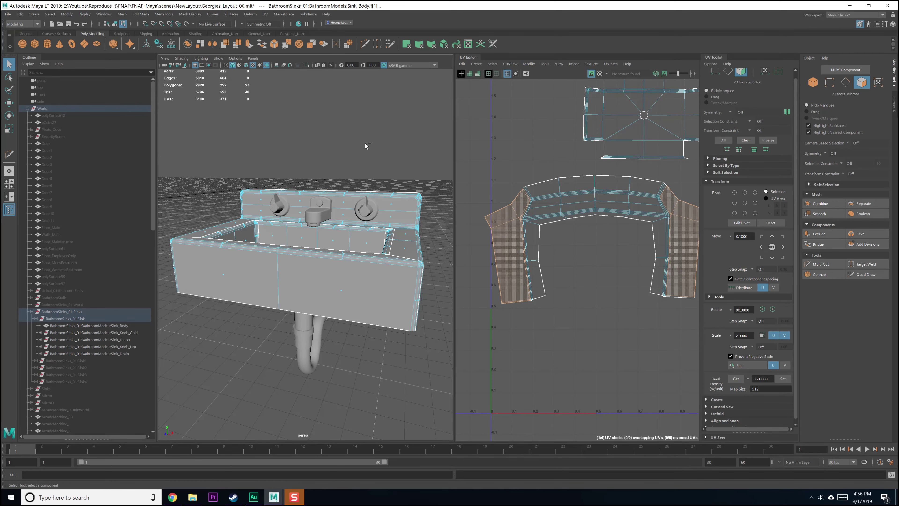
pyautogui.keyDown('ctrl'); pyautogui.moveTo(365, 142); pyautogui.dragTo(451, 385); pyautogui.keyUp('ctrl')
pyautogui.keyDown('alt'); pyautogui.moveTo(325, 277); pyautogui.dragTo(370, 290); pyautogui.keyUp('alt')
pyautogui.scroll(3, 370, 289)
pyautogui.scroll(5, 370, 287)
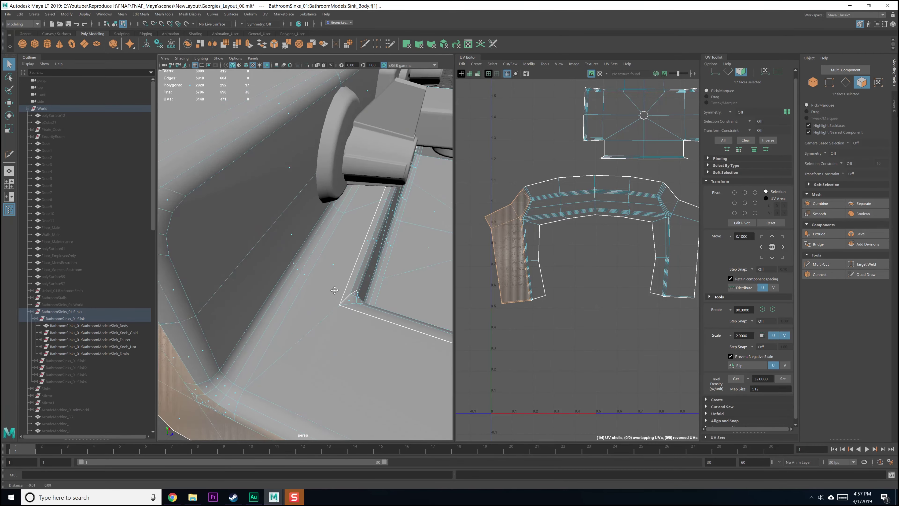
pyautogui.keyDown('alt'); pyautogui.moveTo(312, 294); pyautogui.dragTo(348, 296, button='middle'); pyautogui.keyUp('alt')
pyautogui.keyDown('alt'); pyautogui.moveTo(348, 295); pyautogui.dragTo(343, 288, button='right'); pyautogui.keyUp('alt')
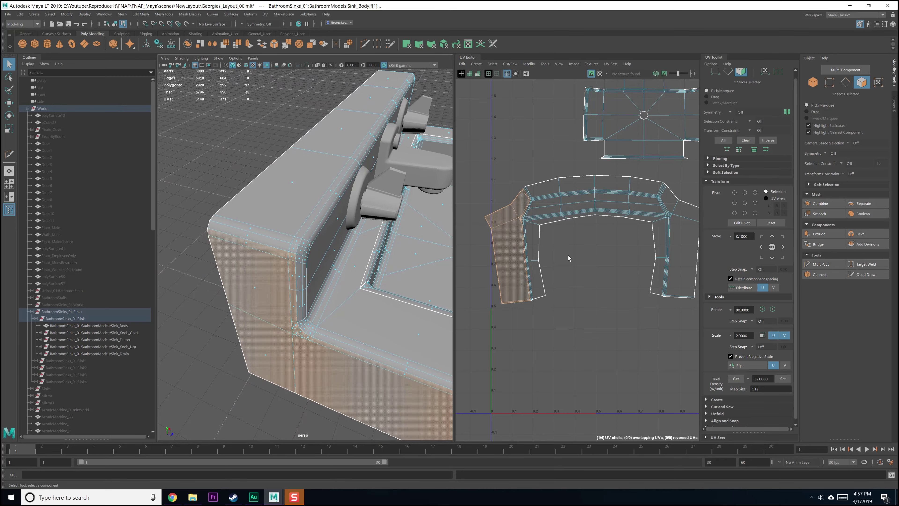
# - Separate the selected side faces into their own UV shell and move it away from the main body shell
pyautogui.keyDown('shift'); pyautogui.moveTo(580, 257); pyautogui.dragTo(594, 268, button='right'); pyautogui.keyUp('shift')
pyautogui.scroll(-1, 593, 267)
pyautogui.press('w')
pyautogui.moveTo(526, 248); pyautogui.dragTo(502, 275)
# - Orient the L-shaped side panel shell and optimize its UVs
pyautogui.keyDown('shift'); pyautogui.moveTo(502, 275); pyautogui.dragTo(513, 368, button='right'); pyautogui.keyUp('shift')
pyautogui.scroll(-3, 472, 289)
pyautogui.keyDown('shift'); pyautogui.moveTo(521, 280); pyautogui.dragTo(562, 277, button='right'); pyautogui.keyUp('shift')
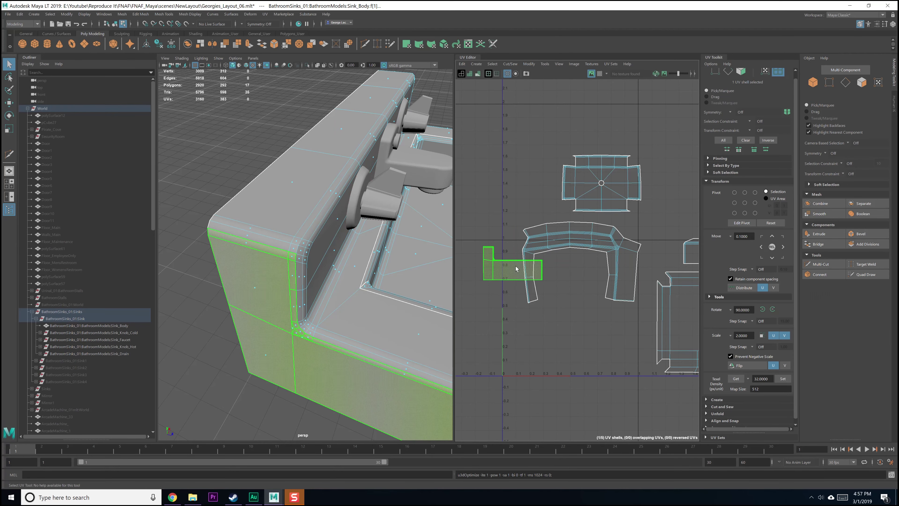
# - Place the side panel shell above the front panel shell, clear the selection and save the scene
pyautogui.moveTo(513, 262); pyautogui.dragTo(645, 218)
pyautogui.keyDown('alt'); pyautogui.moveTo(659, 219); pyautogui.dragTo(573, 222, button='middle'); pyautogui.keyUp('alt')
pyautogui.moveTo(580, 221); pyautogui.dragTo(648, 220)
pyautogui.click(593, 201)
pyautogui.press('q')
pyautogui.scroll(-2, 591, 245)
pyautogui.hotkey('ctrl', 's')
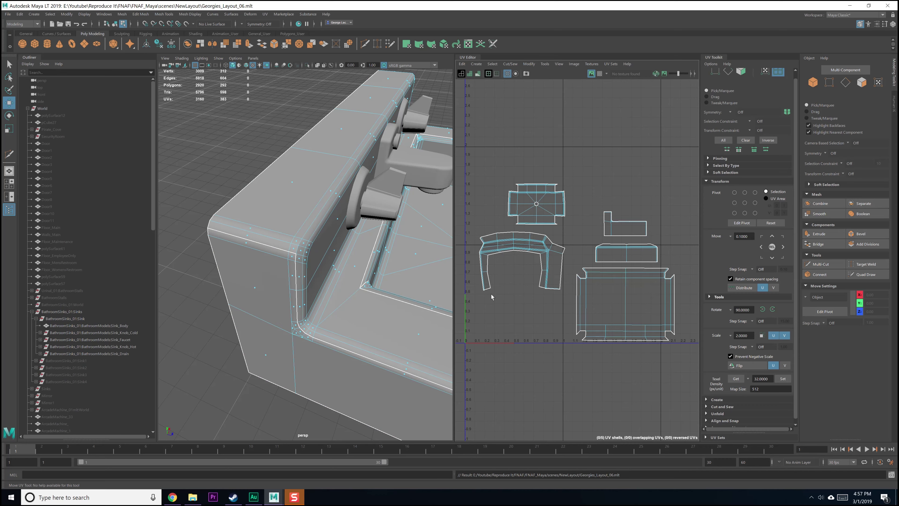
# - Select the edges bordering the sink's opposite side panel, including the short bevel edges at the front corner
pyautogui.keyDown('alt'); pyautogui.moveTo(370, 261); pyautogui.dragTo(327, 258); pyautogui.keyUp('alt')
pyautogui.keyDown('alt'); pyautogui.moveTo(343, 272); pyautogui.dragTo(384, 270, button='right'); pyautogui.keyUp('alt')
pyautogui.moveTo(383, 270)
pyautogui.keyDown('alt'); pyautogui.mouseDown()
pyautogui.moveTo(322, 265)
pyautogui.moveTo(386, 269)
pyautogui.mouseUp(); pyautogui.keyUp('alt')
pyautogui.press('q')
pyautogui.keyDown('alt'); pyautogui.moveTo(276, 230); pyautogui.dragTo(298, 236, button='right'); pyautogui.keyUp('alt')
pyautogui.keyDown('alt'); pyautogui.moveTo(298, 236); pyautogui.dragTo(287, 165); pyautogui.keyUp('alt')
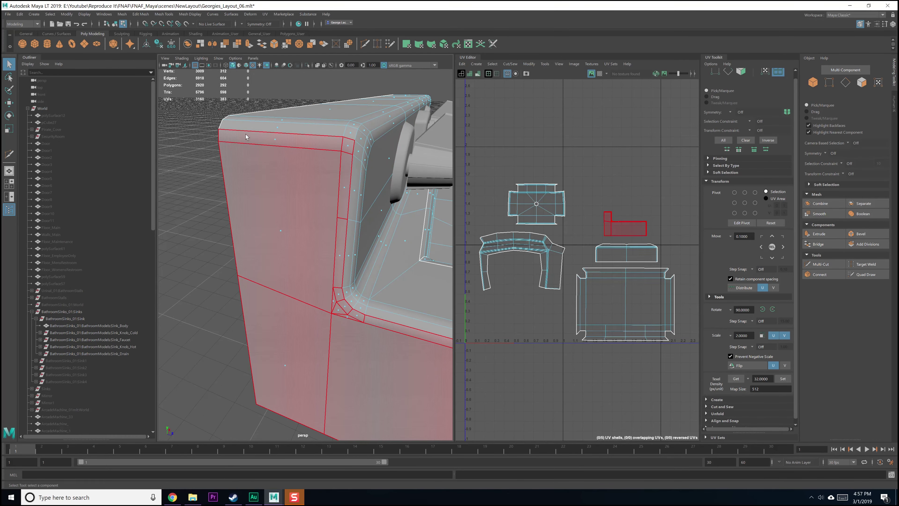
pyautogui.keyDown('alt'); pyautogui.moveTo(394, 190); pyautogui.dragTo(329, 202); pyautogui.keyUp('alt')
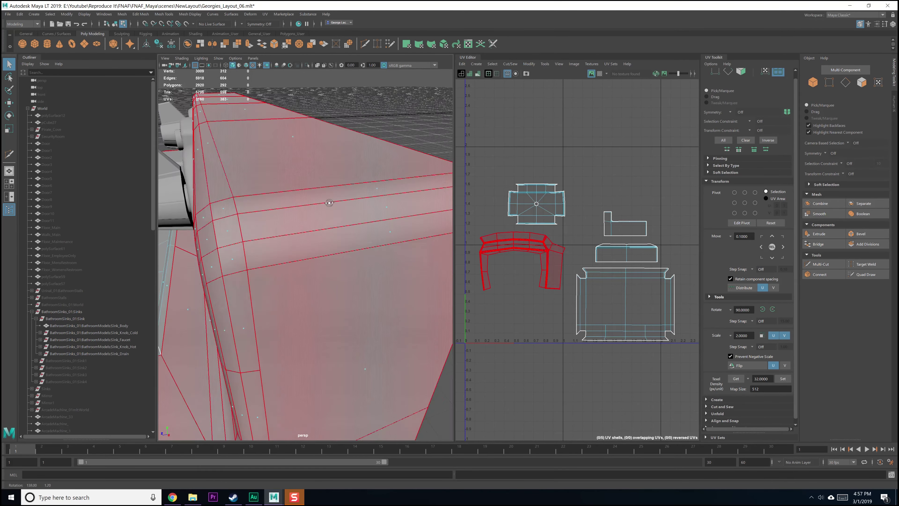
pyautogui.moveTo(304, 247); pyautogui.dragTo(308, 231, button='right')
pyautogui.scroll(-5, 320, 248)
pyautogui.keyDown('alt'); pyautogui.moveTo(331, 257); pyautogui.dragTo(328, 227); pyautogui.keyUp('alt')
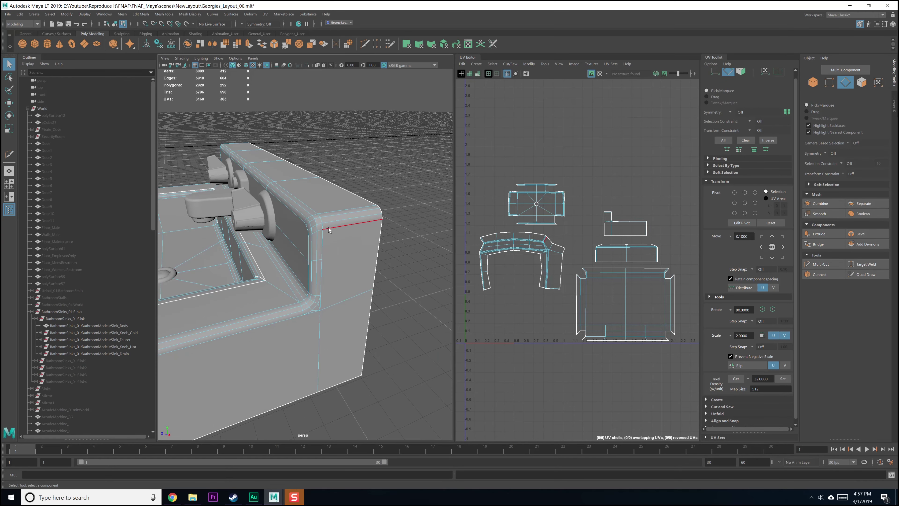
pyautogui.click(335, 219)
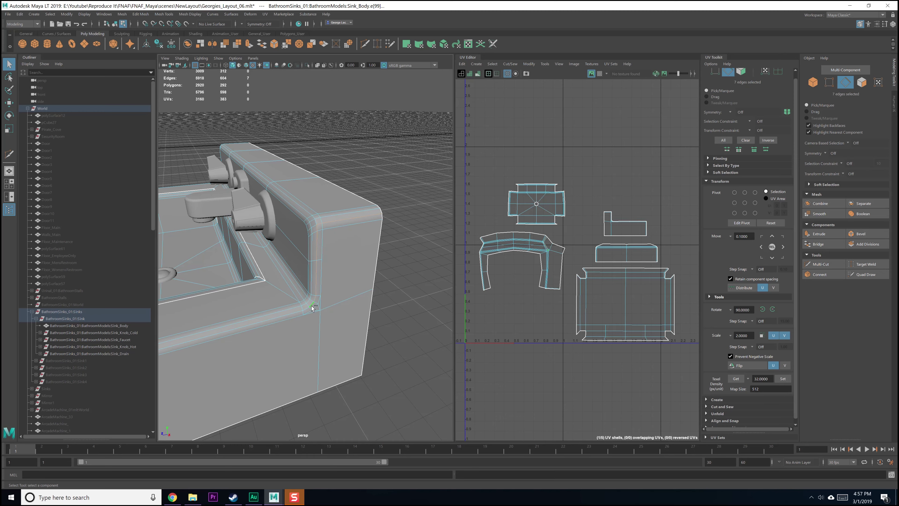
pyautogui.keyDown('shift'); pyautogui.click(299, 314); pyautogui.keyUp('shift')
pyautogui.keyDown('alt'); pyautogui.moveTo(298, 314); pyautogui.dragTo(371, 276); pyautogui.keyUp('alt')
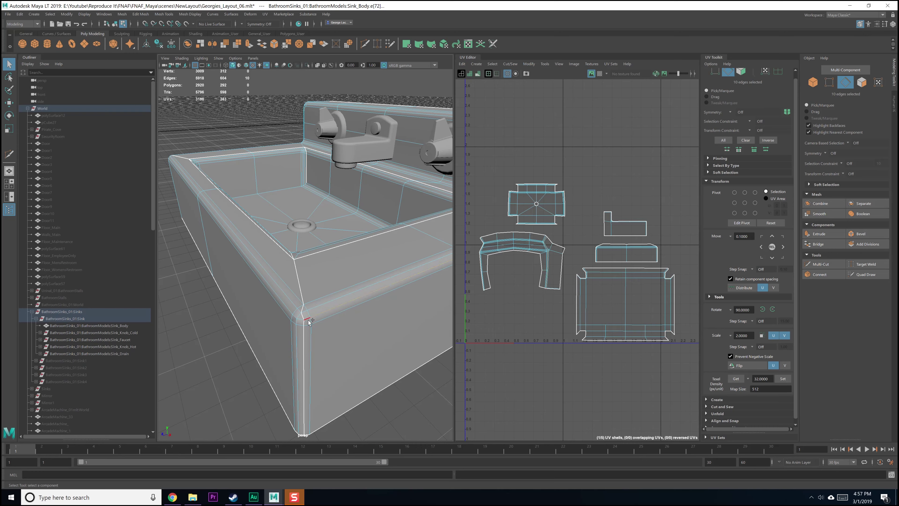
# - Cut the selected edges to separate the second side panel shell, then orient and optimize that shell
pyautogui.keyDown('alt'); pyautogui.moveTo(561, 280); pyautogui.dragTo(528, 289, button='middle'); pyautogui.keyUp('alt')
pyautogui.keyDown('shift'); pyautogui.moveTo(573, 188); pyautogui.dragTo(568, 190, button='right'); pyautogui.keyUp('shift')
pyautogui.moveTo(564, 201); pyautogui.dragTo(531, 185, button='right')
pyautogui.click(527, 255)
pyautogui.keyDown('shift'); pyautogui.moveTo(531, 266); pyautogui.dragTo(518, 369, button='right'); pyautogui.keyUp('shift')
pyautogui.keyDown('shift'); pyautogui.moveTo(526, 312); pyautogui.dragTo(563, 316, button='right'); pyautogui.keyUp('shift')
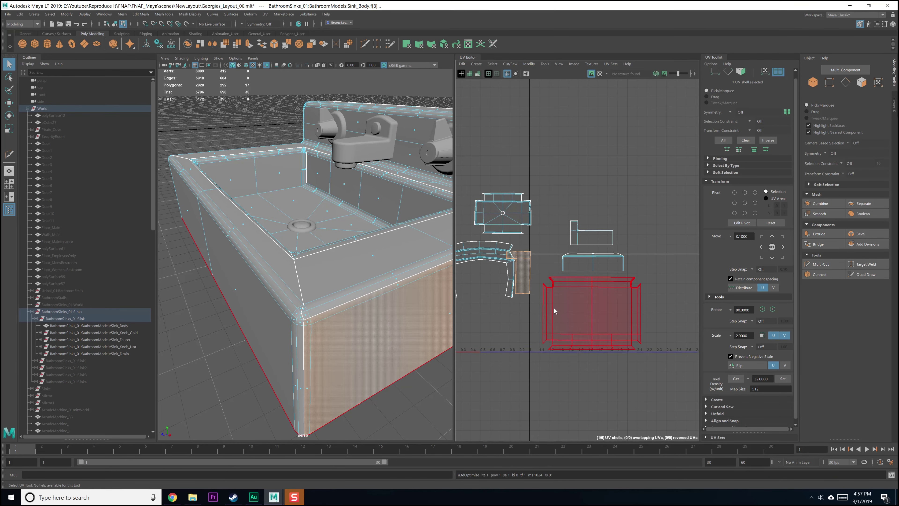
# - Place the second L-shaped side panel shell above and beside the first one, and clear the selection
pyautogui.press('w')
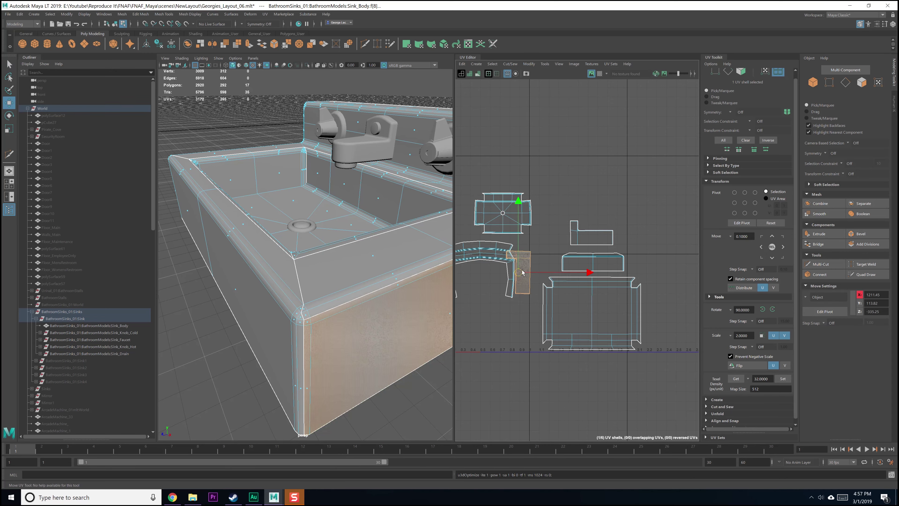
pyautogui.moveTo(519, 272); pyautogui.dragTo(632, 201)
pyautogui.click(479, 237)
pyautogui.keyDown('alt'); pyautogui.moveTo(576, 205); pyautogui.dragTo(544, 215, button='middle'); pyautogui.keyUp('alt')
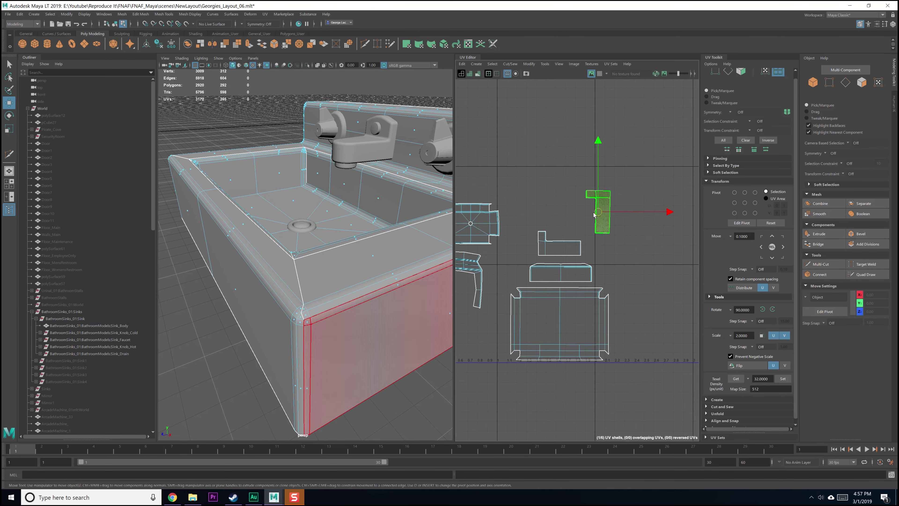
pyautogui.click(598, 213)
pyautogui.keyDown('shift'); pyautogui.moveTo(598, 208); pyautogui.dragTo(603, 240, button='right'); pyautogui.keyUp('shift')
pyautogui.click(598, 307)
pyautogui.click(566, 248)
pyautogui.click(634, 269)
pyautogui.scroll(-2, 634, 269)
pyautogui.keyDown('alt'); pyautogui.moveTo(634, 269); pyautogui.dragTo(684, 257, button='middle'); pyautogui.keyUp('alt')
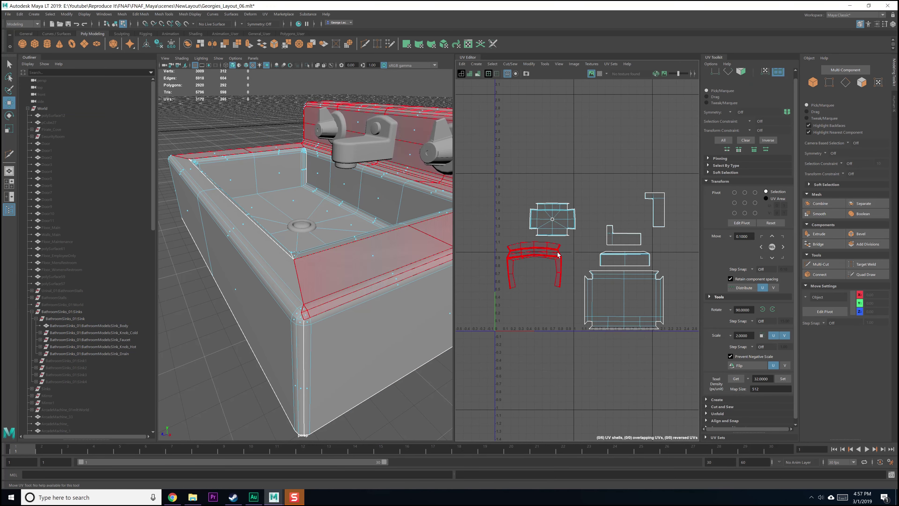
# - Unfold and orient the combined backsplash and rim shell, and move it down inside the first UV tile
pyautogui.click(557, 255)
pyautogui.keyDown('alt'); pyautogui.moveTo(368, 209); pyautogui.dragTo(333, 230); pyautogui.keyUp('alt')
pyautogui.keyDown('shift'); pyautogui.moveTo(526, 237); pyautogui.dragTo(453, 236, button='right'); pyautogui.keyUp('shift')
pyautogui.keyDown('alt'); pyautogui.moveTo(538, 230); pyautogui.dragTo(539, 214, button='middle'); pyautogui.keyUp('alt')
pyautogui.moveTo(537, 245); pyautogui.dragTo(538, 283)
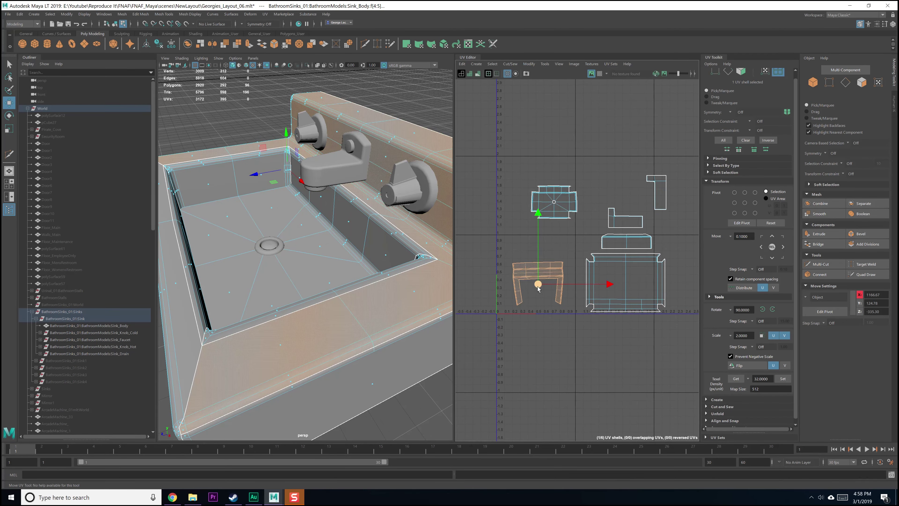
pyautogui.scroll(6, 551, 289)
pyautogui.keyDown('shift'); pyautogui.moveTo(562, 234); pyautogui.dragTo(554, 330, button='right'); pyautogui.keyUp('shift')
pyautogui.keyDown('alt'); pyautogui.moveTo(541, 293); pyautogui.dragTo(564, 297, button='middle'); pyautogui.keyUp('alt')
pyautogui.click(564, 297)
# - Select the edge loop along the bevel between the backsplash and the rim, leaving out the edges beyond the corners
pyautogui.scroll(2, 559, 262)
pyautogui.scroll(2, 556, 265)
pyautogui.keyDown('alt'); pyautogui.moveTo(551, 260); pyautogui.dragTo(580, 231, button='middle'); pyautogui.keyUp('alt')
pyautogui.keyDown('alt'); pyautogui.moveTo(369, 228); pyautogui.dragTo(399, 217); pyautogui.keyUp('alt')
pyautogui.press('q')
pyautogui.scroll(10, 349, 248)
pyautogui.click(388, 242)
pyautogui.scroll(-5, 388, 238)
pyautogui.moveTo(363, 234); pyautogui.dragTo(379, 210, button='right')
pyautogui.doubleClick(380, 211)
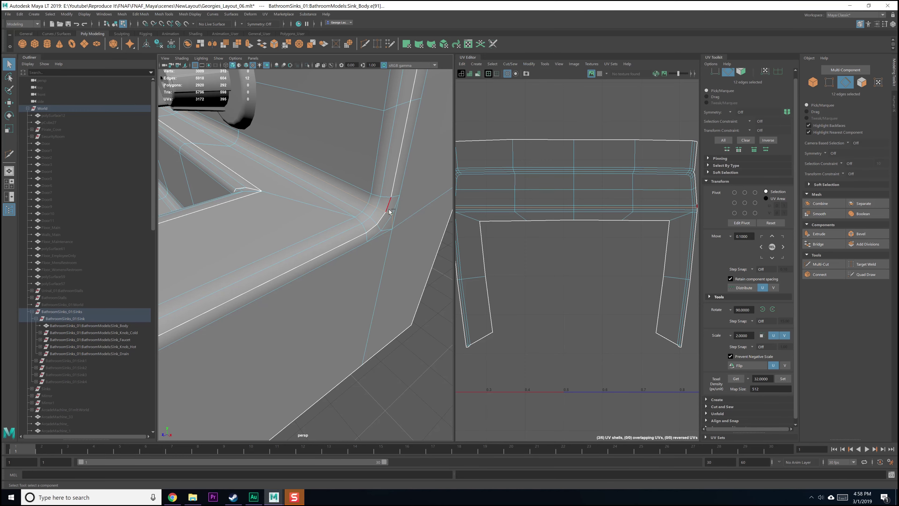
pyautogui.keyDown('ctrl'); pyautogui.moveTo(389, 209); pyautogui.dragTo(290, 237); pyautogui.keyUp('ctrl')
pyautogui.keyDown('alt'); pyautogui.moveTo(291, 237); pyautogui.dragTo(321, 219, button='middle'); pyautogui.keyUp('alt')
pyautogui.keyDown('alt'); pyautogui.moveTo(320, 220); pyautogui.dragTo(286, 272); pyautogui.keyUp('alt')
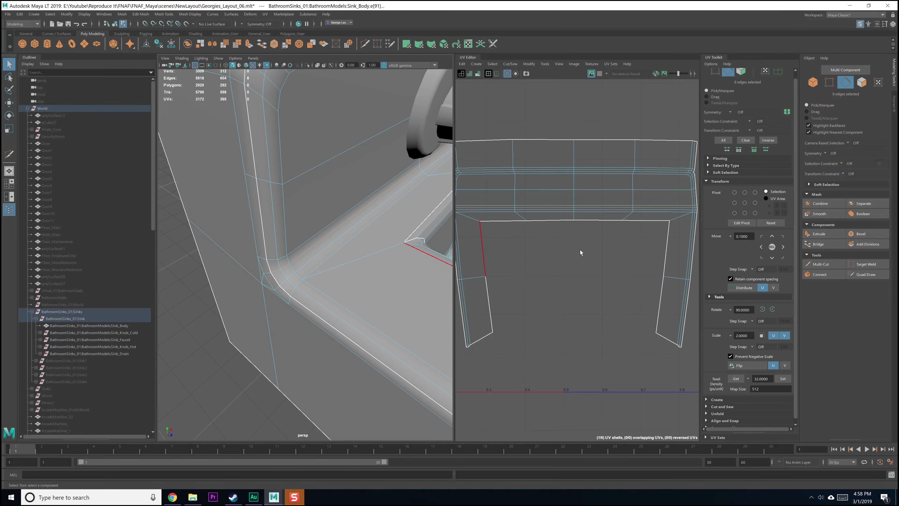
# - Cut the backsplash from the rim along the selected edges, then orient and optimize the two shells
pyautogui.keyDown('alt'); pyautogui.moveTo(576, 250); pyautogui.dragTo(573, 256, button='middle'); pyautogui.keyUp('alt')
pyautogui.keyDown('shift'); pyautogui.moveTo(574, 256); pyautogui.dragTo(570, 270, button='right'); pyautogui.keyUp('shift')
pyautogui.moveTo(552, 240); pyautogui.dragTo(539, 228, button='right')
pyautogui.scroll(-2, 539, 222)
pyautogui.moveTo(529, 145); pyautogui.dragTo(570, 216)
pyautogui.keyDown('shift'); pyautogui.moveTo(589, 246); pyautogui.dragTo(552, 257, button='right'); pyautogui.keyUp('shift')
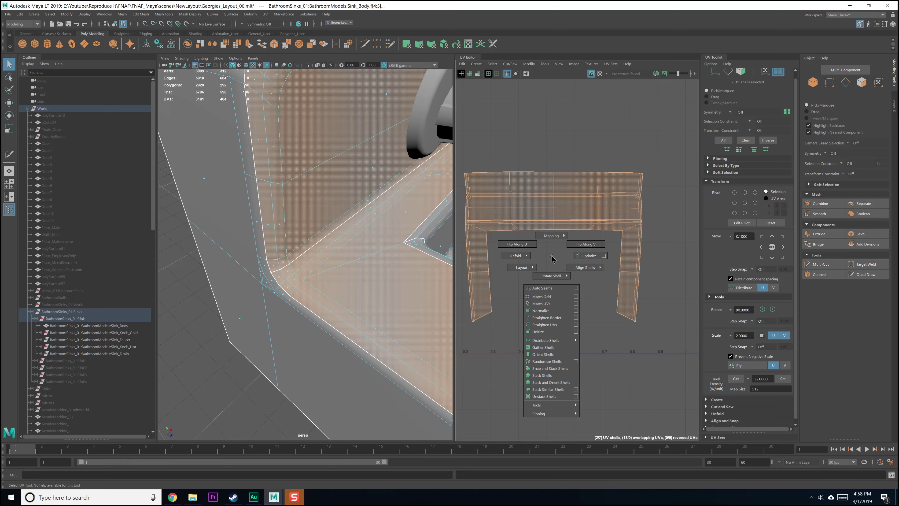
pyautogui.moveTo(557, 354); pyautogui.dragTo(557, 355, button='right')
pyautogui.moveTo(579, 272); pyautogui.dragTo(606, 273, button='right')
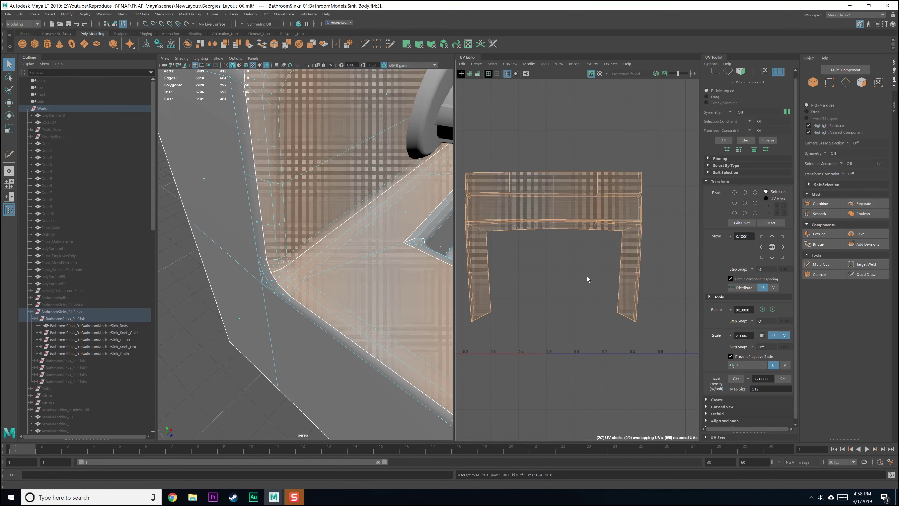
pyautogui.click(587, 274)
# - Move the backsplash shell beside the basin shell, above the first L-shaped side panel shell
pyautogui.click(585, 215)
pyautogui.scroll(-2, 591, 256)
pyautogui.press('w')
pyautogui.moveTo(568, 208); pyautogui.dragTo(660, 146)
pyautogui.keyDown('alt'); pyautogui.moveTo(660, 147); pyautogui.dragTo(478, 187, button='middle'); pyautogui.keyUp('alt')
pyautogui.moveTo(477, 187); pyautogui.dragTo(572, 102)
pyautogui.keyDown('alt'); pyautogui.moveTo(572, 101); pyautogui.dragTo(533, 266, button='middle'); pyautogui.keyUp('alt')
pyautogui.moveTo(533, 266); pyautogui.dragTo(544, 205)
pyautogui.moveTo(541, 204); pyautogui.dragTo(542, 217, button='right')
pyautogui.moveTo(535, 315); pyautogui.dragTo(533, 304, button='right')
pyautogui.scroll(-4, 530, 306)
pyautogui.keyDown('alt'); pyautogui.moveTo(528, 307); pyautogui.dragTo(628, 261, button='middle'); pyautogui.keyUp('alt')
# - Select the U-shaped rim shell and examine how its faces lie around the basin on the model
pyautogui.click(567, 277)
pyautogui.click(538, 325)
pyautogui.keyDown('alt'); pyautogui.moveTo(359, 312); pyautogui.dragTo(315, 301, button='middle'); pyautogui.keyUp('alt')
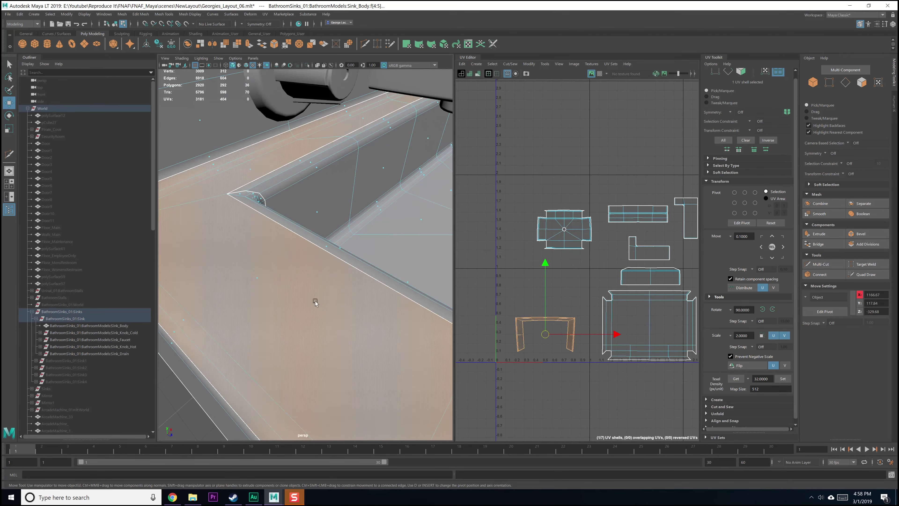
pyautogui.scroll(-6, 315, 301)
pyautogui.keyDown('alt'); pyautogui.moveTo(382, 273); pyautogui.dragTo(364, 313); pyautogui.keyUp('alt')
pyautogui.scroll(6, 535, 338)
pyautogui.scroll(3, 376, 309)
pyautogui.scroll(-4, 364, 313)
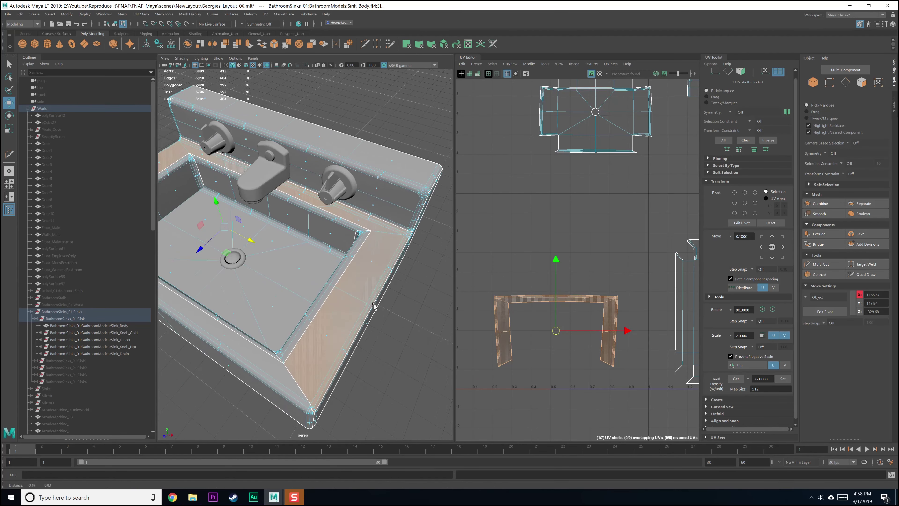
pyautogui.scroll(5, 583, 306)
# - Try to straighten the rim shell's UVs and optimize them
pyautogui.moveTo(618, 282); pyautogui.dragTo(637, 283, button='right')
pyautogui.scroll(-3, 637, 284)
pyautogui.moveTo(708, 398); pyautogui.dragTo(708, 398)
pyautogui.keyDown('shift'); pyautogui.moveTo(600, 282); pyautogui.dragTo(601, 281, button='right'); pyautogui.keyUp('shift')
pyautogui.moveTo(628, 271)
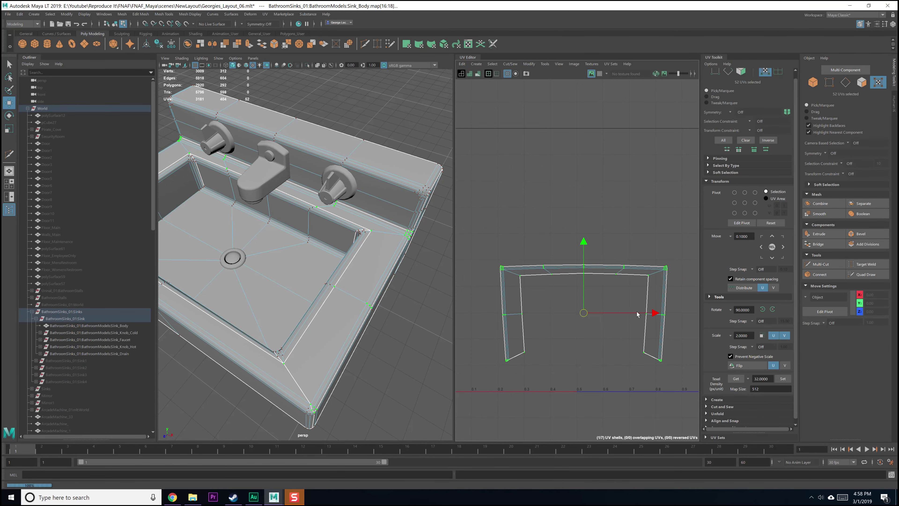
pyautogui.keyDown('alt'); pyautogui.moveTo(609, 308); pyautogui.dragTo(599, 304, button='middle'); pyautogui.keyUp('alt')
pyautogui.keyDown('shift'); pyautogui.rightClick(591, 298); pyautogui.keyUp('shift')
pyautogui.press('F8')
pyautogui.press('F8')
pyautogui.keyDown('shift'); pyautogui.rightClick(637, 286); pyautogui.keyUp('shift')
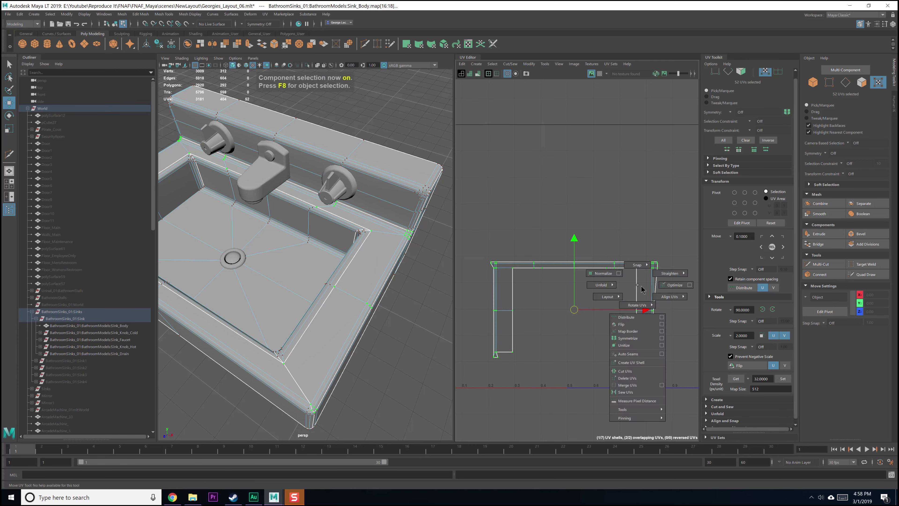
pyautogui.click(670, 285)
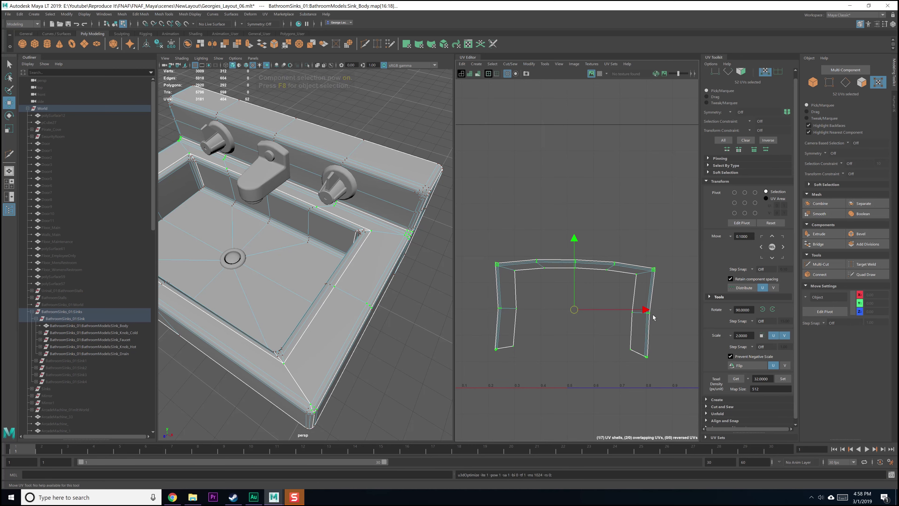
pyautogui.click(623, 359)
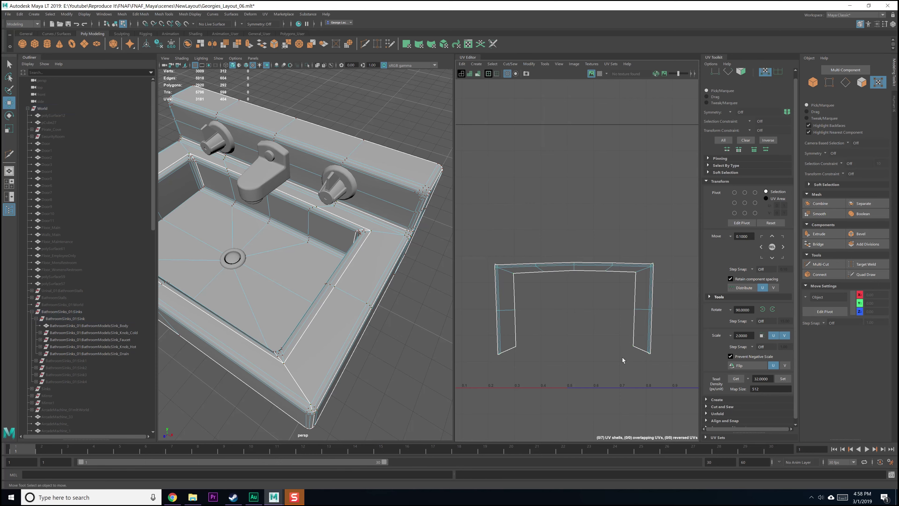
# - Apply a planar UV projection from the Y axis to the rim and front panel shells together
pyautogui.moveTo(543, 312); pyautogui.dragTo(513, 298, button='right')
pyautogui.click(516, 297)
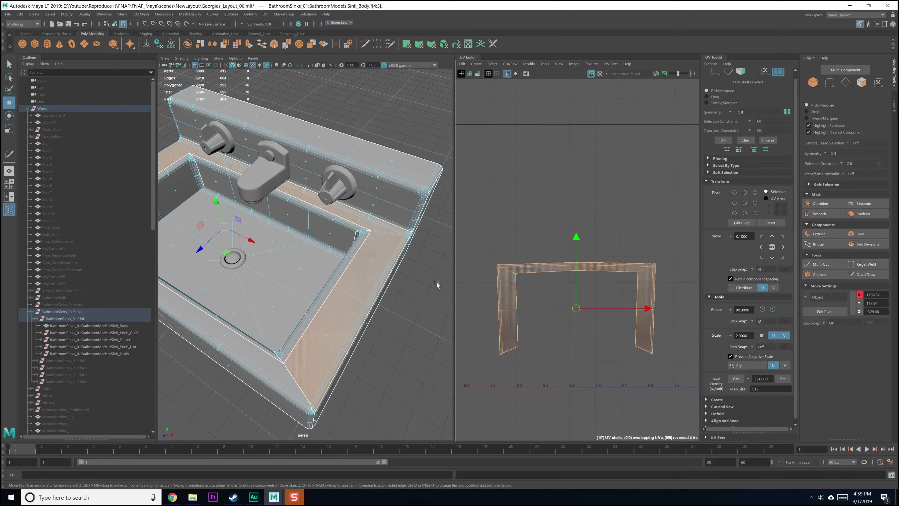
pyautogui.scroll(-3, 401, 266)
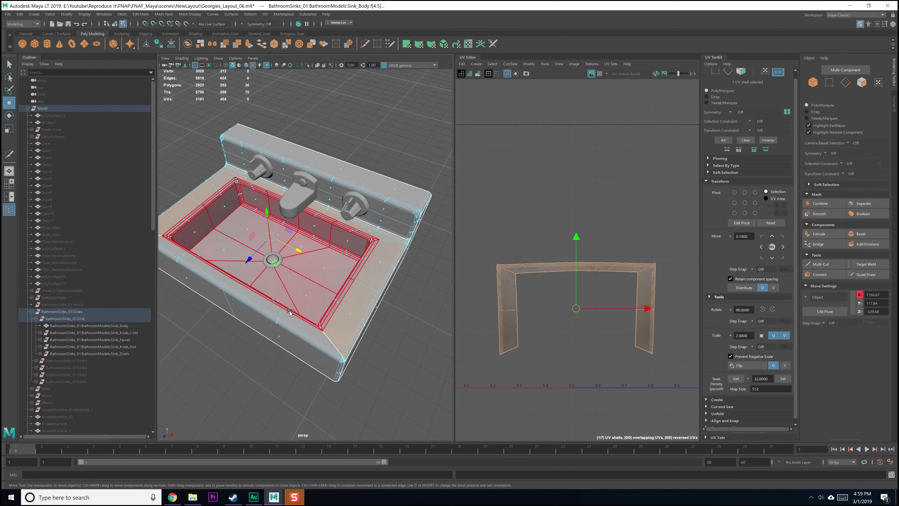
pyautogui.keyDown('shift'); pyautogui.click(284, 315); pyautogui.keyUp('shift')
pyautogui.keyDown('alt'); pyautogui.moveTo(649, 296); pyautogui.dragTo(555, 270, button='middle'); pyautogui.keyUp('alt')
pyautogui.scroll(-3, 554, 270)
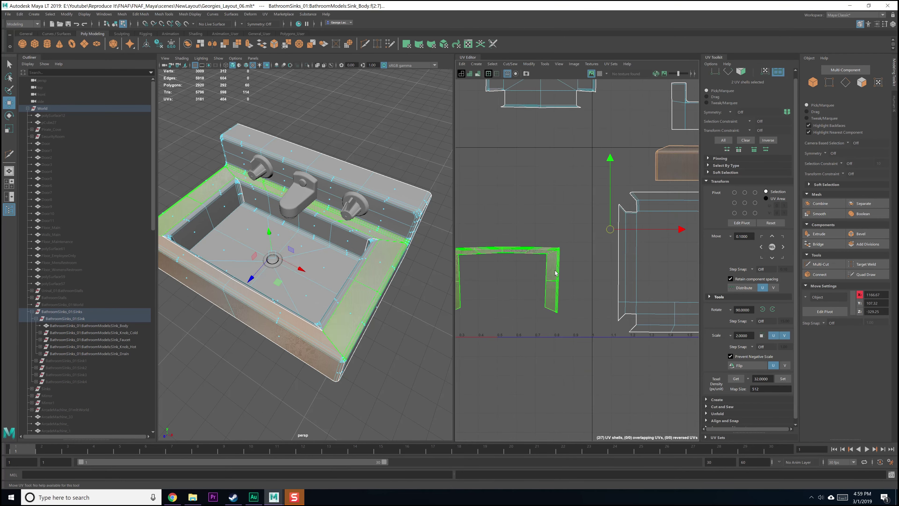
pyautogui.scroll(-4, 555, 273)
pyautogui.click(264, 14)
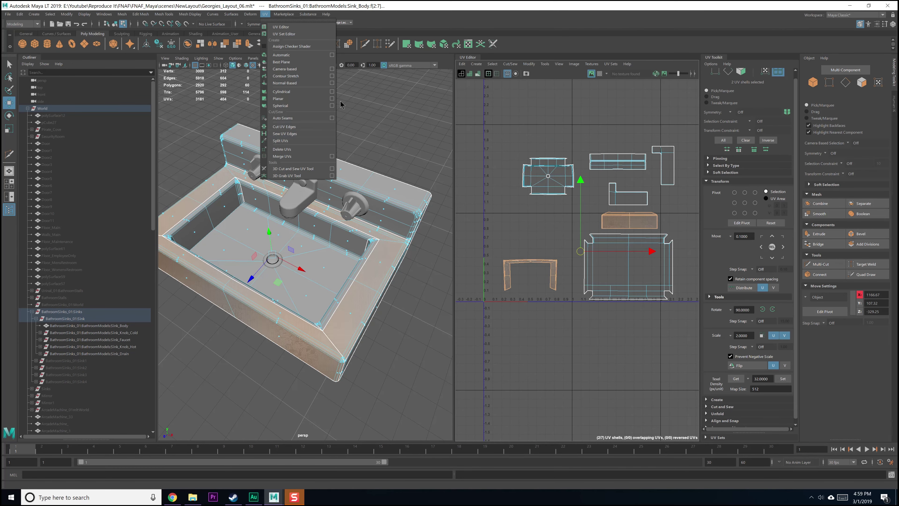
pyautogui.click(332, 98)
pyautogui.click(167, 188)
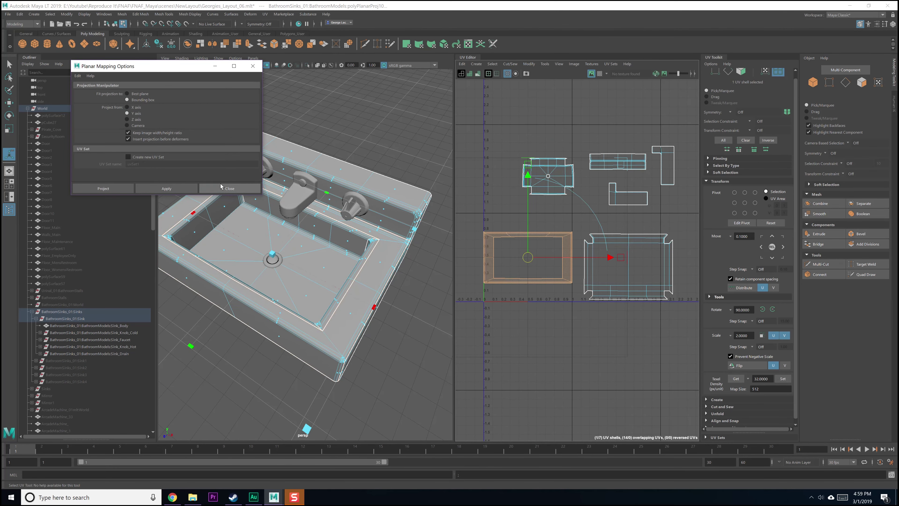
pyautogui.click(229, 188)
# - Unfold, orient and optimize the combined rim and front panel shell, and clear the selection
pyautogui.moveTo(506, 245); pyautogui.dragTo(410, 241, button='right')
pyautogui.click(498, 240)
pyautogui.scroll(4, 530, 248)
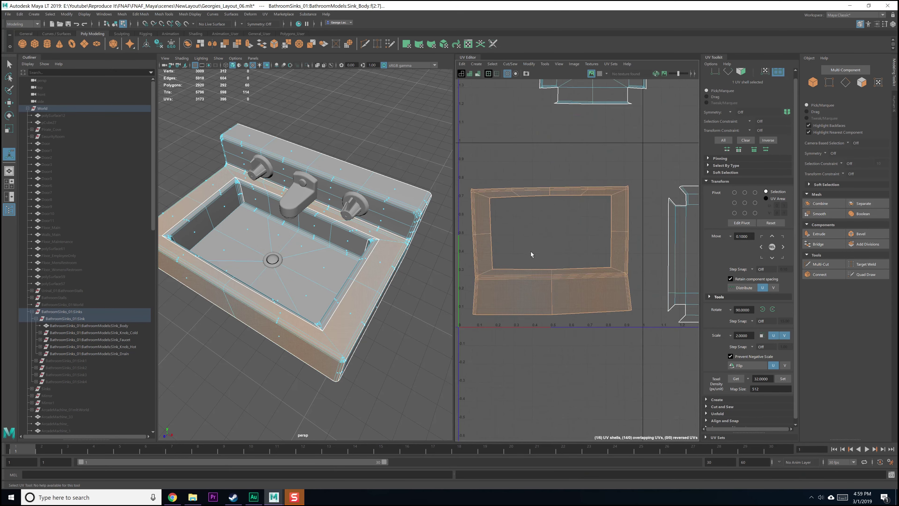
pyautogui.keyDown('shift'); pyautogui.moveTo(547, 229); pyautogui.dragTo(538, 328, button='right'); pyautogui.keyUp('shift')
pyautogui.keyDown('shift'); pyautogui.moveTo(548, 285); pyautogui.dragTo(585, 314, button='right'); pyautogui.keyUp('shift')
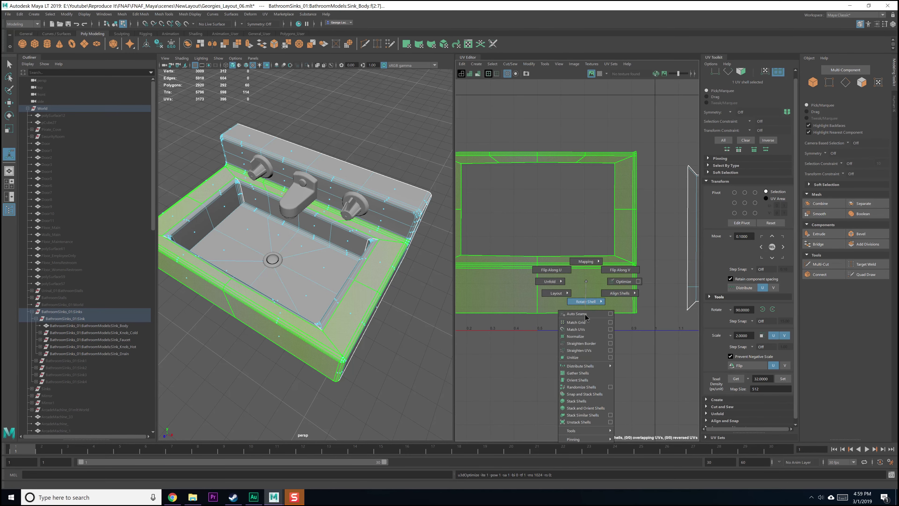
pyautogui.keyDown('shift'); pyautogui.moveTo(576, 387); pyautogui.dragTo(577, 386, button='right'); pyautogui.keyUp('shift')
pyautogui.scroll(-3, 566, 298)
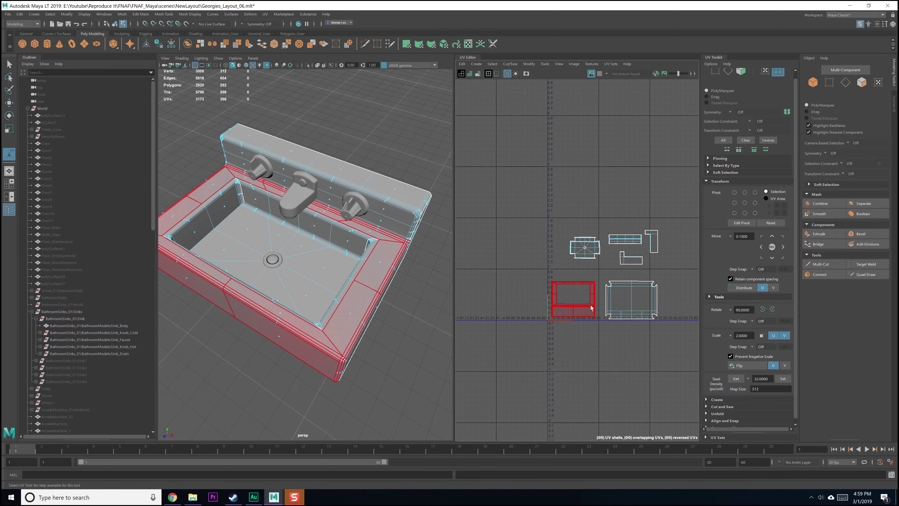
pyautogui.scroll(3, 528, 312)
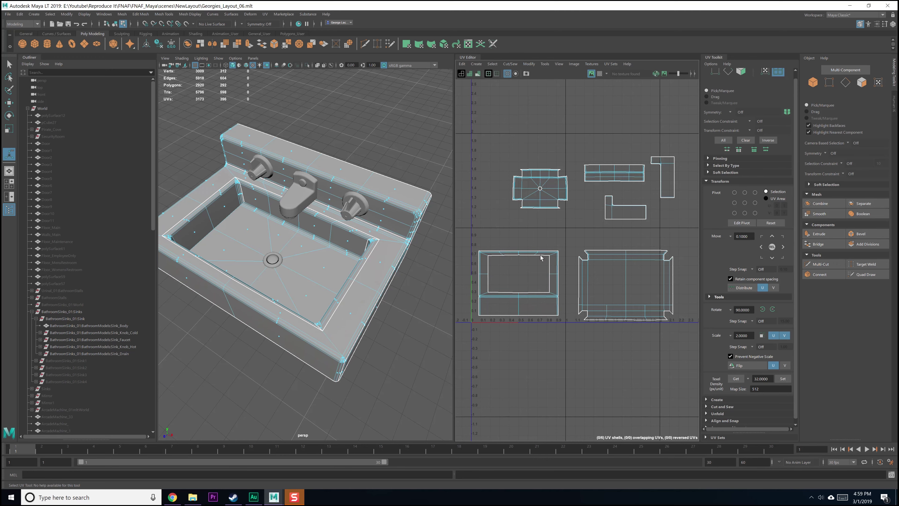
# - Lay out all sink body shells at 1024 packing resolution with shell pre-scaling set to Preserve 3D Ratios
pyautogui.keyDown('shift'); pyautogui.moveTo(589, 234); pyautogui.dragTo(550, 214, button='right'); pyautogui.keyUp('shift')
pyautogui.scroll(-3, 550, 214)
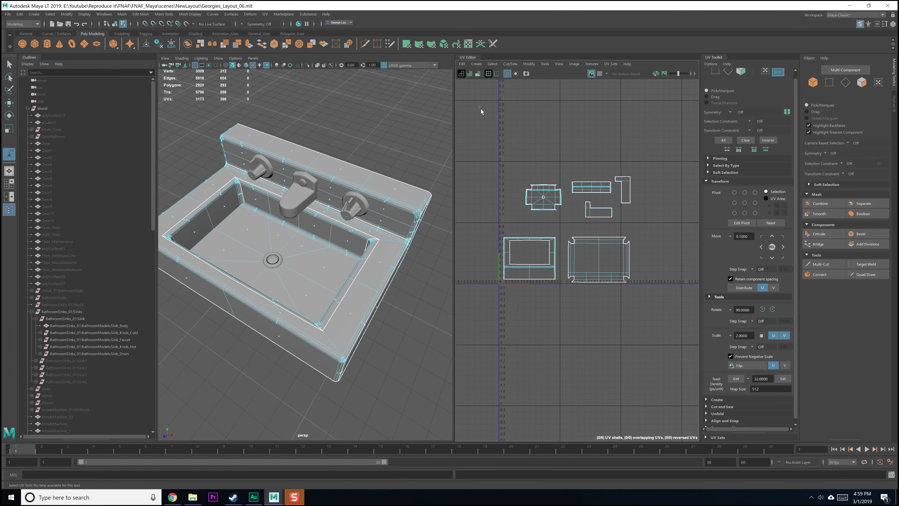
pyautogui.moveTo(479, 108); pyautogui.dragTo(650, 311)
pyautogui.keyDown('alt'); pyautogui.moveTo(381, 303); pyautogui.dragTo(370, 255); pyautogui.keyUp('alt')
pyautogui.keyDown('alt'); pyautogui.moveTo(560, 223); pyautogui.dragTo(575, 241, button='middle'); pyautogui.keyUp('alt')
pyautogui.keyDown('shift'); pyautogui.moveTo(575, 240); pyautogui.dragTo(534, 258, button='right'); pyautogui.keyUp('shift')
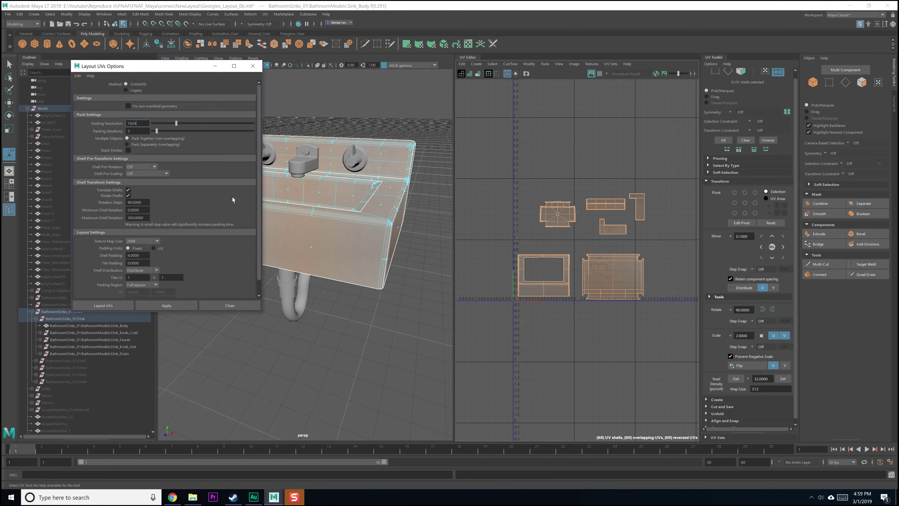
pyautogui.click(138, 174)
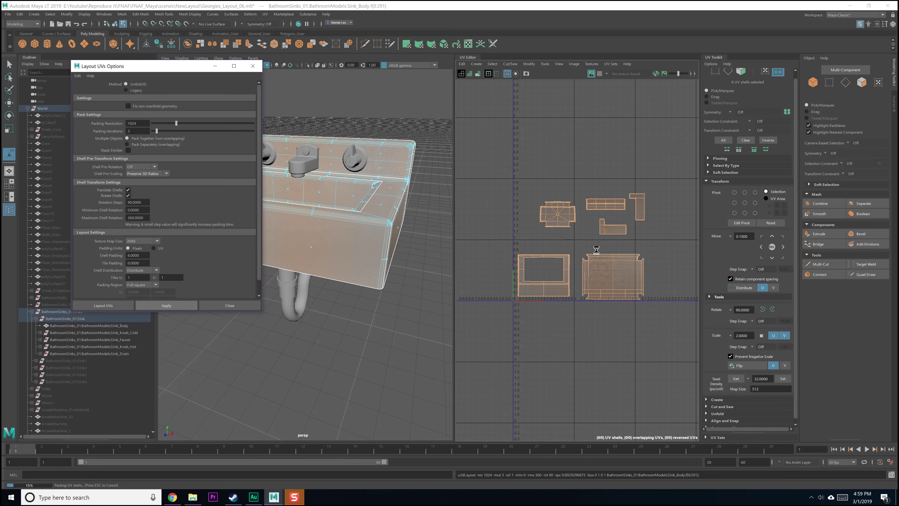
pyautogui.scroll(8, 572, 277)
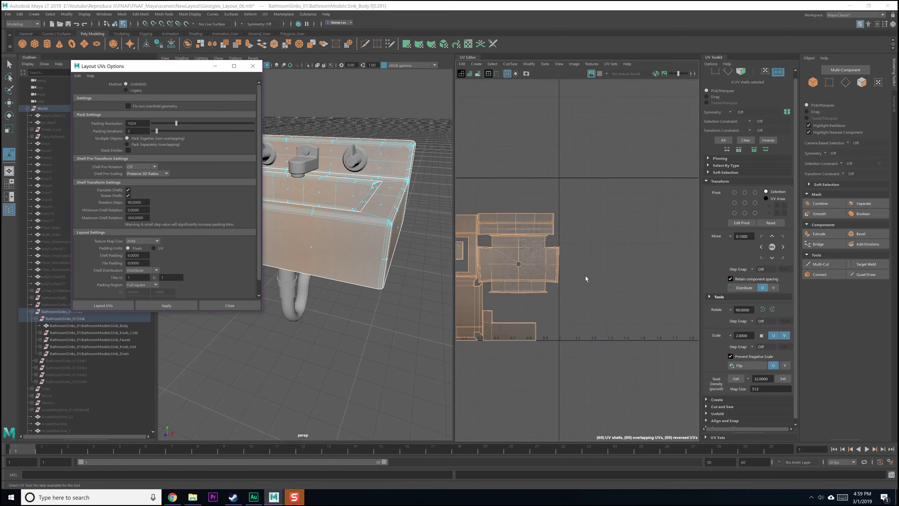
# - Clear the shell selection and save the scene
pyautogui.scroll(-3, 655, 265)
pyautogui.click(629, 253)
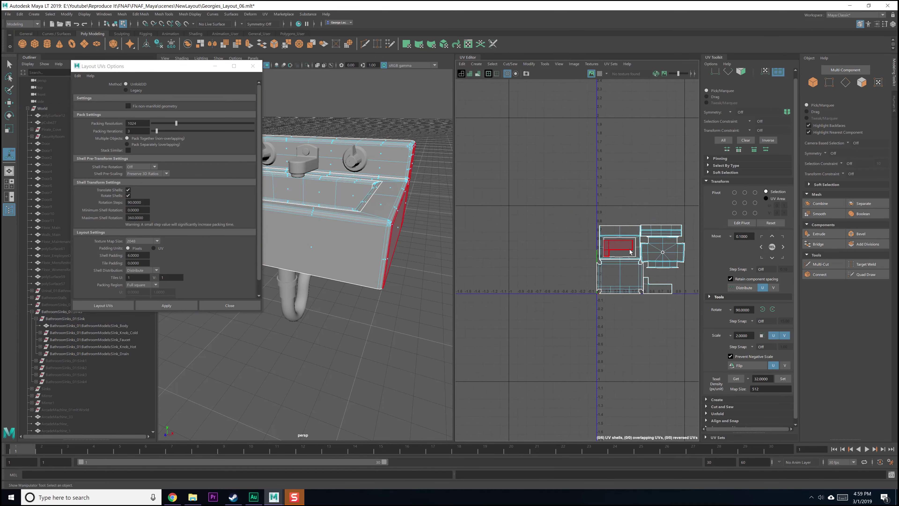
pyautogui.keyDown('alt'); pyautogui.moveTo(592, 243); pyautogui.dragTo(560, 257, button='middle'); pyautogui.keyUp('alt')
pyautogui.keyDown('alt'); pyautogui.moveTo(313, 156); pyautogui.dragTo(307, 170); pyautogui.keyUp('alt')
pyautogui.press('q')
pyautogui.hotkey('ctrl', 's')
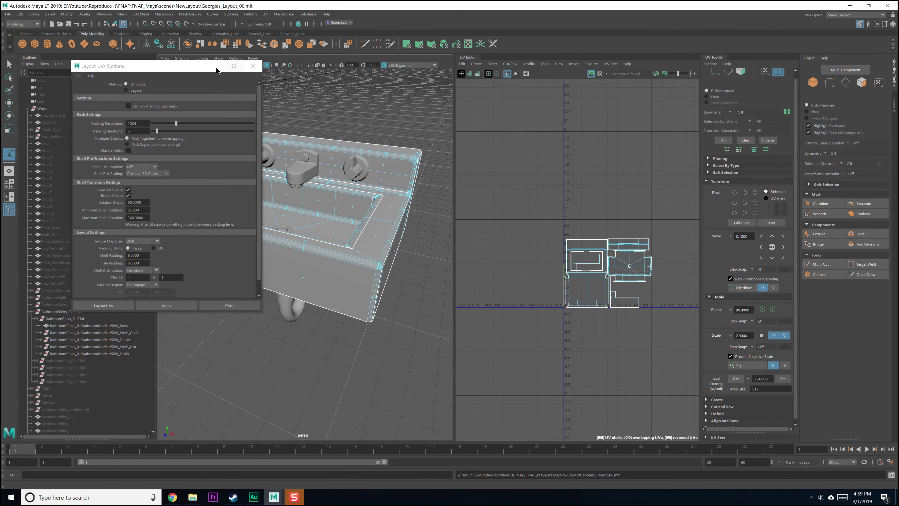
# - Close the UV layout options, return to object selection and select the cold water knob's valve
pyautogui.click(247, 68)
pyautogui.keyDown('alt'); pyautogui.moveTo(315, 163); pyautogui.dragTo(311, 224, button='middle'); pyautogui.keyUp('alt')
pyautogui.scroll(3, 311, 224)
pyautogui.click(311, 224)
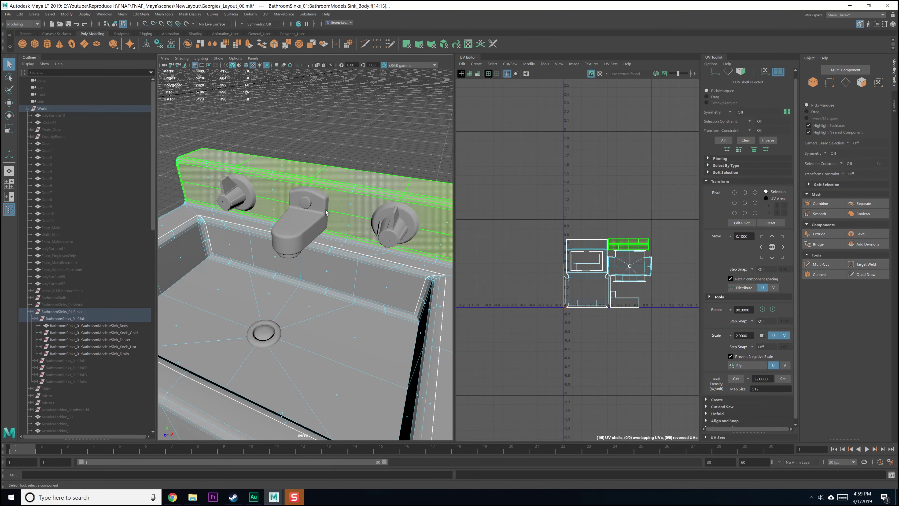
pyautogui.press('F8')
pyautogui.click(397, 219)
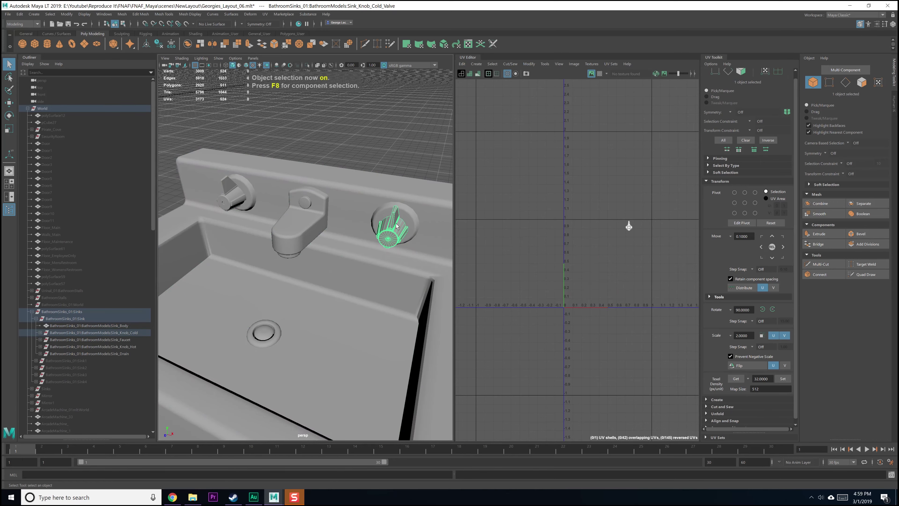
# - Examine the hot and cold knobs and the faucet in turn, ending with a close view of the cold knob's valve
pyautogui.click(231, 200)
pyautogui.click(380, 230)
pyautogui.click(234, 200)
pyautogui.click(393, 229)
pyautogui.click(226, 198)
pyautogui.click(396, 228)
pyautogui.click(313, 202)
pyautogui.click(308, 206)
pyautogui.click(315, 213)
pyautogui.click(399, 226)
pyautogui.keyDown('alt'); pyautogui.moveTo(413, 220); pyautogui.dragTo(386, 232, button='middle'); pyautogui.keyUp('alt')
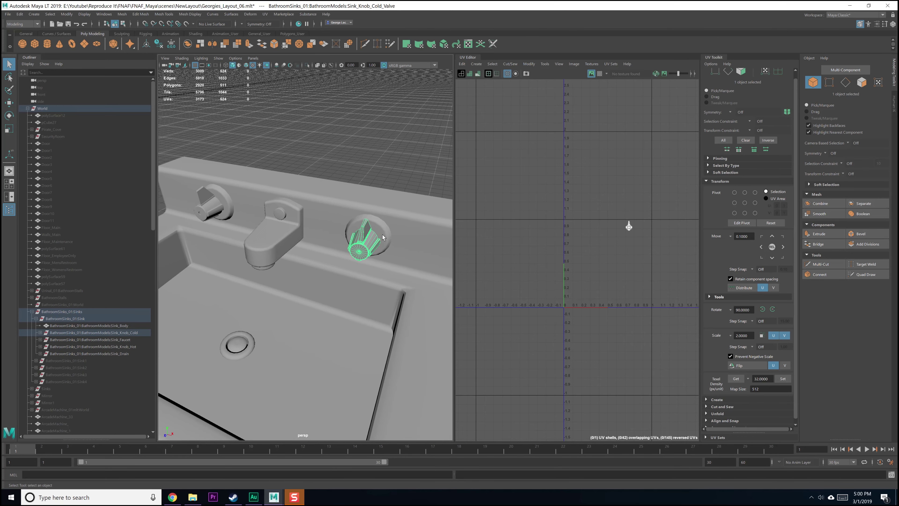
pyautogui.press('f')
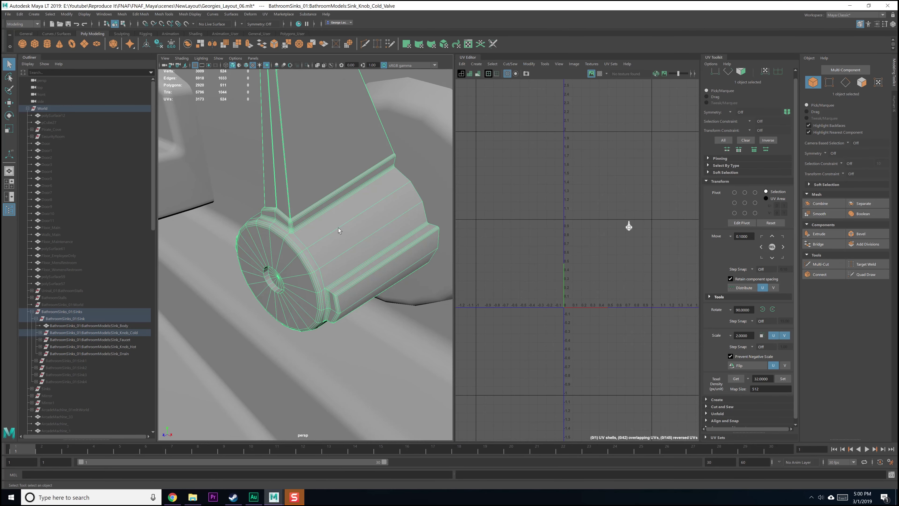
# - Inspect the UV shell of the cold knob's round backing plate against the model
pyautogui.click(405, 194)
pyautogui.scroll(-5, 402, 192)
pyautogui.scroll(5, 623, 233)
pyautogui.moveTo(638, 222); pyautogui.dragTo(562, 225, button='right')
pyautogui.click(634, 217)
pyautogui.scroll(4, 576, 236)
pyautogui.click(422, 252)
pyautogui.moveTo(422, 252)
pyautogui.keyDown('alt'); pyautogui.mouseDown()
pyautogui.moveTo(382, 257)
pyautogui.moveTo(414, 244)
pyautogui.mouseUp(); pyautogui.keyUp('alt')
pyautogui.click(320, 236)
pyautogui.press('b')
pyautogui.press('F8')
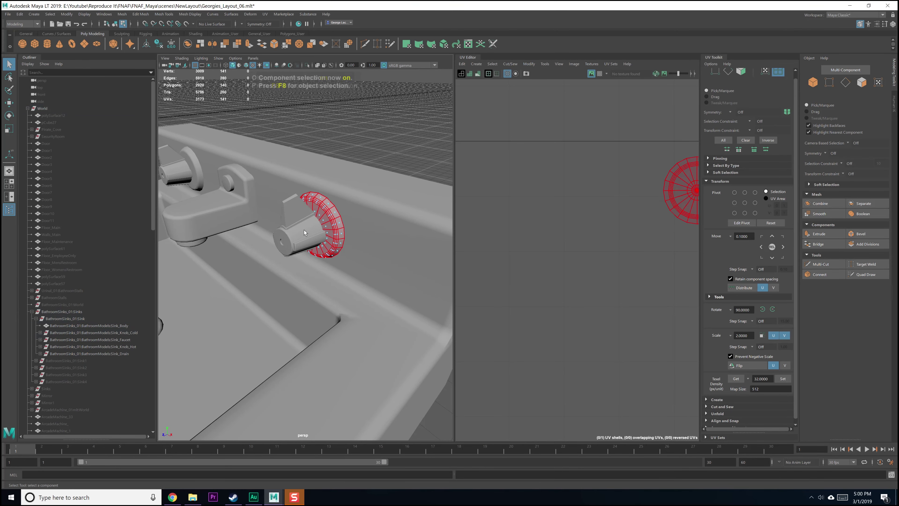
# - Select the cold knob's valve and try to unfold its whole UV shell
pyautogui.click(299, 232)
pyautogui.keyDown('alt'); pyautogui.moveTo(650, 180); pyautogui.dragTo(553, 209, button='middle'); pyautogui.keyUp('alt')
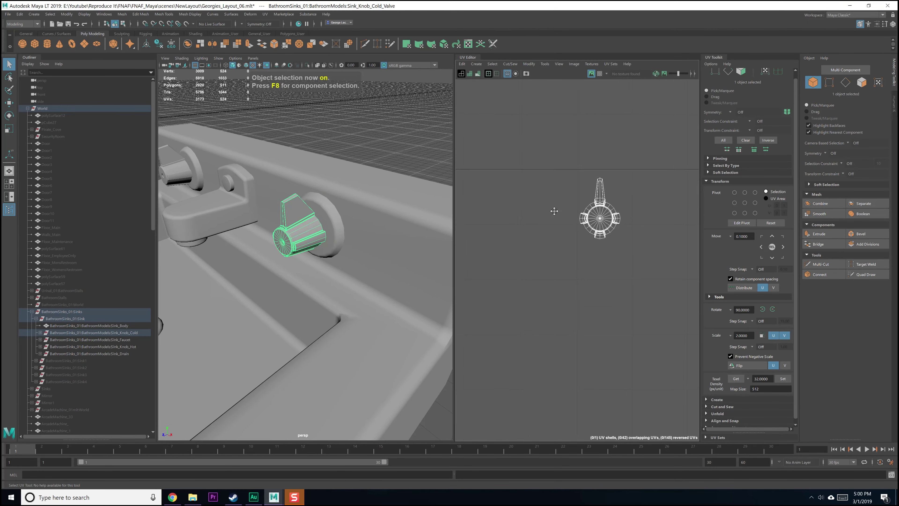
pyautogui.scroll(3, 584, 219)
pyautogui.moveTo(616, 213); pyautogui.dragTo(526, 215, button='right')
pyautogui.click(598, 217)
pyautogui.click(577, 261)
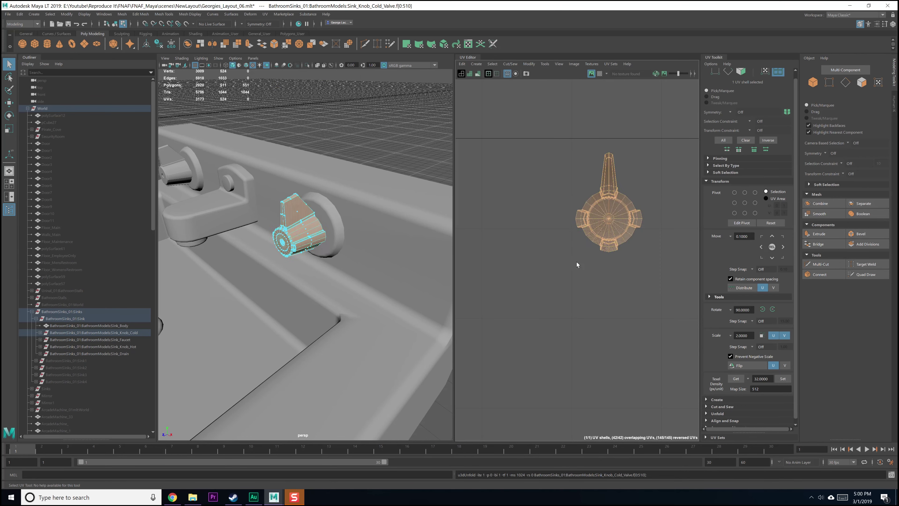
# - Select the valve's flat back faces using an Angle selection constraint of 5 and separate them into their own UV shell
pyautogui.scroll(3, 566, 235)
pyautogui.keyDown('alt'); pyautogui.moveTo(428, 225); pyautogui.dragTo(336, 223); pyautogui.keyUp('alt')
pyautogui.press('f')
pyautogui.keyDown('alt'); pyautogui.moveTo(335, 223); pyautogui.dragTo(334, 227, button='right'); pyautogui.keyUp('alt')
pyautogui.keyDown('alt'); pyautogui.moveTo(335, 226); pyautogui.dragTo(315, 227); pyautogui.keyUp('alt')
pyautogui.moveTo(315, 227); pyautogui.dragTo(315, 248, button='right')
pyautogui.click(340, 215)
pyautogui.click(840, 164)
pyautogui.click(854, 173)
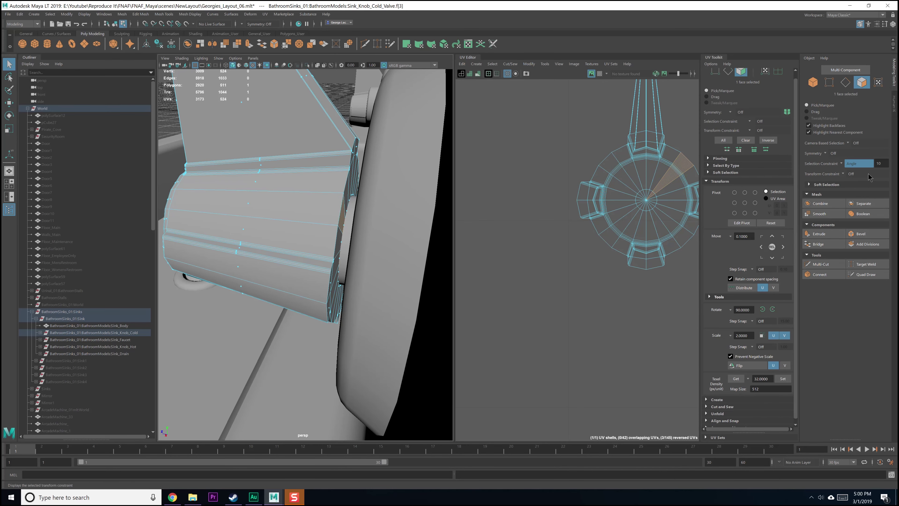
pyautogui.click(354, 196)
pyautogui.keyDown('shift'); pyautogui.moveTo(571, 207); pyautogui.dragTo(623, 220, button='right'); pyautogui.keyUp('shift')
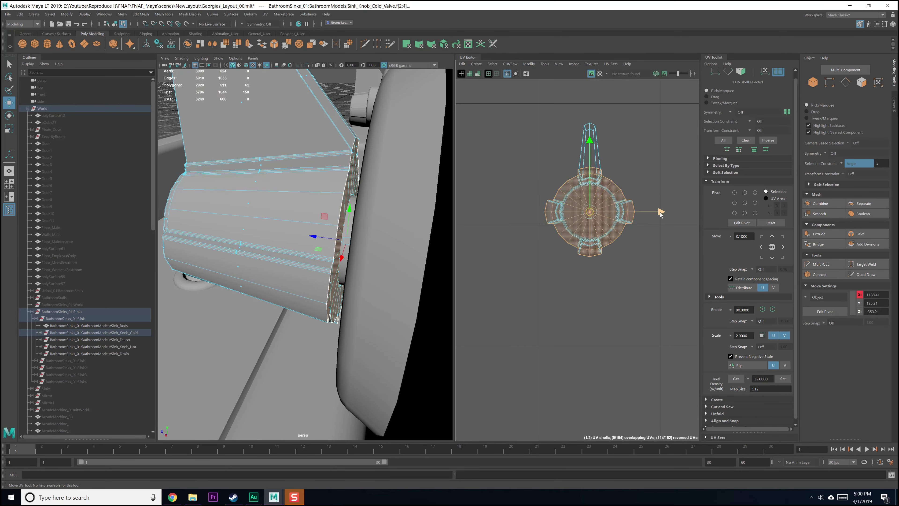
# - Move the valve's back shell clear of the rest and unfold both valve shells
pyautogui.keyDown('alt'); pyautogui.moveTo(623, 220); pyautogui.dragTo(531, 228, button='middle'); pyautogui.keyUp('alt')
pyautogui.click(665, 219)
pyautogui.hotkey('ctrl', 'z')
pyautogui.moveTo(657, 220); pyautogui.dragTo(704, 219)
pyautogui.scroll(-1, 620, 221)
pyautogui.moveTo(568, 200); pyautogui.dragTo(494, 181, button='right')
pyautogui.click(536, 209)
pyautogui.click(642, 209)
pyautogui.keyDown('shift'); pyautogui.click(538, 215); pyautogui.keyUp('shift')
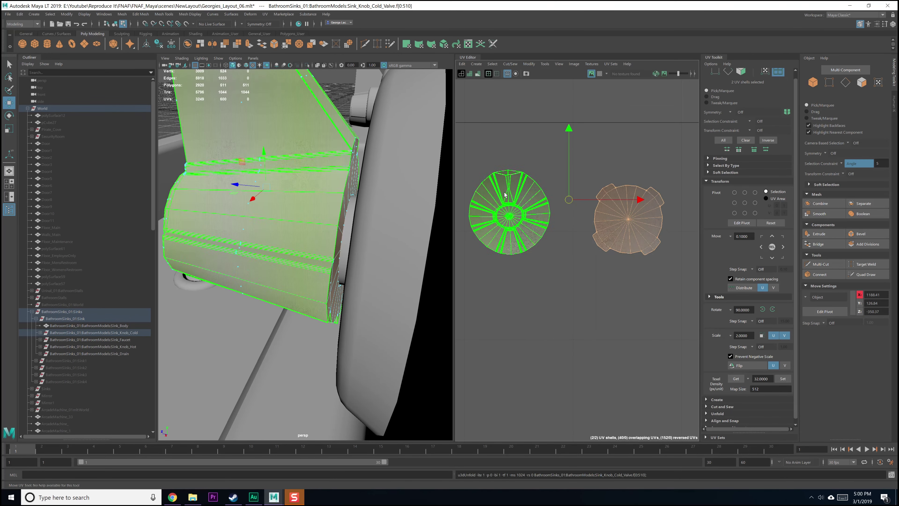
# - Examine the unfolded main shell of the cold valve against its handle and round front face
pyautogui.keyDown('alt'); pyautogui.moveTo(510, 193); pyautogui.dragTo(619, 203, button='middle'); pyautogui.keyUp('alt')
pyautogui.click(596, 177)
pyautogui.scroll(1, 620, 194)
pyautogui.click(591, 225)
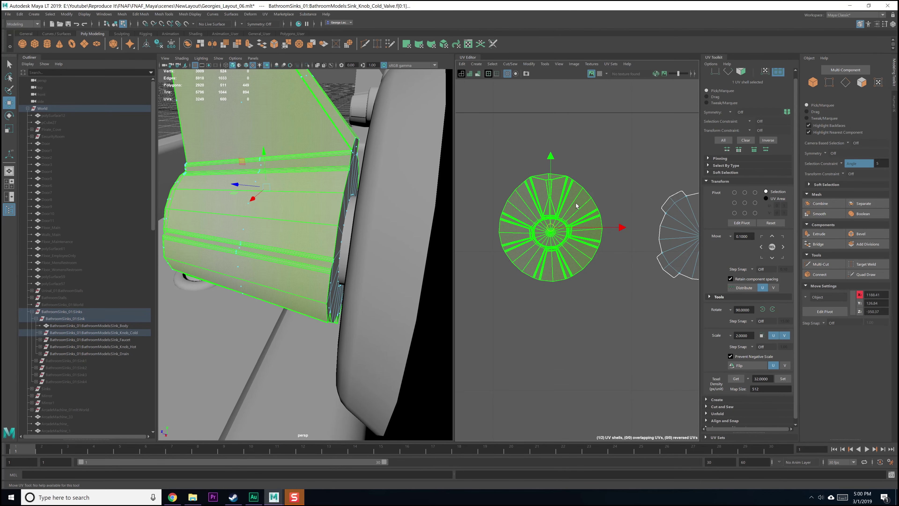
pyautogui.keyDown('alt'); pyautogui.moveTo(295, 188); pyautogui.dragTo(296, 195); pyautogui.keyUp('alt')
pyautogui.keyDown('alt'); pyautogui.moveTo(296, 195); pyautogui.dragTo(296, 192, button='middle'); pyautogui.keyUp('alt')
pyautogui.keyDown('alt'); pyautogui.moveTo(297, 192); pyautogui.dragTo(331, 227); pyautogui.keyUp('alt')
pyautogui.scroll(3, 321, 216)
pyautogui.scroll(-5, 320, 216)
pyautogui.scroll(5, 335, 242)
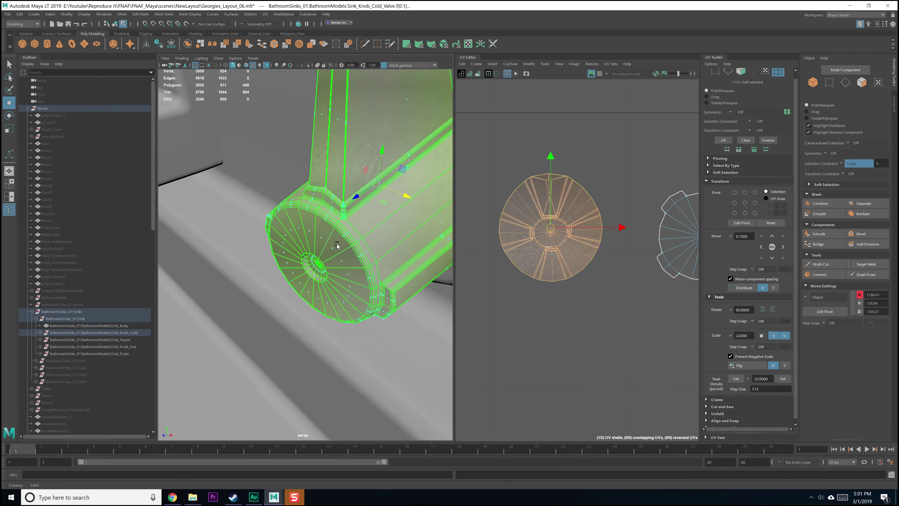
# - Cut the UVs along the edge loop around the base of the valve's raised handle and unfold the resulting shells
pyautogui.keyDown('alt'); pyautogui.moveTo(337, 244); pyautogui.dragTo(316, 254, button='middle'); pyautogui.keyUp('alt')
pyautogui.moveTo(339, 232); pyautogui.dragTo(339, 214, button='right')
pyautogui.doubleClick(325, 210)
pyautogui.keyDown('alt'); pyautogui.moveTo(325, 210); pyautogui.dragTo(320, 243); pyautogui.keyUp('alt')
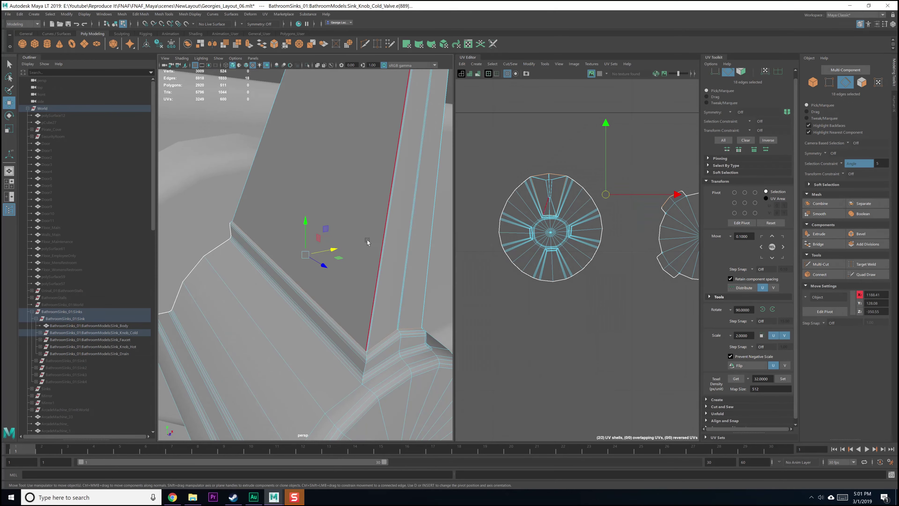
pyautogui.keyDown('alt'); pyautogui.moveTo(560, 227); pyautogui.dragTo(548, 238, button='middle'); pyautogui.keyUp('alt')
pyautogui.keyDown('shift'); pyautogui.moveTo(582, 176); pyautogui.dragTo(554, 169, button='right'); pyautogui.keyUp('shift')
pyautogui.moveTo(520, 177); pyautogui.dragTo(554, 239)
pyautogui.keyDown('shift'); pyautogui.moveTo(582, 166); pyautogui.dragTo(513, 172, button='right'); pyautogui.keyUp('shift')
pyautogui.scroll(-3, 526, 205)
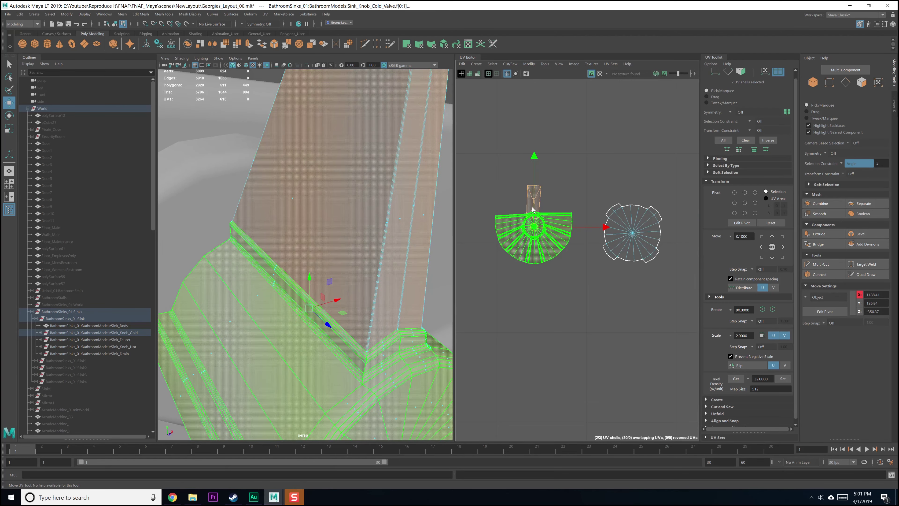
# - Move the valve's barrel shell and handle shell apart in UV space
pyautogui.click(535, 237)
pyautogui.moveTo(535, 235); pyautogui.dragTo(539, 288)
pyautogui.click(535, 208)
pyautogui.moveTo(536, 201); pyautogui.dragTo(556, 230)
pyautogui.keyDown('alt'); pyautogui.moveTo(556, 228); pyautogui.dragTo(510, 218, button='middle'); pyautogui.keyUp('alt')
# - Examine the handle and barrel shells to see which valve surfaces each one covers
pyautogui.scroll(-10, 337, 201)
pyautogui.keyDown('alt'); pyautogui.moveTo(337, 200); pyautogui.dragTo(339, 205); pyautogui.keyUp('alt')
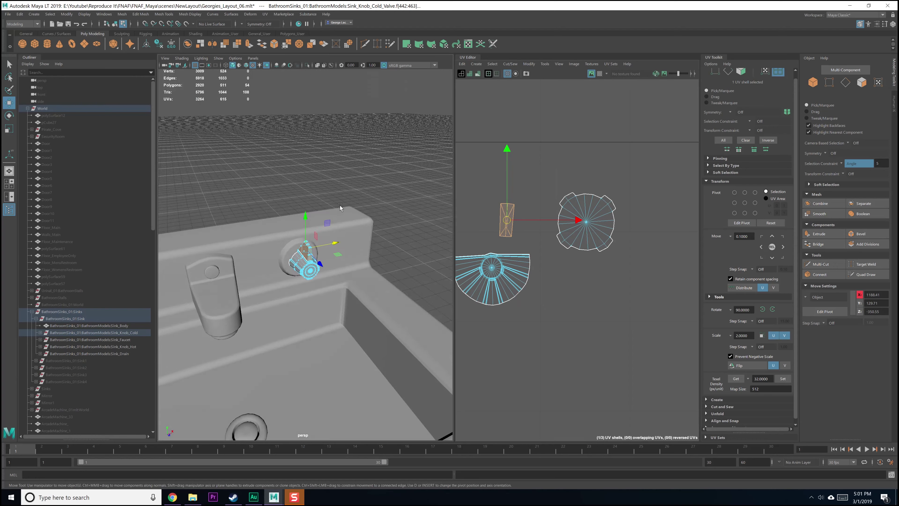
pyautogui.scroll(10, 340, 207)
pyautogui.keyDown('alt'); pyautogui.moveTo(515, 213); pyautogui.dragTo(531, 221, button='middle'); pyautogui.keyUp('alt')
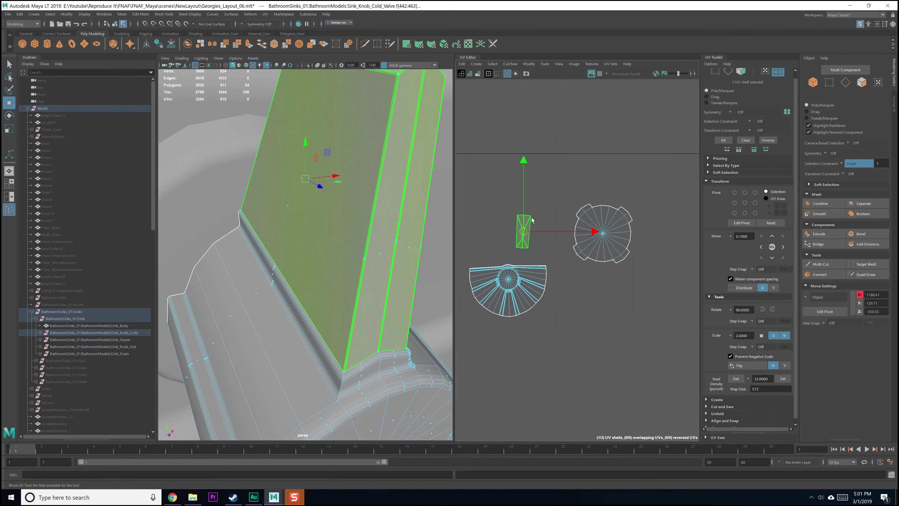
pyautogui.scroll(2, 530, 219)
pyautogui.click(554, 255)
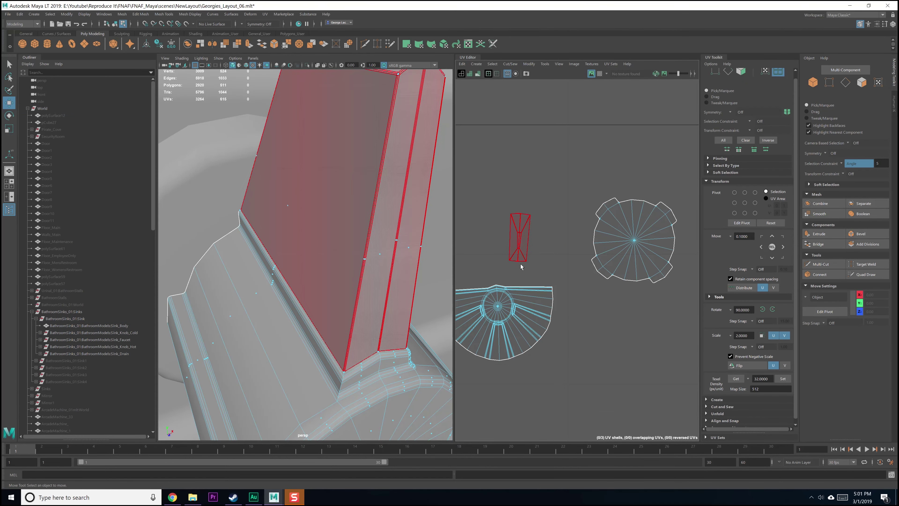
pyautogui.click(524, 240)
pyautogui.scroll(2, 547, 265)
pyautogui.click(547, 263)
pyautogui.scroll(-1, 548, 263)
pyautogui.keyDown('alt'); pyautogui.moveTo(502, 283); pyautogui.dragTo(565, 227, button='middle'); pyautogui.keyUp('alt')
pyautogui.click(566, 277)
pyautogui.scroll(5, 566, 278)
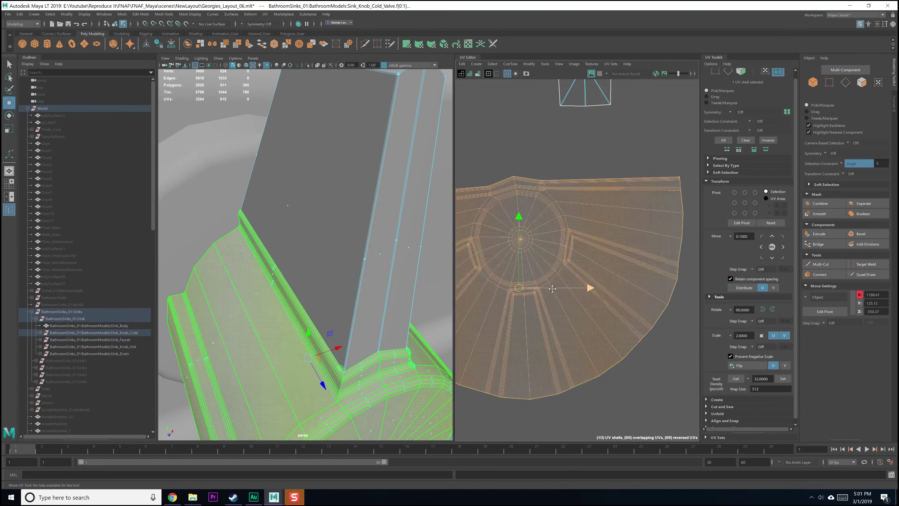
pyautogui.keyDown('alt'); pyautogui.moveTo(551, 289); pyautogui.dragTo(567, 274, button='middle'); pyautogui.keyUp('alt')
# - Cut the UVs around the rim of the valve's round front face and move that face's shell away from the barrel shell
pyautogui.keyDown('alt'); pyautogui.moveTo(335, 349); pyautogui.dragTo(331, 184); pyautogui.keyUp('alt')
pyautogui.moveTo(331, 185); pyautogui.dragTo(328, 173, button='right')
pyautogui.doubleClick(326, 183)
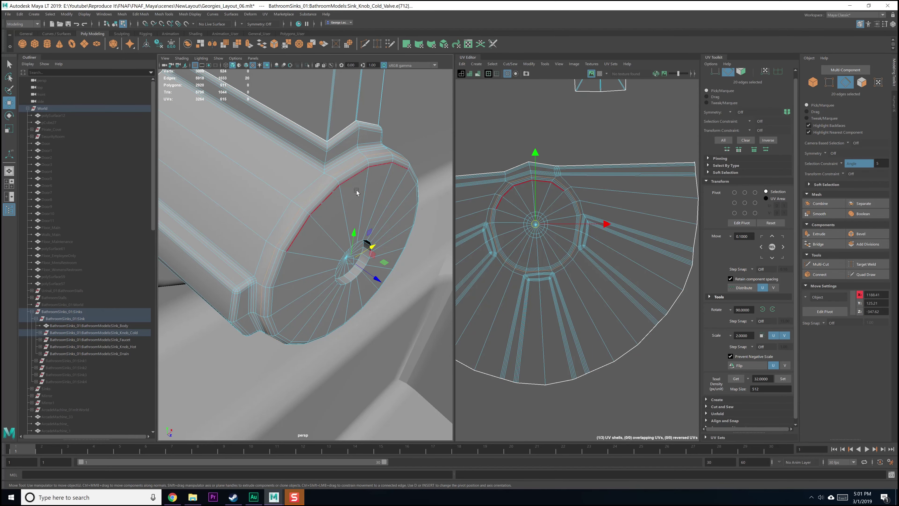
pyautogui.keyDown('alt'); pyautogui.moveTo(545, 212); pyautogui.dragTo(546, 218, button='middle'); pyautogui.keyUp('alt')
pyautogui.keyDown('shift'); pyautogui.moveTo(556, 226); pyautogui.dragTo(521, 234, button='right'); pyautogui.keyUp('shift')
pyautogui.scroll(-2, 550, 238)
pyautogui.click(540, 233)
pyautogui.moveTo(541, 233); pyautogui.dragTo(511, 127)
pyautogui.scroll(2, 545, 192)
# - Cut a seam through the remaining closed barrel ring and unfold it into a curved strip
pyautogui.click(540, 209)
pyautogui.moveTo(540, 212); pyautogui.dragTo(538, 232, button='right')
pyautogui.doubleClick(541, 207)
pyautogui.scroll(-2, 528, 225)
pyautogui.click(593, 231)
pyautogui.keyDown('shift'); pyautogui.moveTo(594, 232); pyautogui.dragTo(515, 233, button='right'); pyautogui.keyUp('shift')
pyautogui.scroll(-2, 555, 259)
pyautogui.click(589, 229)
pyautogui.scroll(2, 588, 230)
pyautogui.scroll(-4, 578, 234)
pyautogui.keyDown('alt'); pyautogui.moveTo(565, 234); pyautogui.dragTo(550, 218, button='middle'); pyautogui.keyUp('alt')
pyautogui.scroll(-3, 591, 231)
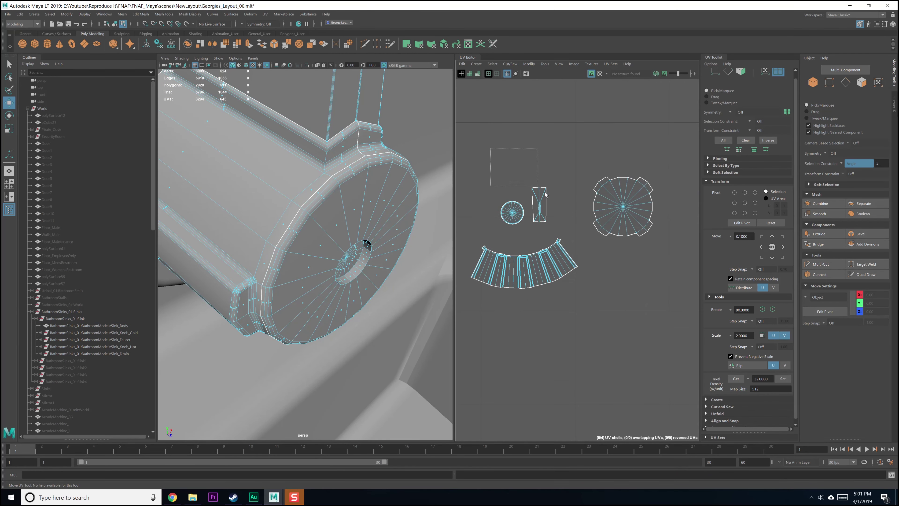
# - Optimize all four UV shells of the cold knob's valve, clear the selection and save the scene
pyautogui.moveTo(545, 194); pyautogui.dragTo(607, 260)
pyautogui.keyDown('shift'); pyautogui.moveTo(542, 211); pyautogui.dragTo(567, 208, button='right'); pyautogui.keyUp('shift')
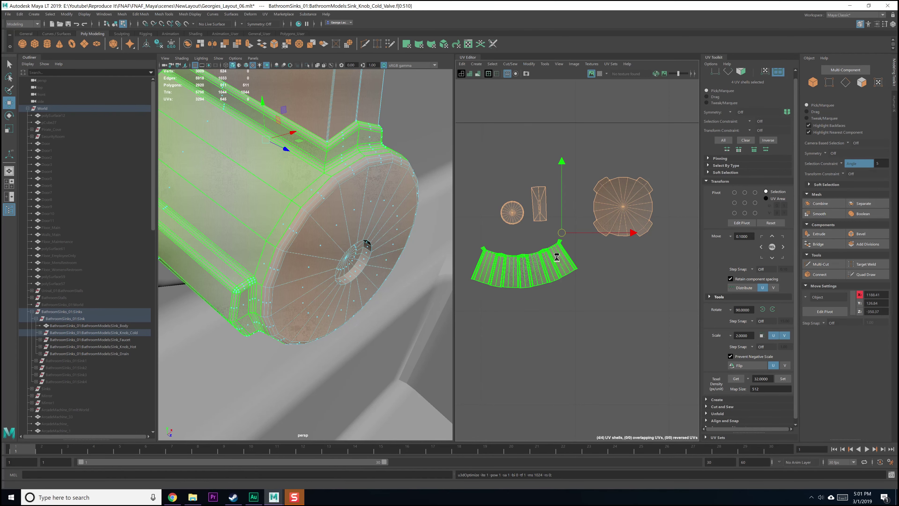
pyautogui.keyDown('shift'); pyautogui.moveTo(531, 232); pyautogui.dragTo(534, 242, button='right'); pyautogui.keyUp('shift')
pyautogui.keyDown('shift'); pyautogui.moveTo(533, 335); pyautogui.dragTo(537, 331, button='right'); pyautogui.keyUp('shift')
pyautogui.click(541, 333)
pyautogui.scroll(-5, 554, 311)
pyautogui.press('q')
pyautogui.hotkey('ctrl', 's')
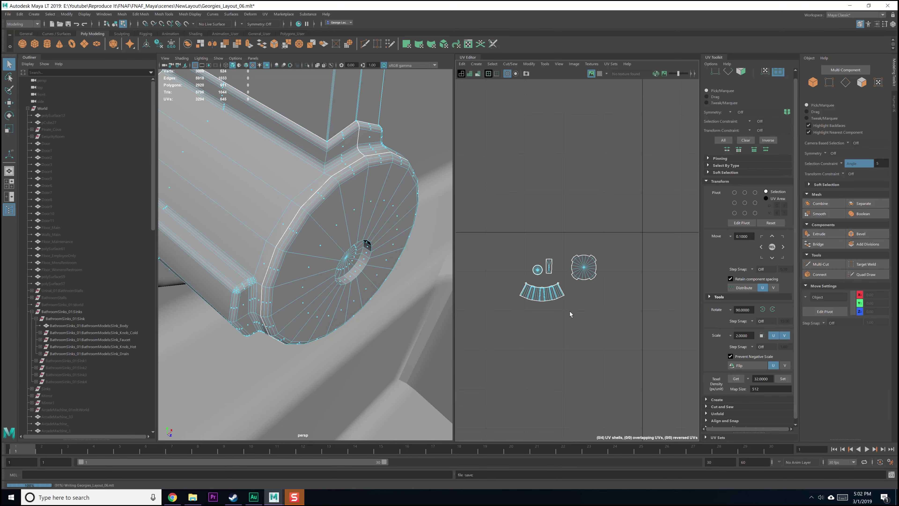
# - Transfer the cold valve's UV sets to the hot knob's valve with Topology as the sample space, and check the copied shells
pyautogui.scroll(-6, 569, 312)
pyautogui.press('w')
pyautogui.keyDown('alt'); pyautogui.moveTo(400, 313); pyautogui.dragTo(359, 312); pyautogui.keyUp('alt')
pyautogui.scroll(-10, 357, 310)
pyautogui.keyDown('alt'); pyautogui.moveTo(352, 304); pyautogui.dragTo(376, 307, button='middle'); pyautogui.keyUp('alt')
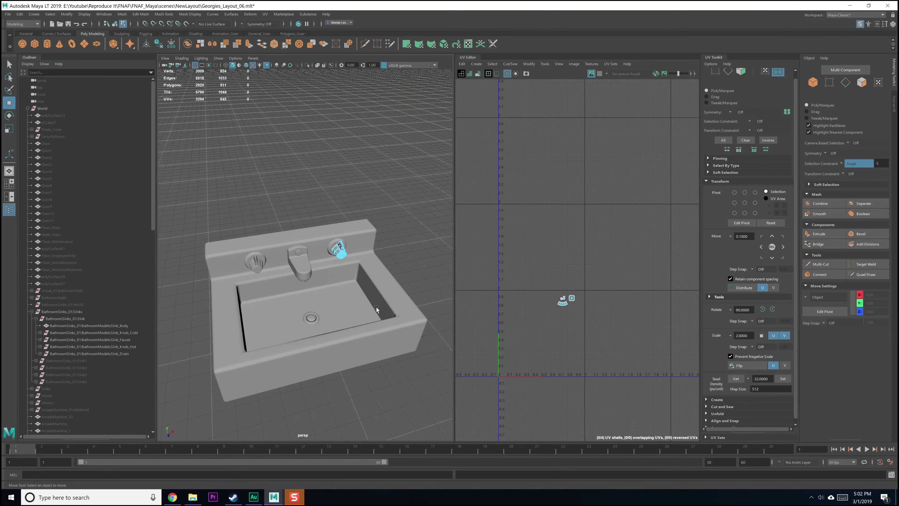
pyautogui.keyDown('alt'); pyautogui.moveTo(376, 306); pyautogui.dragTo(357, 306); pyautogui.keyUp('alt')
pyautogui.scroll(4, 356, 306)
pyautogui.press('F8')
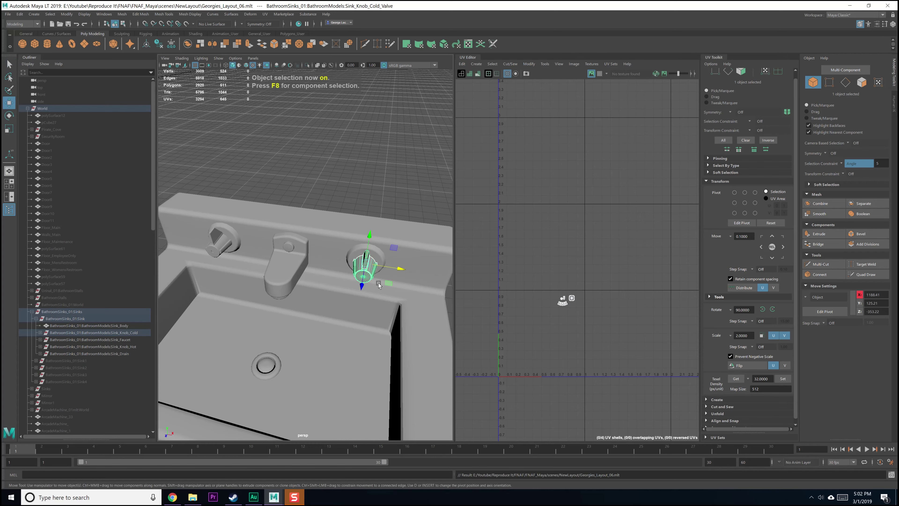
pyautogui.press('q')
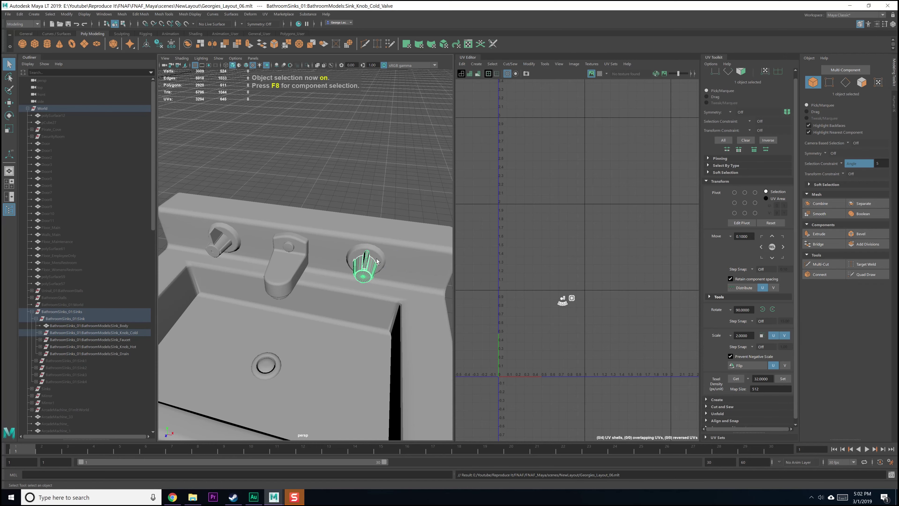
pyautogui.keyDown('shift'); pyautogui.click(210, 244); pyautogui.keyUp('shift')
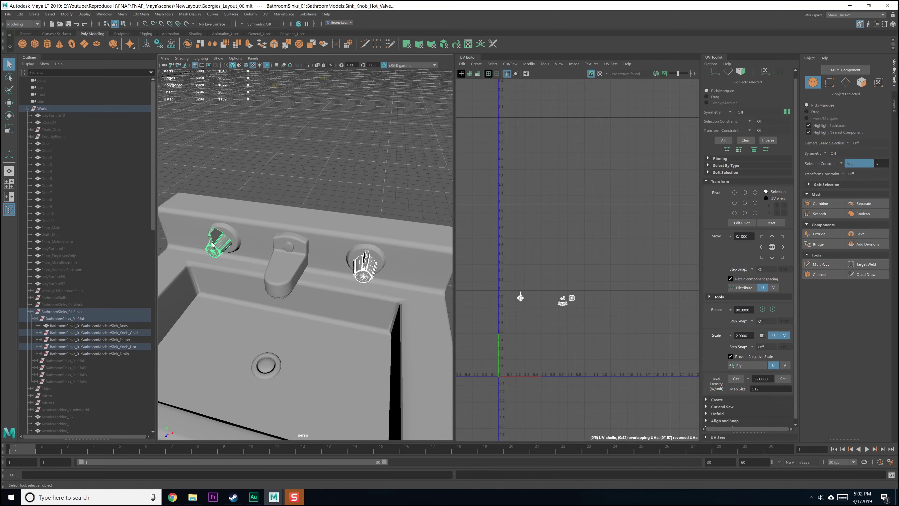
pyautogui.click(122, 14)
pyautogui.click(182, 127)
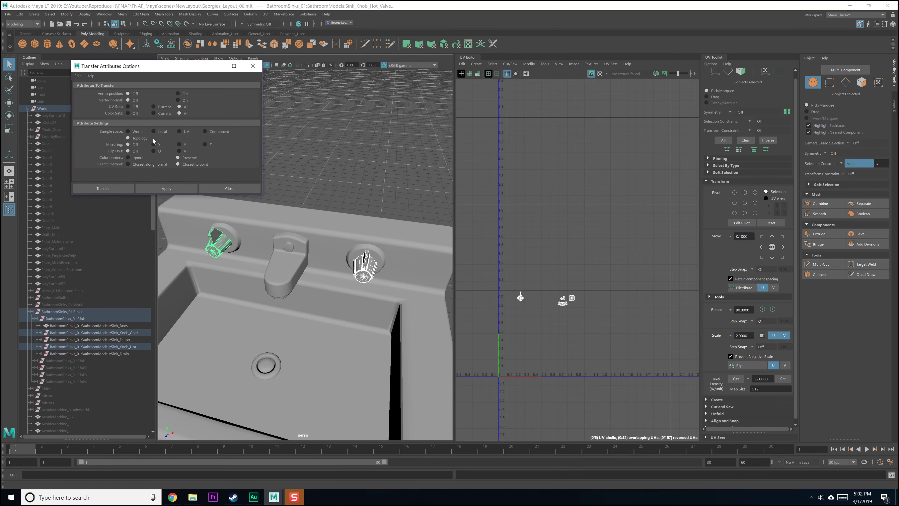
pyautogui.scroll(5, 563, 322)
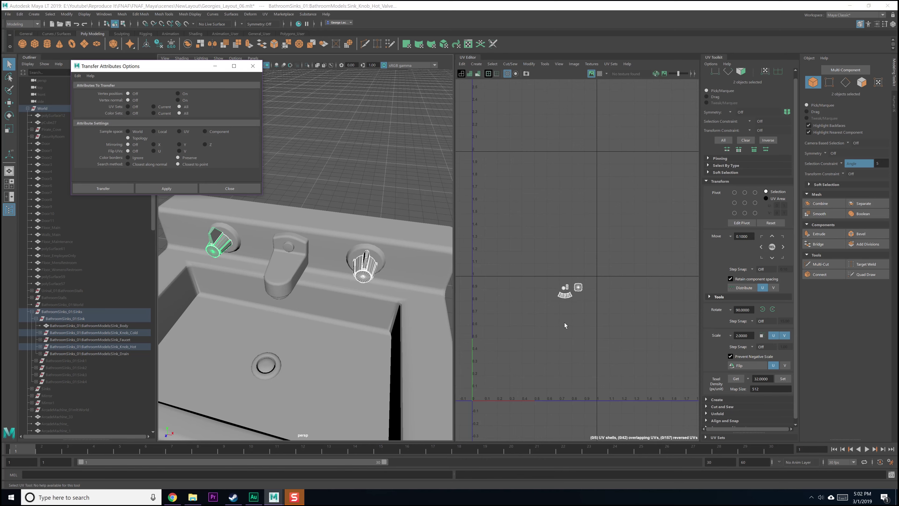
pyautogui.click(220, 245)
pyautogui.click(364, 265)
pyautogui.click(214, 249)
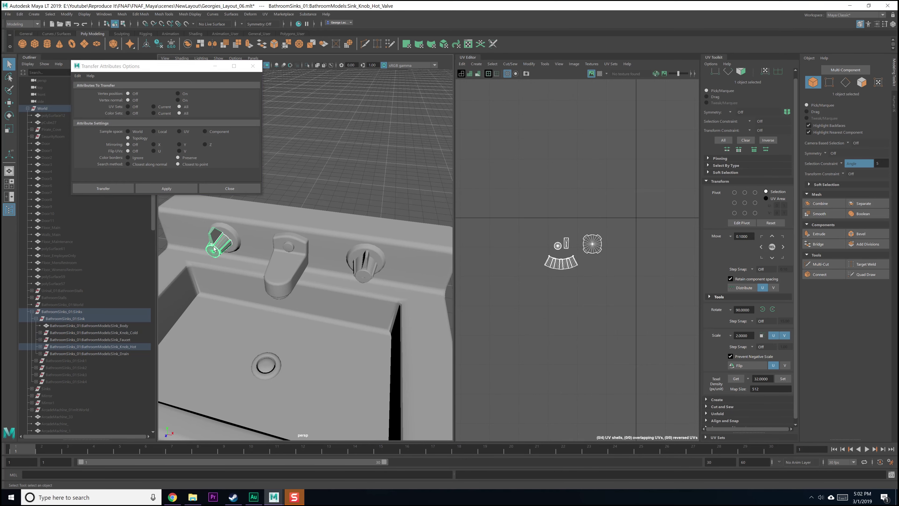
# - Transfer the cold knob backing's UVs to the hot knob's backing and check the copied shell
pyautogui.click(357, 253)
pyautogui.click(235, 234)
pyautogui.click(348, 254)
pyautogui.keyDown('shift'); pyautogui.click(233, 237); pyautogui.keyUp('shift')
pyautogui.click(179, 190)
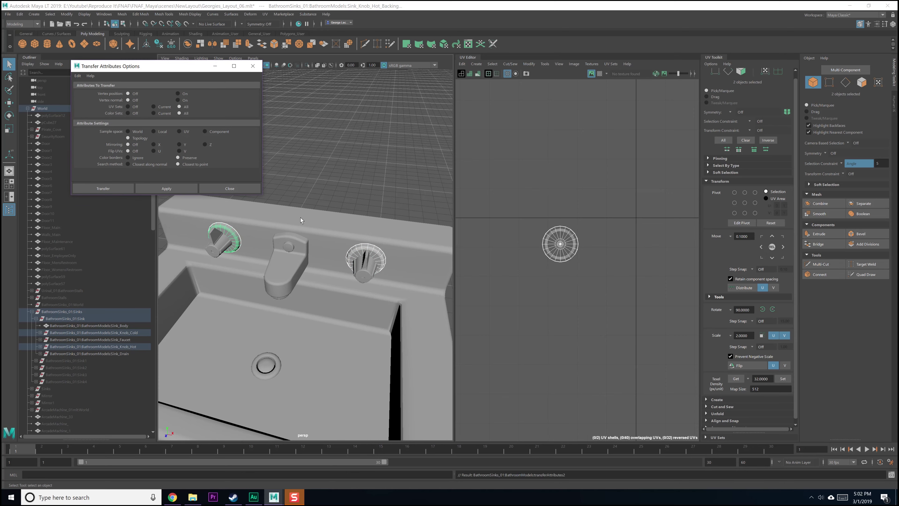
pyautogui.scroll(-3, 460, 266)
pyautogui.keyDown('alt'); pyautogui.moveTo(493, 263); pyautogui.dragTo(557, 253, button='middle'); pyautogui.keyUp('alt')
pyautogui.click(350, 254)
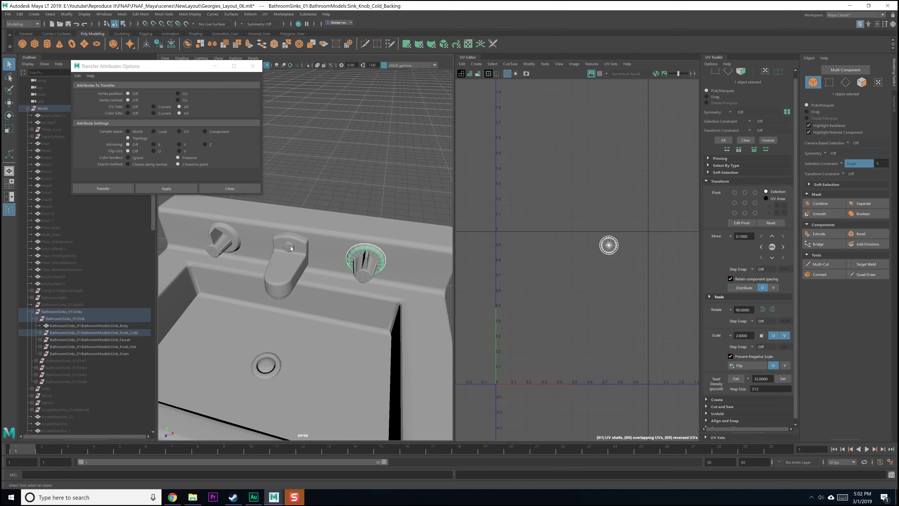
pyautogui.click(237, 232)
# - Close the attribute transfer options, save the scene and clear the selection
pyautogui.click(241, 189)
pyautogui.scroll(-3, 261, 215)
pyautogui.hotkey('ctrl', 's')
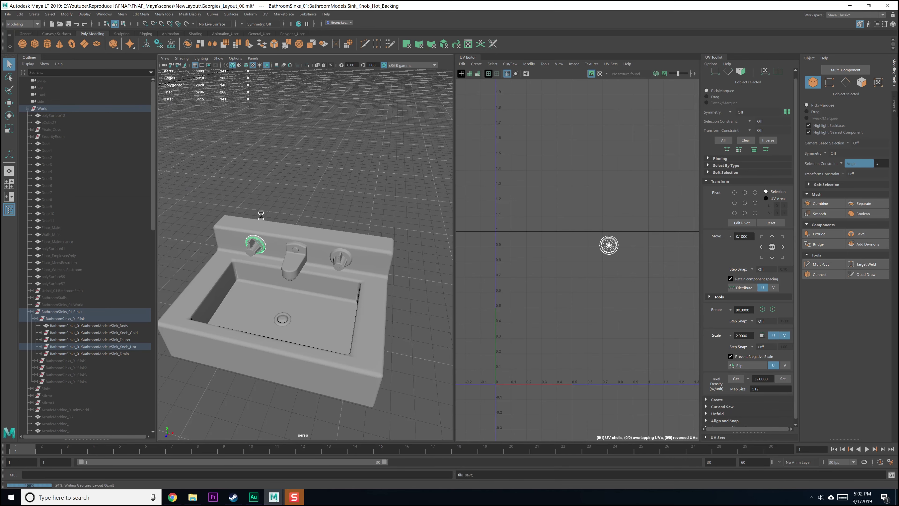
pyautogui.click(324, 193)
# - Select the sink body and both knobs with their valves and backings, and pack all their UV shells together into one tile
pyautogui.scroll(3, 349, 273)
pyautogui.click(356, 261)
pyautogui.keyDown('shift'); pyautogui.click(355, 269); pyautogui.keyUp('shift')
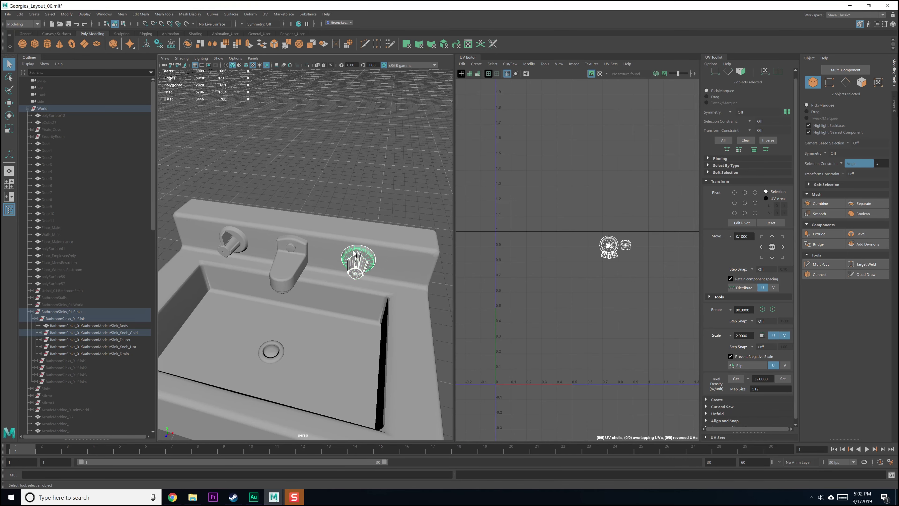
pyautogui.keyDown('shift'); pyautogui.click(277, 222); pyautogui.keyUp('shift')
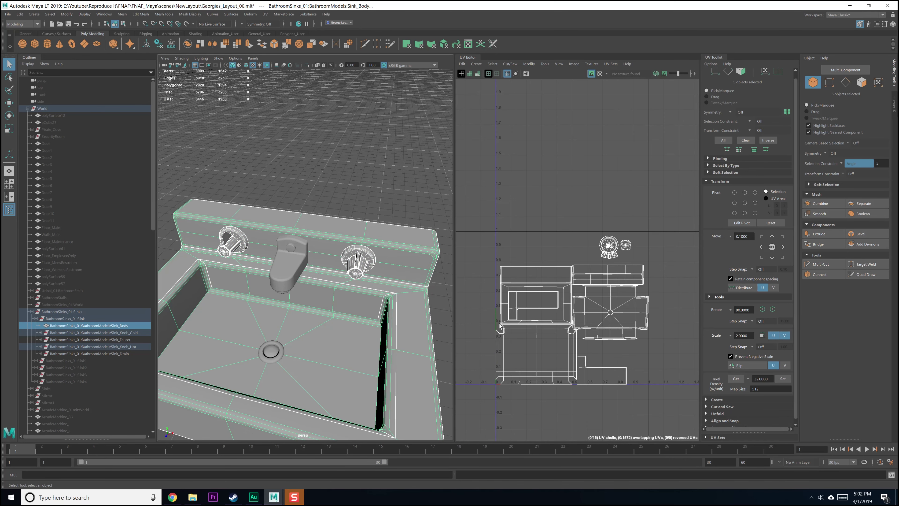
pyautogui.scroll(-2, 506, 326)
pyautogui.moveTo(557, 303); pyautogui.dragTo(526, 294, button='right')
pyautogui.moveTo(488, 204); pyautogui.dragTo(643, 391)
pyautogui.keyDown('shift'); pyautogui.moveTo(564, 220); pyautogui.dragTo(518, 243, button='right'); pyautogui.keyUp('shift')
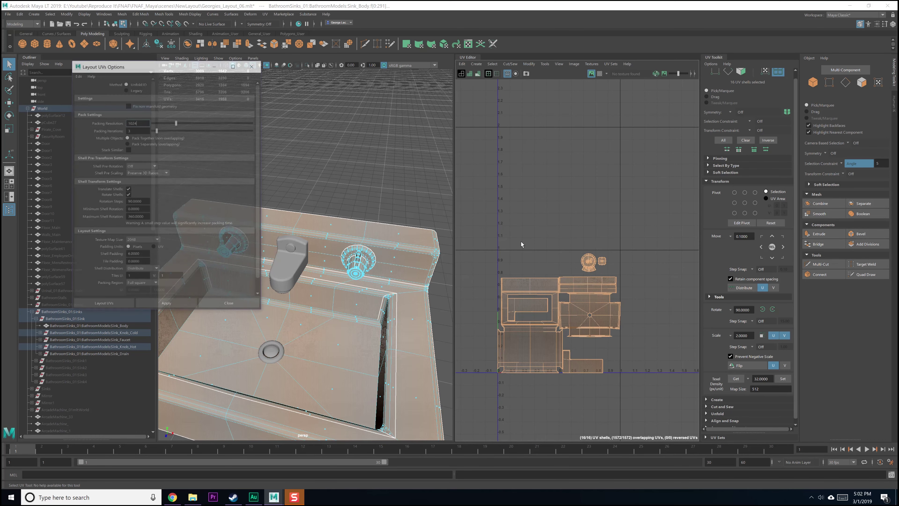
pyautogui.click(171, 306)
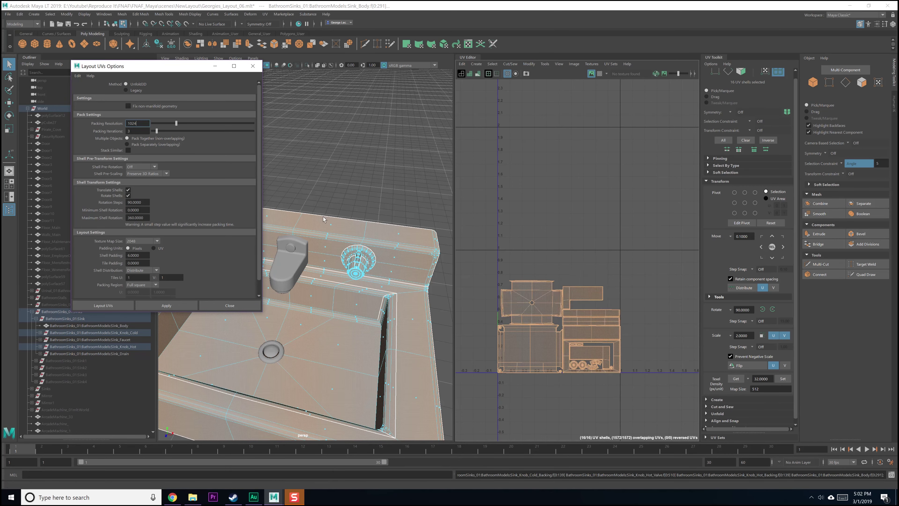
pyautogui.scroll(3, 561, 262)
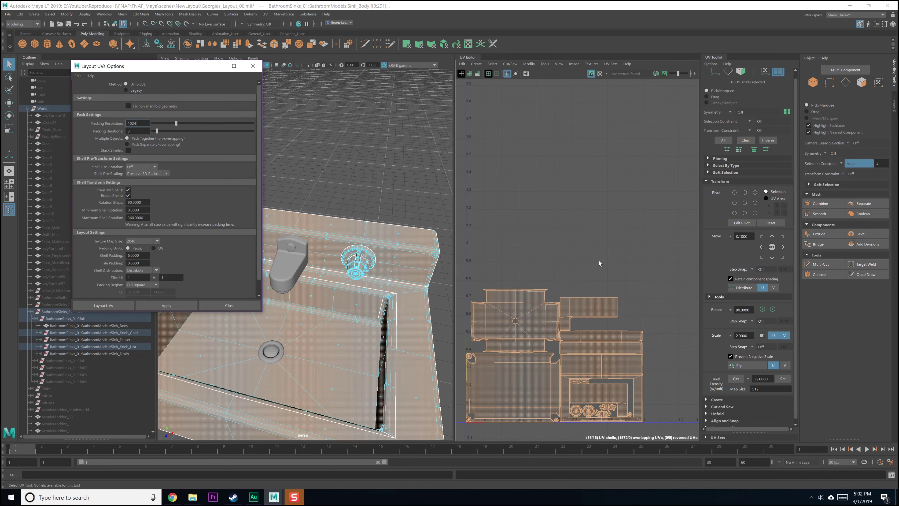
pyautogui.keyDown('alt'); pyautogui.moveTo(564, 310); pyautogui.dragTo(605, 278, button='middle'); pyautogui.keyUp('alt')
# - Inspect the drain opening, temporarily hiding the sink body to examine the drain piping beneath it
pyautogui.keyDown('alt'); pyautogui.moveTo(404, 358); pyautogui.dragTo(329, 353); pyautogui.keyUp('alt')
pyautogui.scroll(-5, 369, 333)
pyautogui.keyDown('alt'); pyautogui.moveTo(329, 308); pyautogui.dragTo(351, 268); pyautogui.keyUp('alt')
pyautogui.click(343, 341)
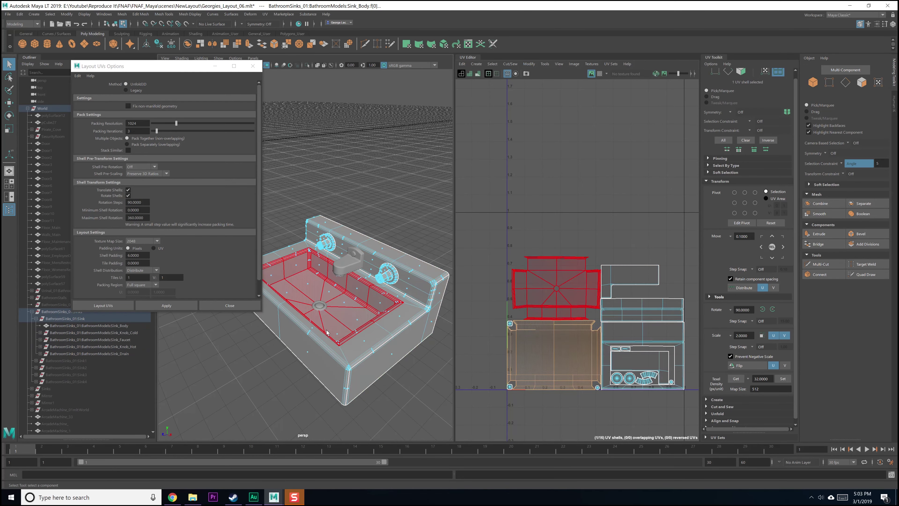
pyautogui.scroll(6, 343, 341)
pyautogui.scroll(5, 343, 341)
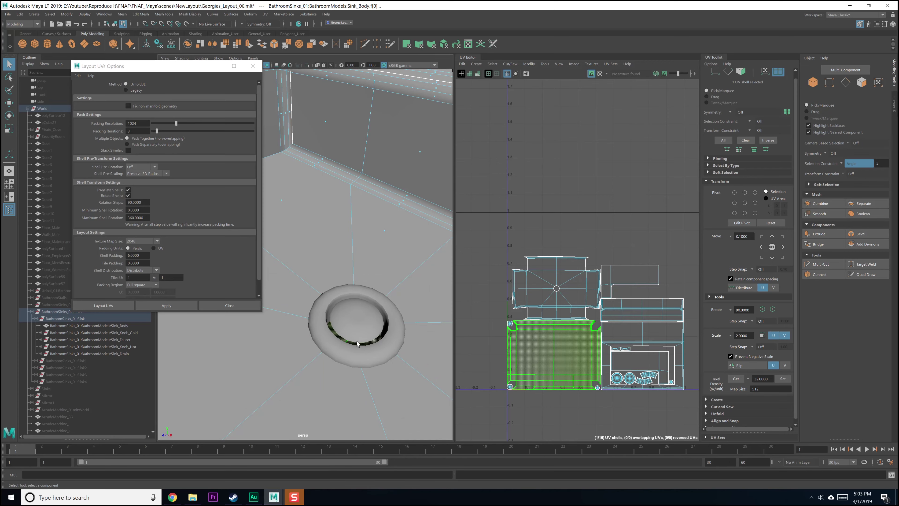
pyautogui.press('F8')
pyautogui.click(360, 333)
pyautogui.click(377, 304)
pyautogui.click(370, 329)
pyautogui.keyDown('alt'); pyautogui.moveTo(360, 346); pyautogui.dragTo(359, 363); pyautogui.keyUp('alt')
pyautogui.scroll(4, 359, 364)
pyautogui.keyDown('alt'); pyautogui.moveTo(368, 386); pyautogui.dragTo(361, 379, button='middle'); pyautogui.keyUp('alt')
pyautogui.keyDown('alt'); pyautogui.moveTo(361, 378); pyautogui.dragTo(345, 281, button='right'); pyautogui.keyUp('alt')
pyautogui.click(345, 281)
pyautogui.hotkey('ctrl', 'h')
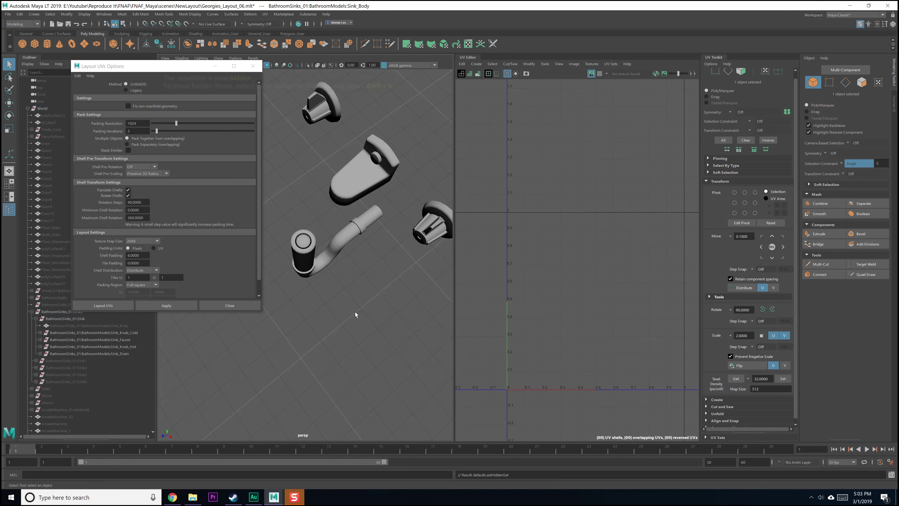
pyautogui.hotkey('shift', 'h')
pyautogui.keyDown('alt'); pyautogui.moveTo(344, 305); pyautogui.dragTo(371, 283, button='right'); pyautogui.keyUp('alt')
pyautogui.keyDown('alt'); pyautogui.moveTo(332, 226); pyautogui.dragTo(315, 231); pyautogui.keyUp('alt')
# - Close the layout options and apply one planar UV projection to the drain cap and top piping together
pyautogui.click(315, 231)
pyautogui.keyDown('alt'); pyautogui.moveTo(315, 231); pyautogui.dragTo(351, 278, button='middle'); pyautogui.keyUp('alt')
pyautogui.keyDown('alt'); pyautogui.moveTo(351, 278); pyautogui.dragTo(328, 284); pyautogui.keyUp('alt')
pyautogui.moveTo(144, 64); pyautogui.dragTo(131, 112)
pyautogui.click(239, 113)
pyautogui.keyDown('alt'); pyautogui.moveTo(308, 264); pyautogui.dragTo(309, 242); pyautogui.keyUp('alt')
pyautogui.click(310, 241)
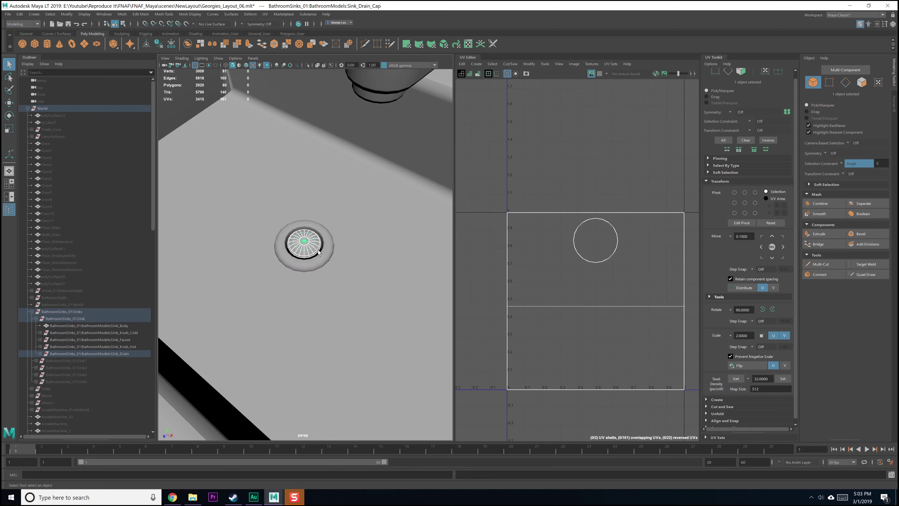
pyautogui.keyDown('shift'); pyautogui.click(325, 255); pyautogui.keyUp('shift')
pyautogui.click(266, 14)
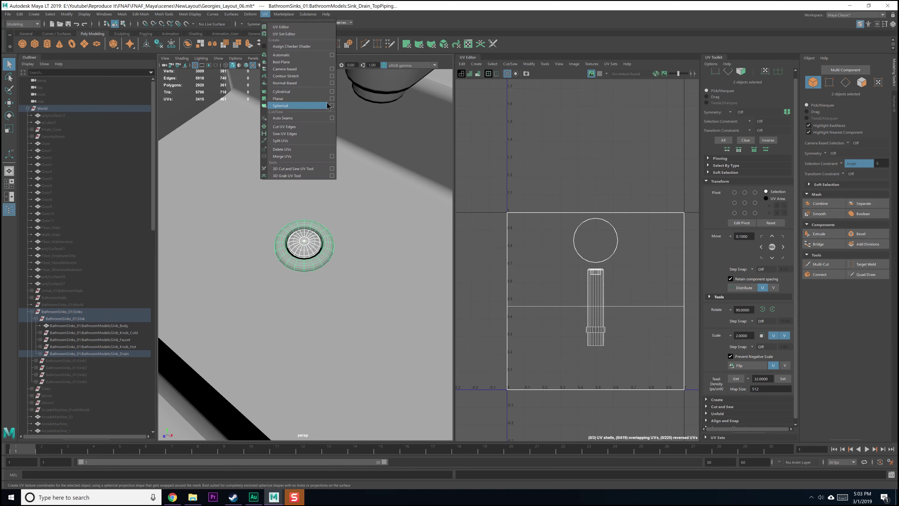
pyautogui.click(332, 100)
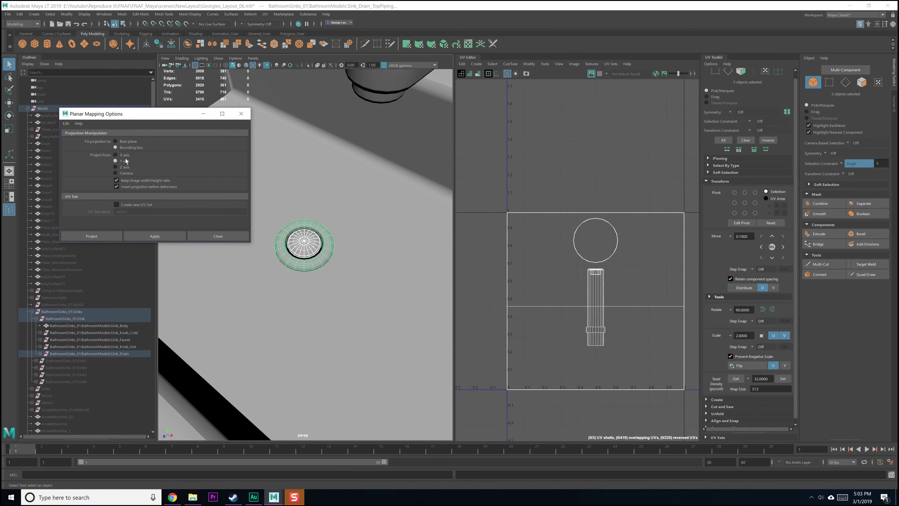
pyautogui.click(155, 235)
pyautogui.click(226, 238)
# - Move the top piping's UV shell about 0.3 units in negative U, clear of the drain cap's shell
pyautogui.keyDown('alt'); pyautogui.moveTo(530, 245); pyautogui.dragTo(510, 263, button='middle'); pyautogui.keyUp('alt')
pyautogui.scroll(3, 519, 276)
pyautogui.click(519, 277)
pyautogui.press('F8')
pyautogui.scroll(-3, 594, 291)
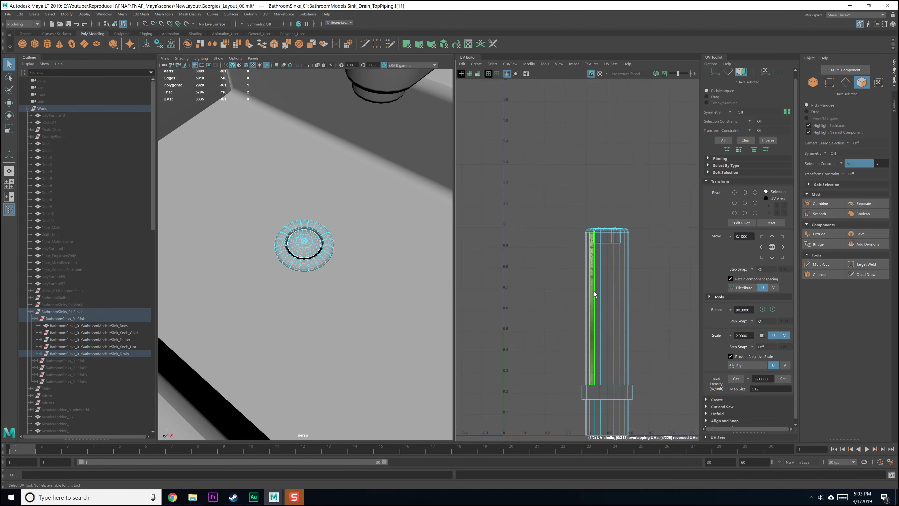
pyautogui.press('F8')
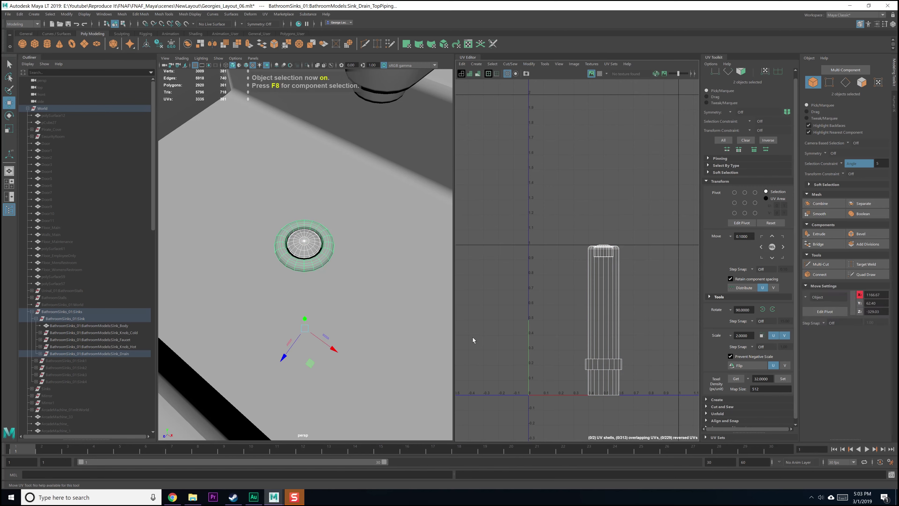
pyautogui.scroll(-2, 570, 309)
pyautogui.moveTo(597, 309); pyautogui.dragTo(566, 297, button='right')
pyautogui.click(591, 312)
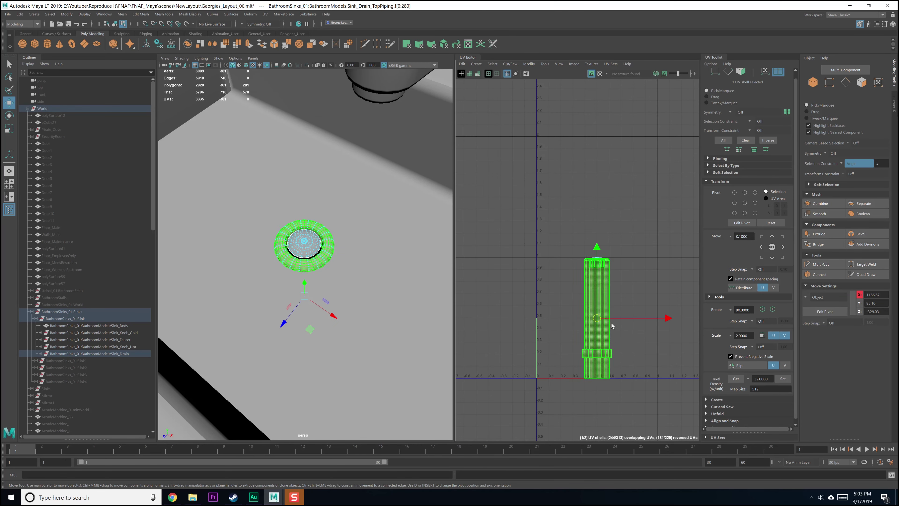
pyautogui.moveTo(669, 319); pyautogui.dragTo(630, 323)
# - Unfold the drain cap's UV shell into a round disc and clear the selection
pyautogui.click(597, 259)
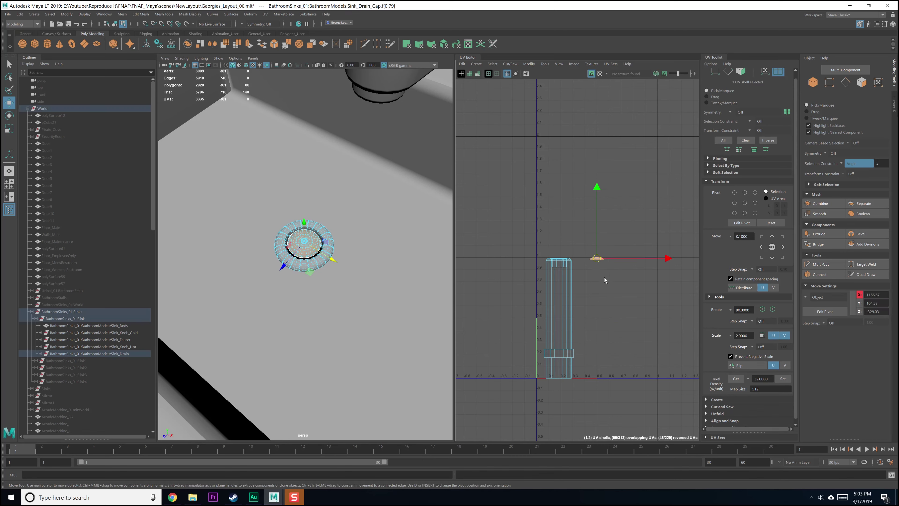
pyautogui.scroll(3, 606, 281)
pyautogui.moveTo(606, 280); pyautogui.dragTo(531, 276, button='right')
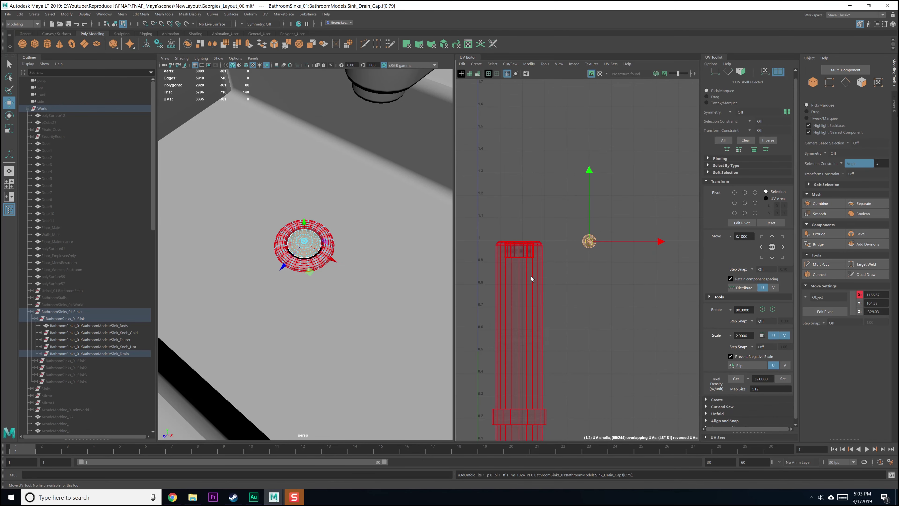
pyautogui.click(589, 242)
pyautogui.moveTo(588, 242); pyautogui.dragTo(605, 333, button='right')
pyautogui.click(600, 312)
# - Examine the drain's top piping from the inside and outside, from the sink opening down to its collar
pyautogui.keyDown('alt'); pyautogui.moveTo(354, 305); pyautogui.dragTo(340, 221); pyautogui.keyUp('alt')
pyautogui.scroll(-8, 341, 241)
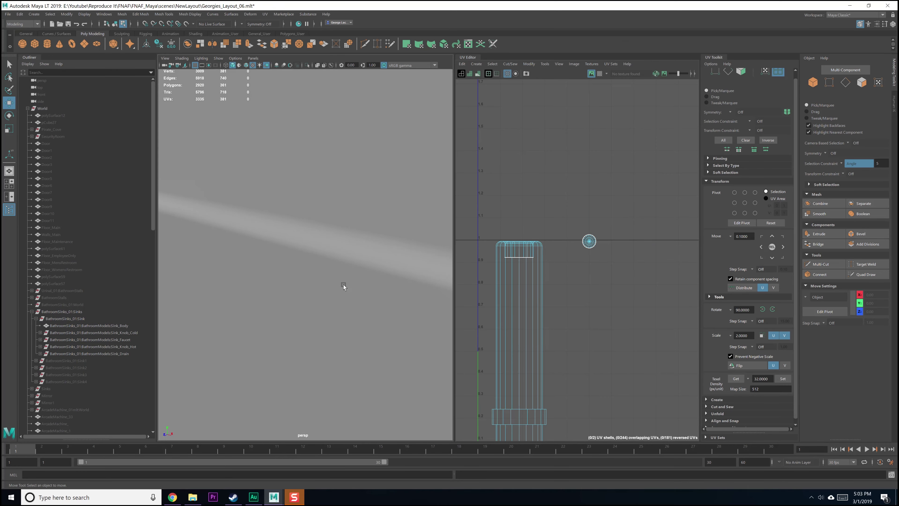
pyautogui.moveTo(339, 264)
pyautogui.keyDown('alt'); pyautogui.mouseDown(button='right')
pyautogui.moveTo(335, 254)
pyautogui.moveTo(342, 281)
pyautogui.mouseUp(button='right'); pyautogui.keyUp('alt')
pyautogui.keyDown('alt'); pyautogui.moveTo(343, 291); pyautogui.dragTo(341, 272); pyautogui.keyUp('alt')
pyautogui.scroll(10, 341, 273)
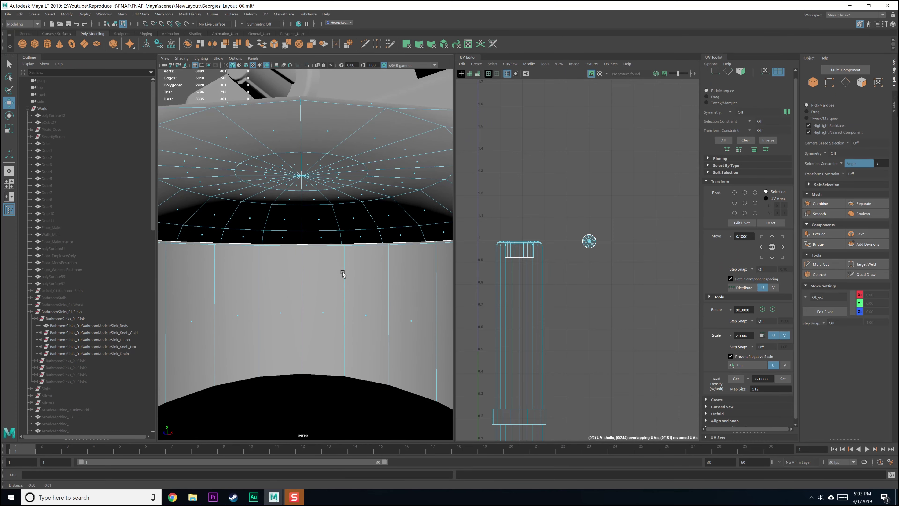
pyautogui.scroll(5, 342, 271)
pyautogui.scroll(-4, 343, 269)
pyautogui.scroll(4, 343, 266)
pyautogui.scroll(-4, 343, 265)
pyautogui.scroll(3, 342, 255)
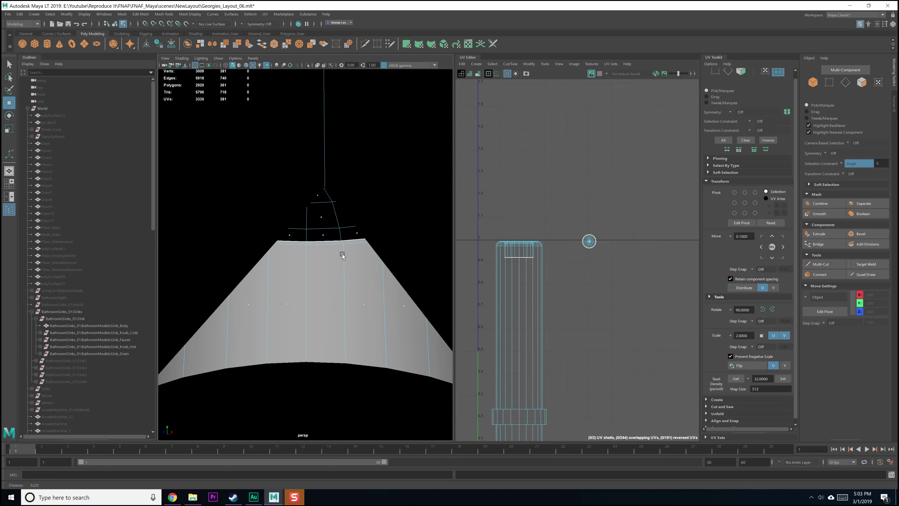
pyautogui.scroll(-3, 341, 254)
pyautogui.scroll(-6, 337, 240)
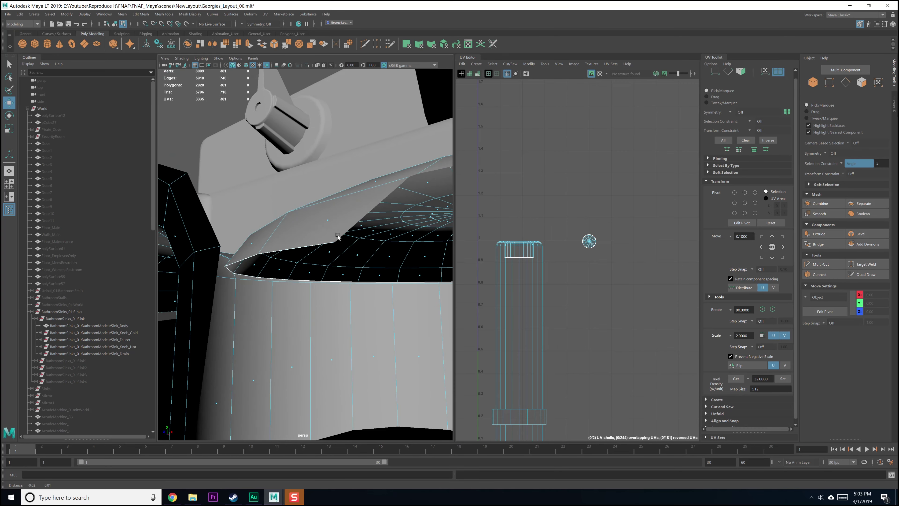
pyautogui.scroll(6, 337, 248)
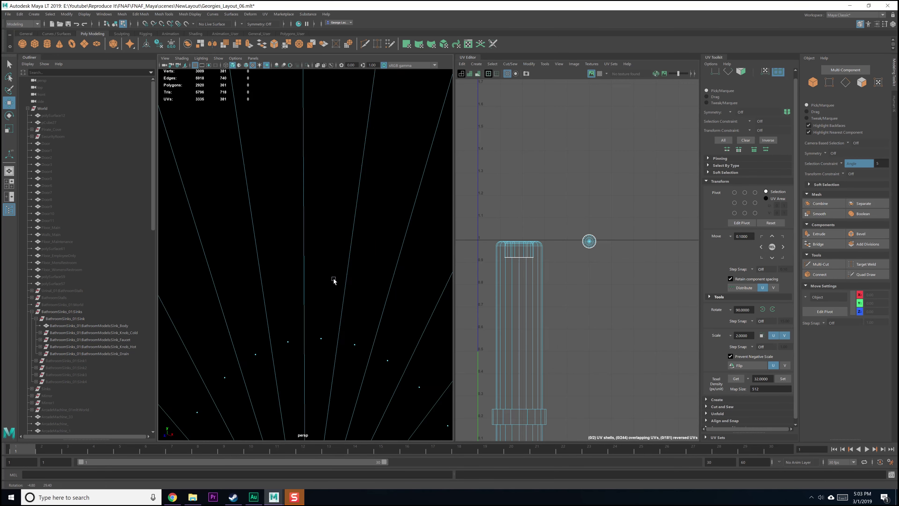
pyautogui.scroll(-2, 494, 319)
pyautogui.scroll(-2, 494, 318)
pyautogui.scroll(-8, 355, 315)
pyautogui.keyDown('alt'); pyautogui.moveTo(355, 315); pyautogui.dragTo(319, 304); pyautogui.keyUp('alt')
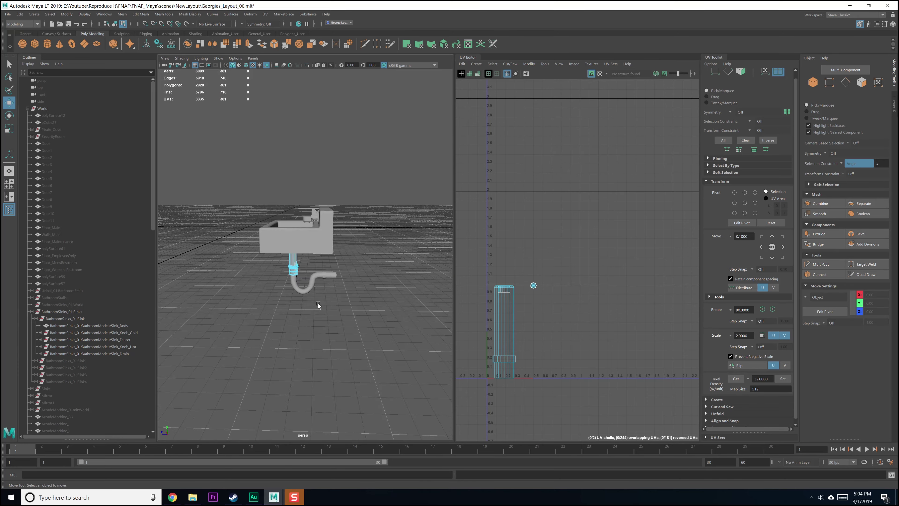
pyautogui.scroll(5, 315, 302)
pyautogui.keyDown('alt'); pyautogui.moveTo(315, 302); pyautogui.dragTo(369, 264, button='middle'); pyautogui.keyUp('alt')
pyautogui.scroll(3, 370, 264)
pyautogui.keyDown('alt'); pyautogui.moveTo(369, 264); pyautogui.dragTo(265, 271); pyautogui.keyUp('alt')
pyautogui.scroll(8, 265, 271)
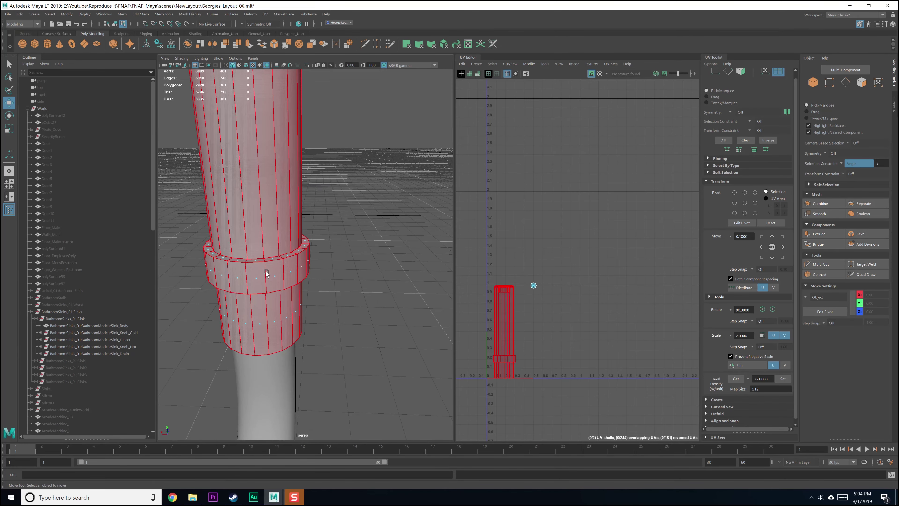
pyautogui.scroll(-4, 265, 270)
# - Cut a lengthwise UV seam along the drain's top piping and unfold its shell
pyautogui.press('F8')
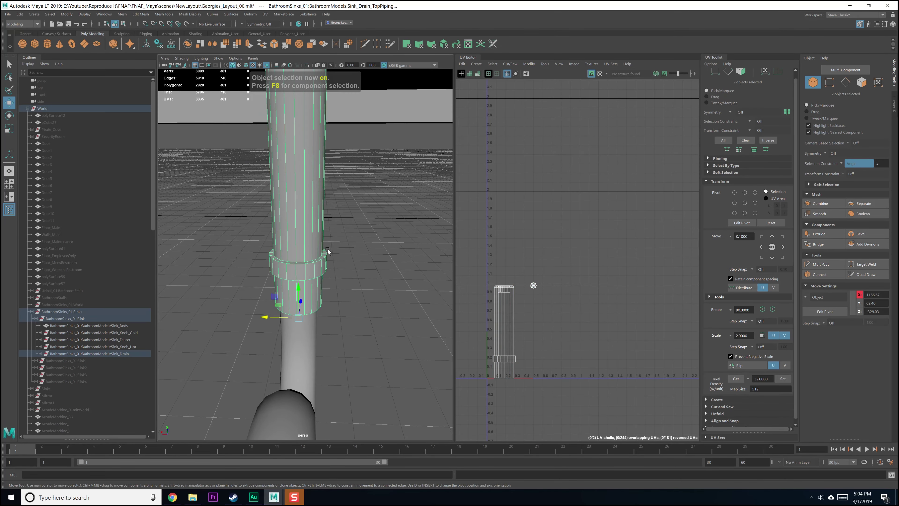
pyautogui.click(378, 249)
pyautogui.click(312, 222)
pyautogui.moveTo(302, 209); pyautogui.dragTo(296, 198, button='right')
pyautogui.doubleClick(300, 209)
pyautogui.keyDown('alt'); pyautogui.moveTo(299, 209); pyautogui.dragTo(319, 182); pyautogui.keyUp('alt')
pyautogui.keyDown('shift'); pyautogui.moveTo(568, 328); pyautogui.dragTo(546, 338, button='right'); pyautogui.keyUp('shift')
pyautogui.moveTo(546, 335); pyautogui.dragTo(442, 321, button='right')
pyautogui.click(502, 321)
pyautogui.scroll(6, 557, 326)
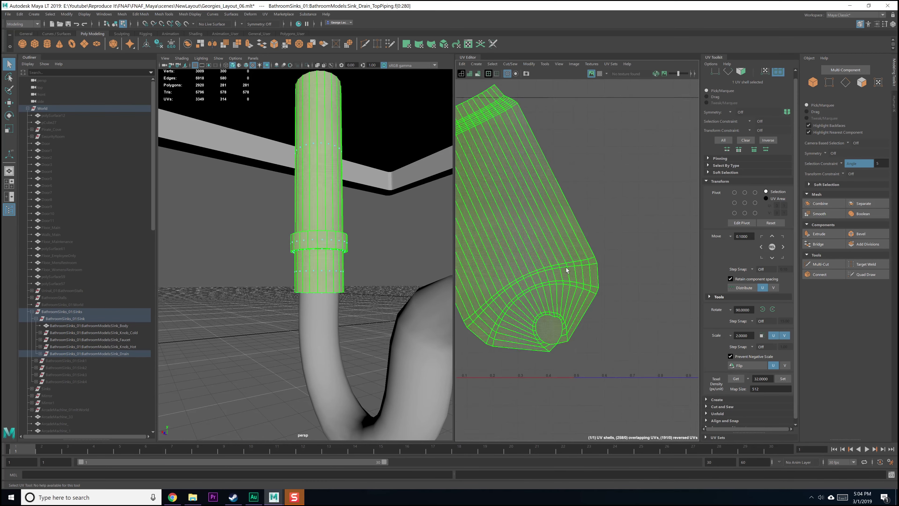
pyautogui.keyDown('alt'); pyautogui.moveTo(540, 356); pyautogui.dragTo(553, 278, button='middle'); pyautogui.keyUp('alt')
# - Cut the UVs along the edge loop around the top piping's round end, separating it as its own shell
pyautogui.moveTo(558, 292); pyautogui.dragTo(574, 301, button='right')
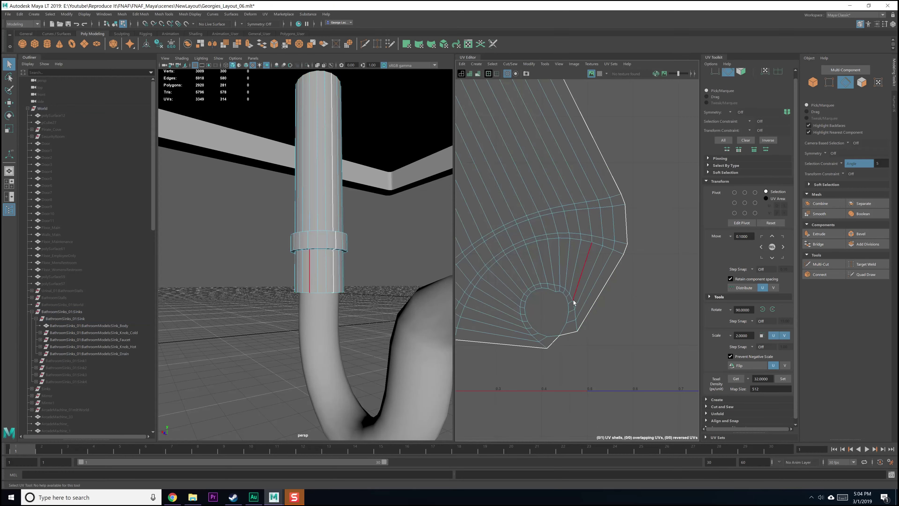
pyautogui.doubleClick(575, 313)
pyautogui.keyDown('alt'); pyautogui.moveTo(325, 321); pyautogui.dragTo(338, 305); pyautogui.keyUp('alt')
pyautogui.keyDown('alt'); pyautogui.moveTo(564, 313); pyautogui.dragTo(571, 301, button='middle'); pyautogui.keyUp('alt')
pyautogui.moveTo(580, 307); pyautogui.dragTo(572, 305, button='right')
pyautogui.click(559, 301)
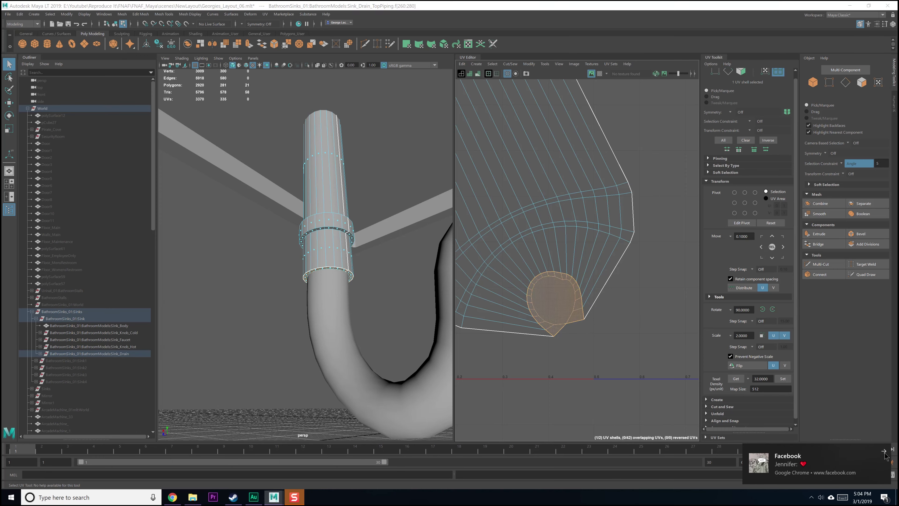
# - Unfold the top piping's round end and main shell, orient both shells, and clear the selection
pyautogui.click(618, 339)
pyautogui.click(571, 303)
pyautogui.keyDown('shift'); pyautogui.moveTo(568, 304); pyautogui.dragTo(502, 306, button='right'); pyautogui.keyUp('shift')
pyautogui.scroll(-2, 577, 322)
pyautogui.click(586, 283)
pyautogui.keyDown('shift'); pyautogui.moveTo(587, 275); pyautogui.dragTo(582, 383, button='right'); pyautogui.keyUp('shift')
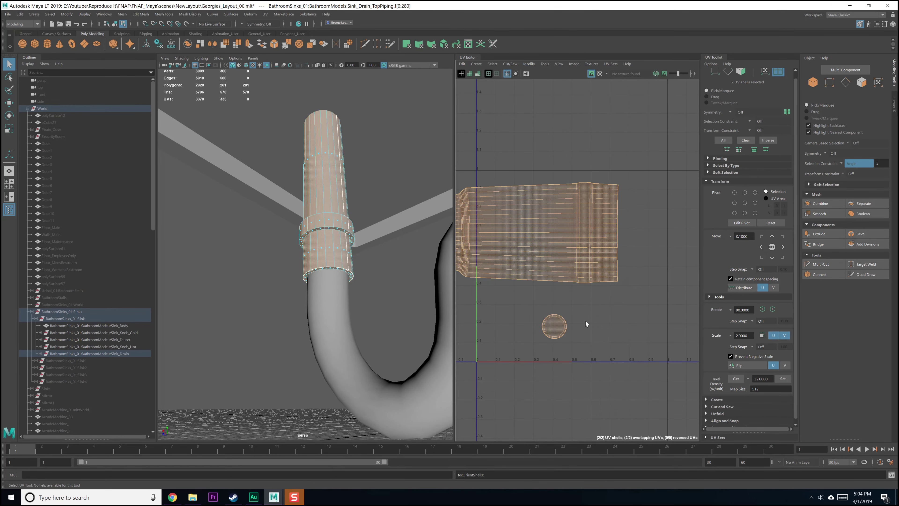
pyautogui.keyDown('shift'); pyautogui.moveTo(585, 252); pyautogui.dragTo(586, 253, button='right'); pyautogui.keyUp('shift')
pyautogui.press('w')
pyautogui.scroll(-8, 578, 314)
pyautogui.click(603, 343)
# - Pack the UV shells of the drain cap, top piping, sink body and both knobs into one tile, and check the piping's shell
pyautogui.keyDown('alt'); pyautogui.moveTo(340, 294); pyautogui.dragTo(378, 331); pyautogui.keyUp('alt')
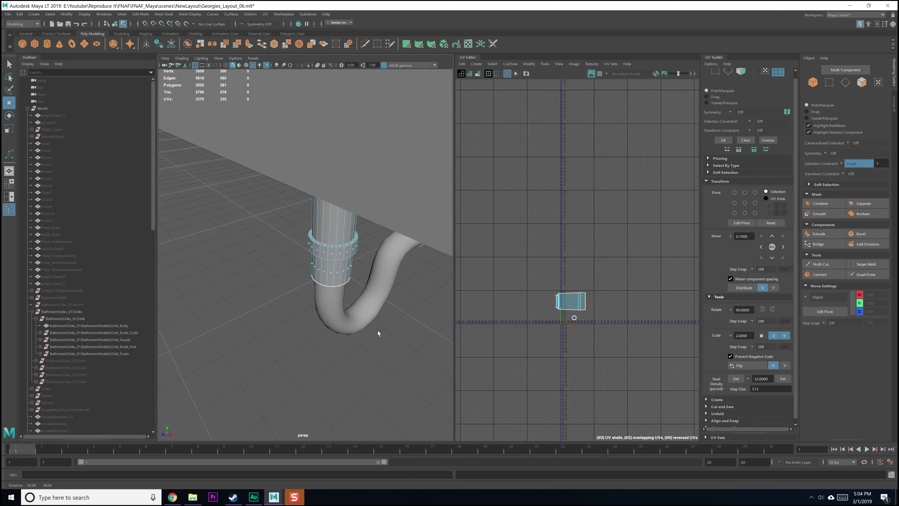
pyautogui.scroll(-3, 353, 296)
pyautogui.keyDown('alt'); pyautogui.moveTo(353, 297); pyautogui.dragTo(364, 324); pyautogui.keyUp('alt')
pyautogui.press('F8')
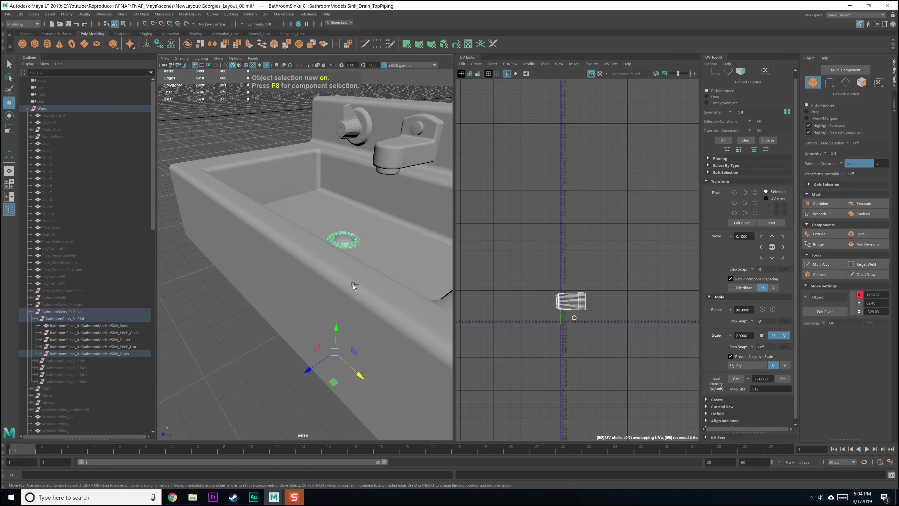
pyautogui.press('q')
pyautogui.keyDown('shift'); pyautogui.click(355, 245); pyautogui.keyUp('shift')
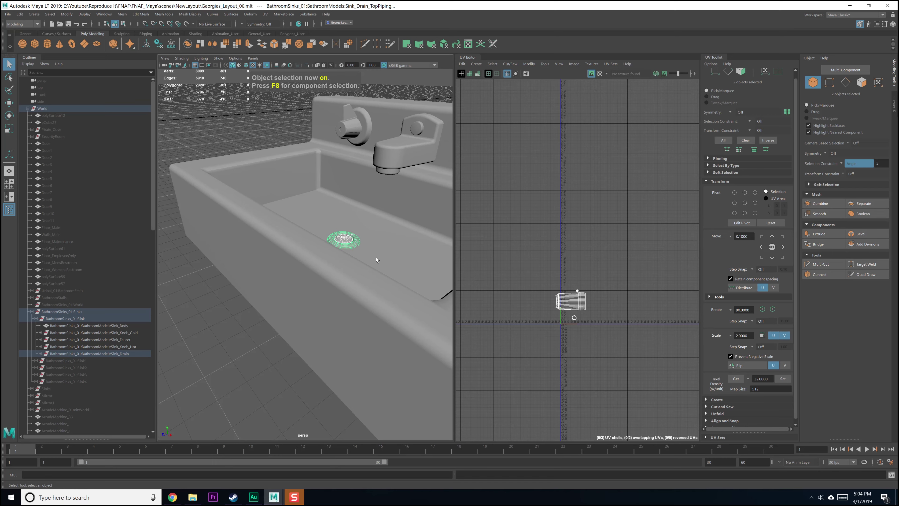
pyautogui.keyDown('shift'); pyautogui.click(376, 256); pyautogui.keyUp('shift')
pyautogui.keyDown('alt'); pyautogui.moveTo(372, 214); pyautogui.dragTo(426, 229); pyautogui.keyUp('alt')
pyautogui.keyDown('alt'); pyautogui.moveTo(427, 230); pyautogui.dragTo(368, 227, button='middle'); pyautogui.keyUp('alt')
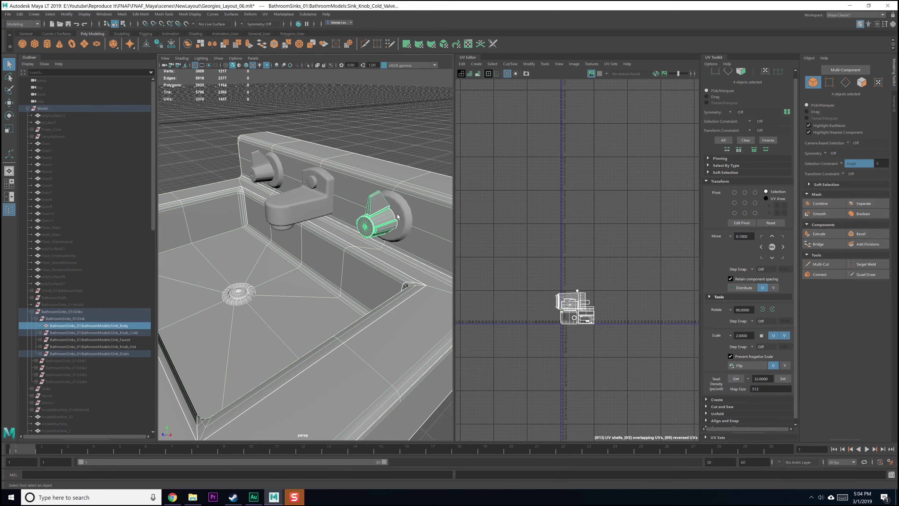
pyautogui.keyDown('alt'); pyautogui.moveTo(603, 324); pyautogui.dragTo(607, 305, button='middle'); pyautogui.keyUp('alt')
pyautogui.moveTo(607, 305); pyautogui.dragTo(577, 295, button='right')
pyautogui.moveTo(529, 243); pyautogui.dragTo(631, 327)
pyautogui.scroll(6, 663, 296)
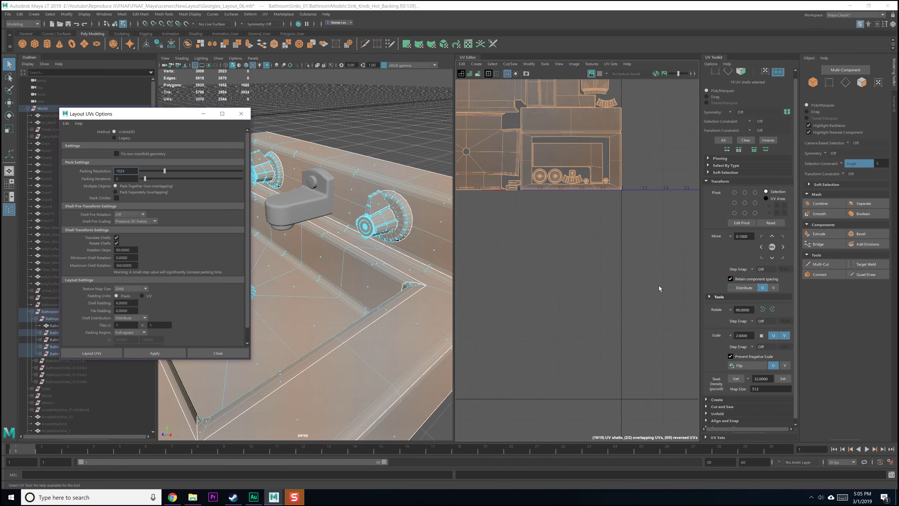
pyautogui.keyDown('alt'); pyautogui.moveTo(569, 159); pyautogui.dragTo(588, 236, button='middle'); pyautogui.keyUp('alt')
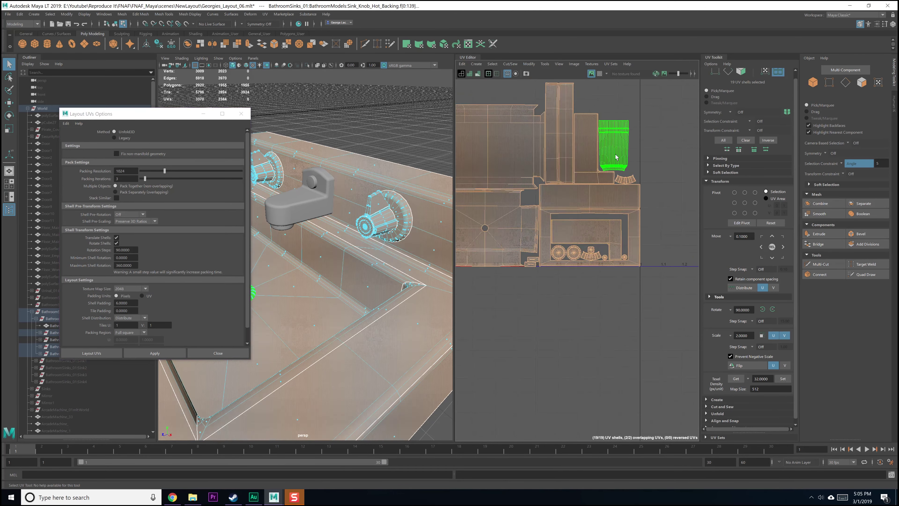
pyautogui.click(616, 158)
pyautogui.keyDown('alt'); pyautogui.moveTo(617, 159); pyautogui.dragTo(635, 198, button='middle'); pyautogui.keyUp('alt')
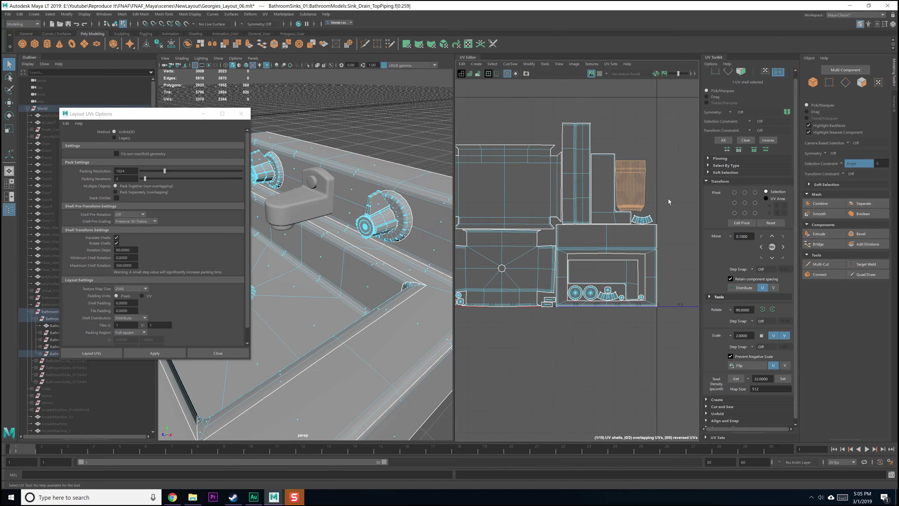
pyautogui.click(247, 114)
# - Select the curved bottom drain piping and examine its edge flow from several sides
pyautogui.keyDown('alt'); pyautogui.moveTo(273, 355); pyautogui.dragTo(248, 318); pyautogui.keyUp('alt')
pyautogui.click(302, 318)
pyautogui.scroll(5, 302, 318)
pyautogui.scroll(-3, 302, 318)
pyautogui.moveTo(292, 312); pyautogui.dragTo(293, 293, button='right')
pyautogui.moveTo(278, 316)
pyautogui.keyDown('alt'); pyautogui.mouseDown()
pyautogui.moveTo(323, 301)
pyautogui.moveTo(333, 315)
pyautogui.moveTo(275, 311)
pyautogui.moveTo(275, 322)
pyautogui.mouseUp(); pyautogui.keyUp('alt')
pyautogui.keyDown('shift'); pyautogui.click(292, 267); pyautogui.keyUp('shift')
pyautogui.keyDown('shift'); pyautogui.doubleClick(292, 268); pyautogui.keyUp('shift')
pyautogui.keyDown('alt'); pyautogui.moveTo(247, 267); pyautogui.dragTo(309, 277); pyautogui.keyUp('alt')
pyautogui.scroll(-3, 309, 277)
pyautogui.keyDown('alt'); pyautogui.moveTo(389, 271); pyautogui.dragTo(327, 284, button='middle'); pyautogui.keyUp('alt')
pyautogui.keyDown('alt'); pyautogui.moveTo(327, 284); pyautogui.dragTo(301, 287); pyautogui.keyUp('alt')
pyautogui.scroll(5, 287, 292)
pyautogui.scroll(-4, 279, 295)
# - Merge all of the bottom drain piping's overlapping vertices with a threshold of 0.01
pyautogui.moveTo(318, 258); pyautogui.dragTo(292, 259, button='right')
pyautogui.scroll(-8, 296, 263)
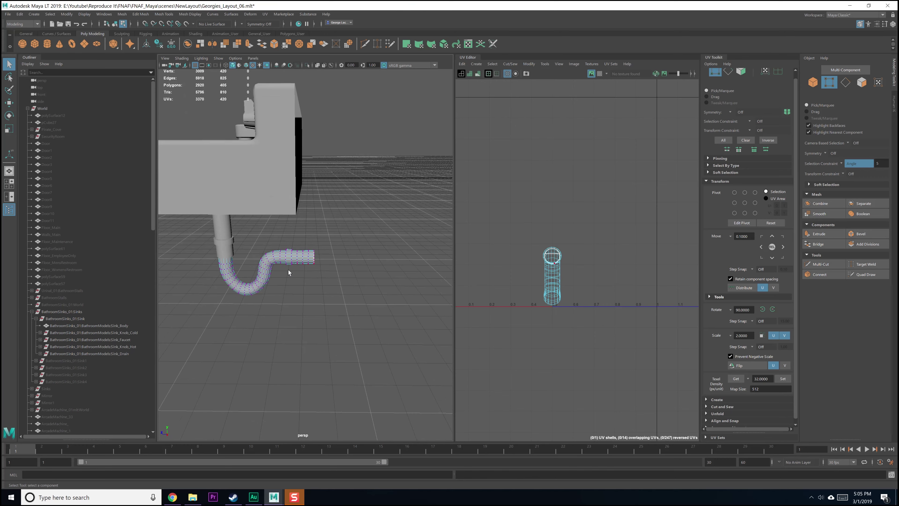
pyautogui.keyDown('alt'); pyautogui.moveTo(297, 263); pyautogui.dragTo(339, 281, button='middle'); pyautogui.keyUp('alt')
pyautogui.moveTo(240, 223); pyautogui.dragTo(378, 353)
pyautogui.scroll(4, 376, 348)
pyautogui.keyDown('shift'); pyautogui.moveTo(340, 293); pyautogui.dragTo(397, 255, button='right'); pyautogui.keyUp('shift')
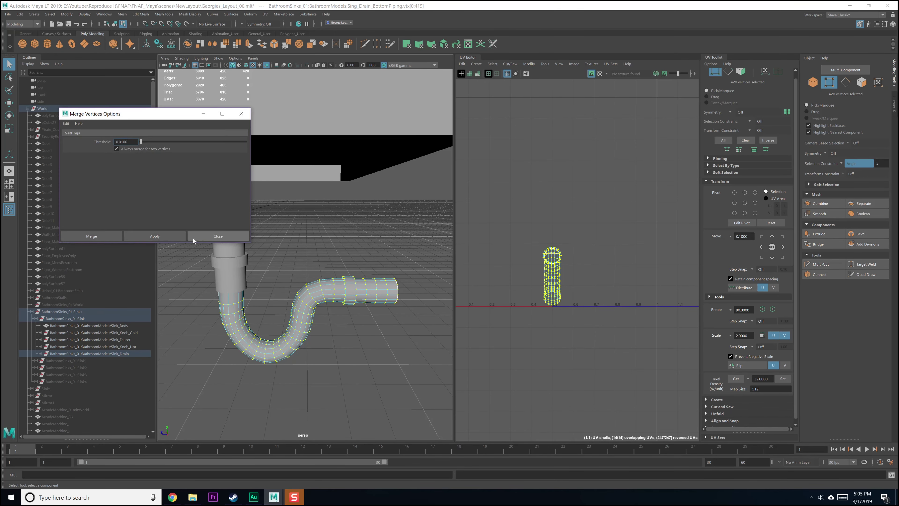
# - Cut a UV seam along the selected edges running lengthwise down the bottom drain piping
pyautogui.scroll(3, 336, 288)
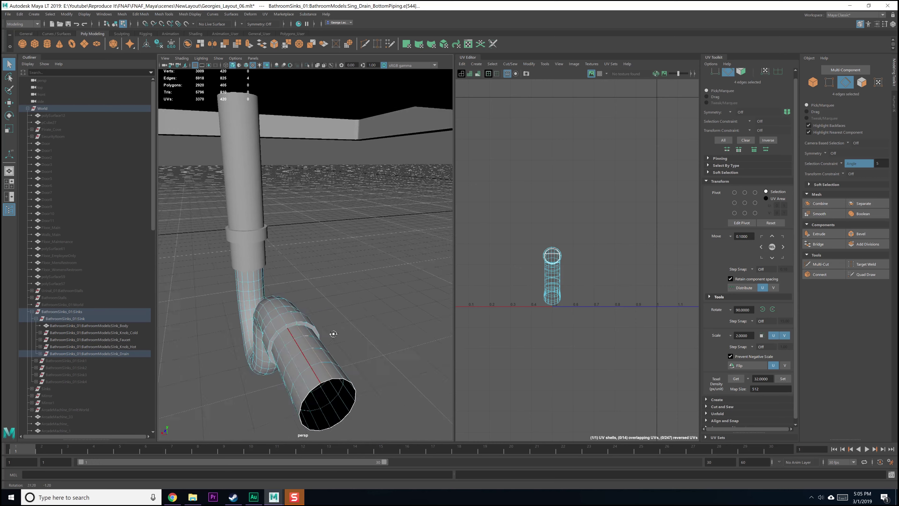
pyautogui.keyDown('alt'); pyautogui.moveTo(269, 330); pyautogui.dragTo(350, 339); pyautogui.keyUp('alt')
pyautogui.scroll(-1, 599, 288)
pyautogui.scroll(1, 599, 289)
pyautogui.keyDown('shift'); pyautogui.moveTo(597, 289); pyautogui.dragTo(594, 291, button='right'); pyautogui.keyUp('shift')
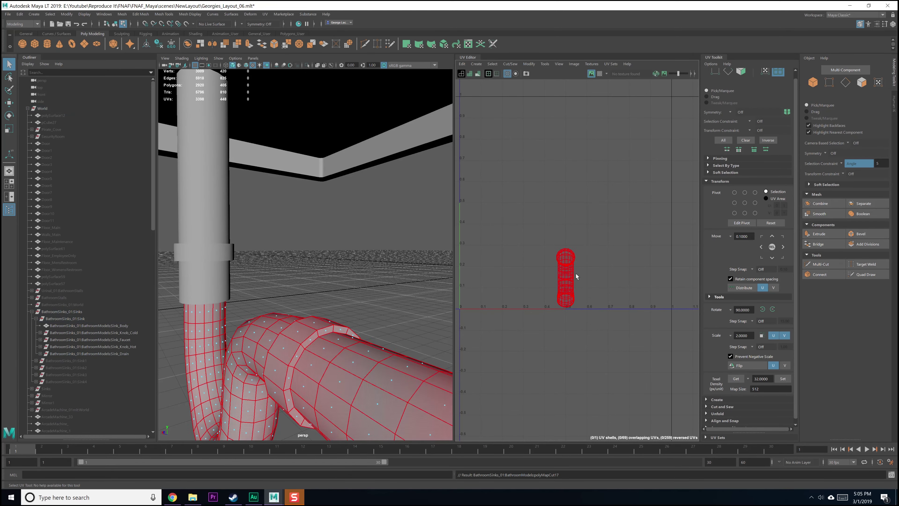